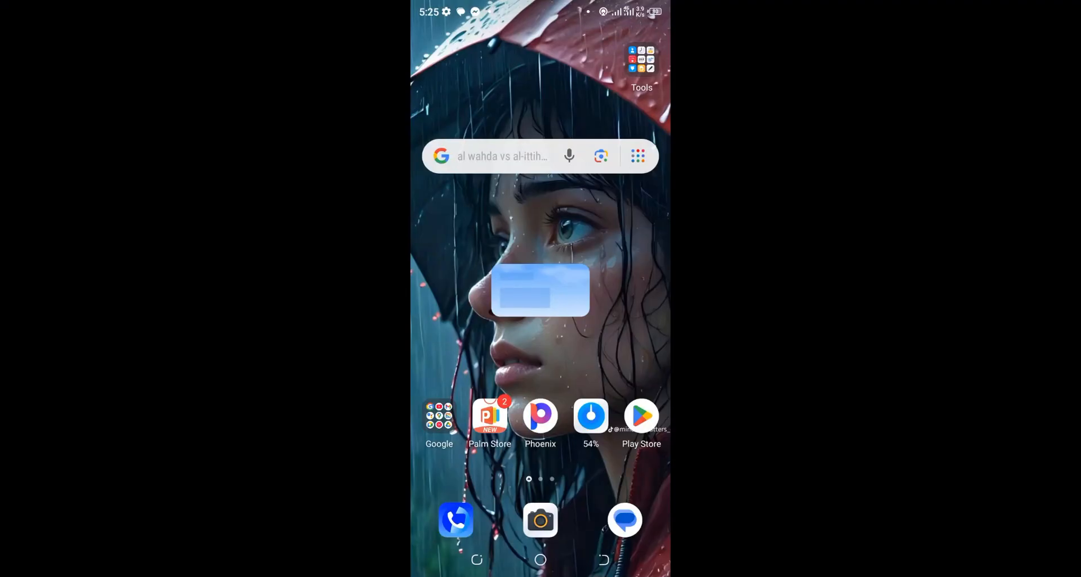
Step: Open YouTube and view the Shorts published on your own channel
{"action": "mouse_move", "coordinate": [613, 360]}
{"action": "left_mouse_down"}
{"action": "mouse_move", "coordinate": [467, 360]}
{"action": "mouse_move", "coordinate": [613, 360]}
{"action": "left_mouse_up"}
{"action": "left_click", "coordinate": [439, 416]}
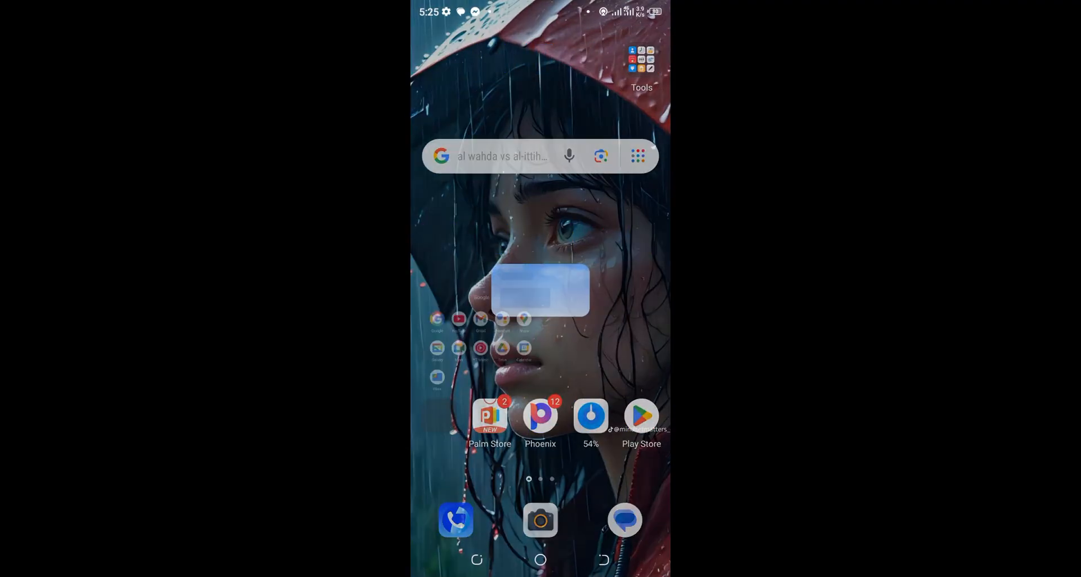
{"action": "left_click", "coordinate": [489, 179]}
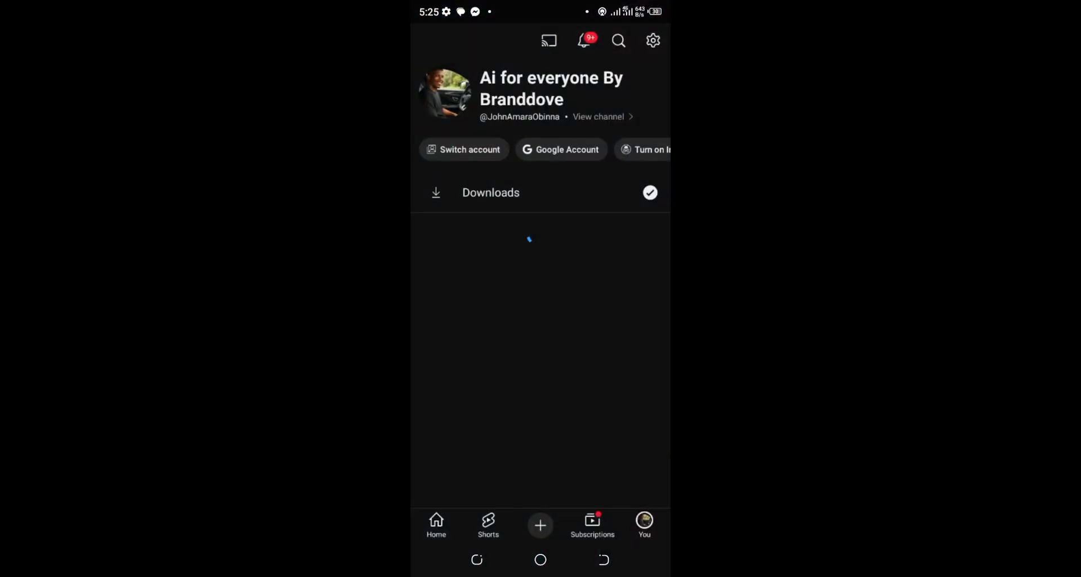
{"action": "left_click", "coordinate": [501, 191]}
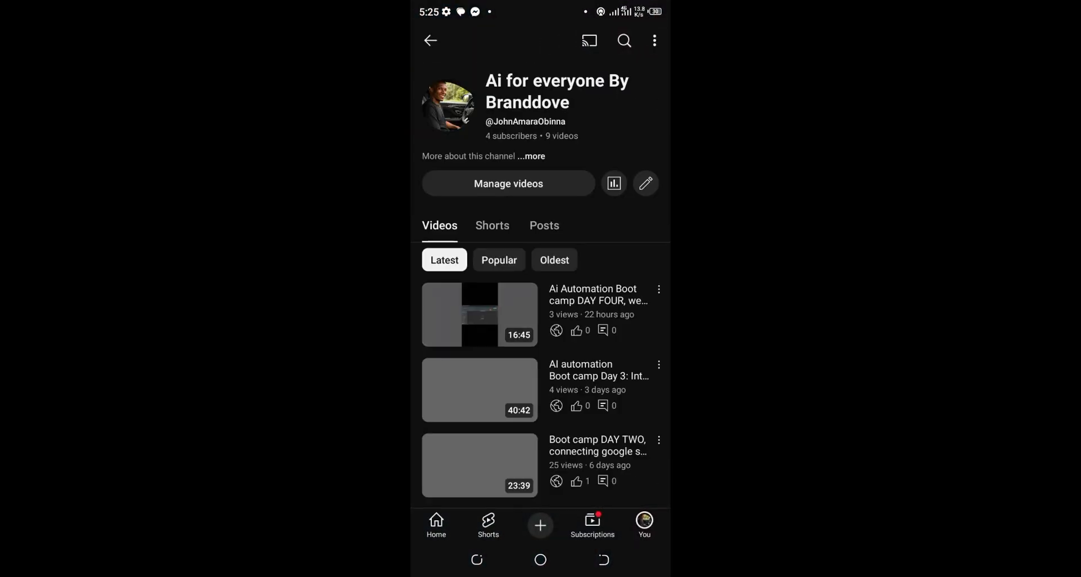
{"action": "left_click", "coordinate": [492, 225]}
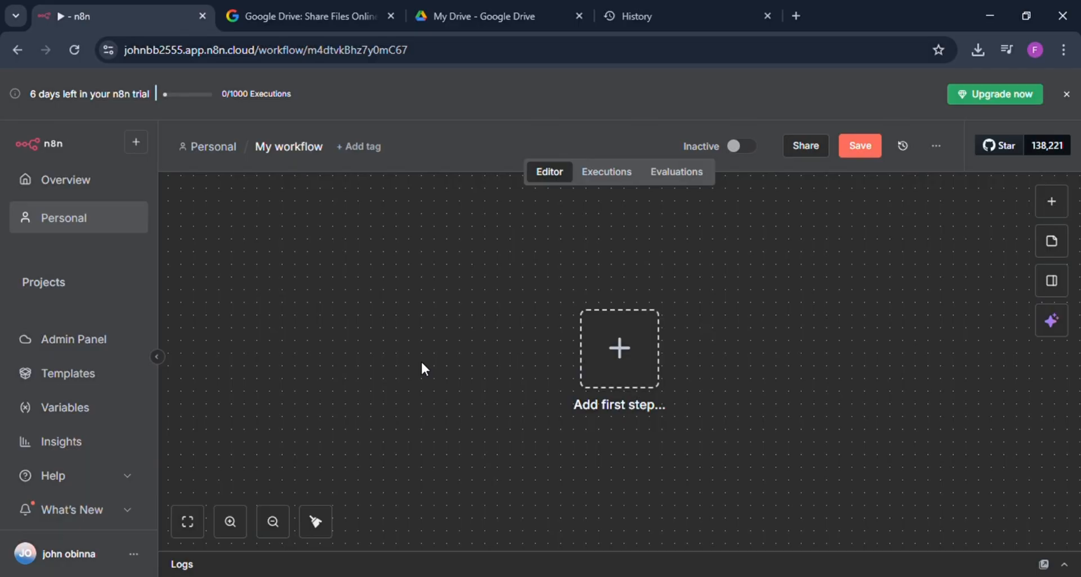
Step: Add a Schedule Trigger as the workflow's first step, running every day at 7am and minute 10
{"action": "left_click", "coordinate": [602, 365]}
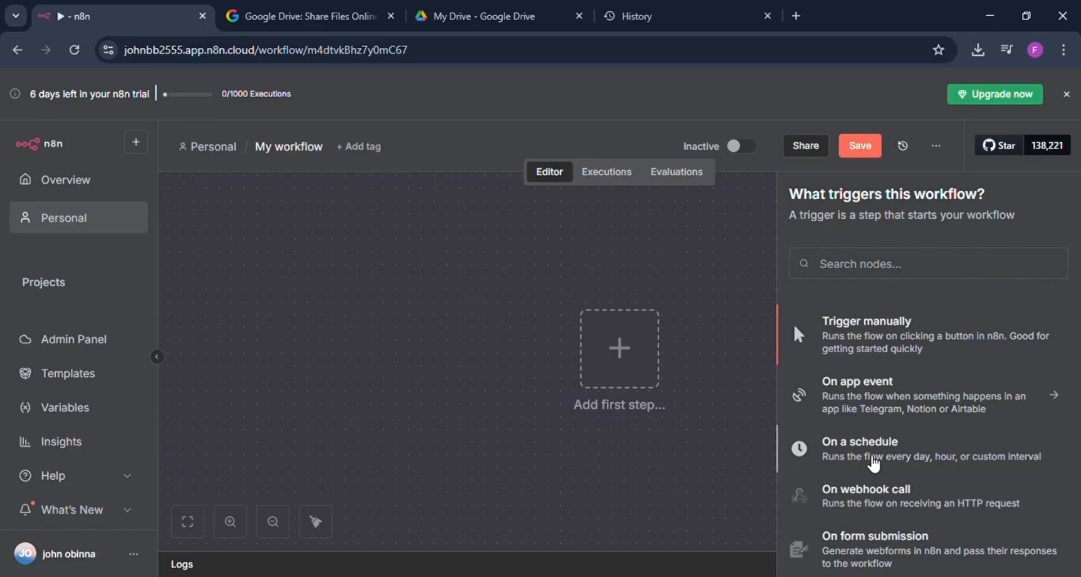
{"action": "left_click", "coordinate": [870, 460]}
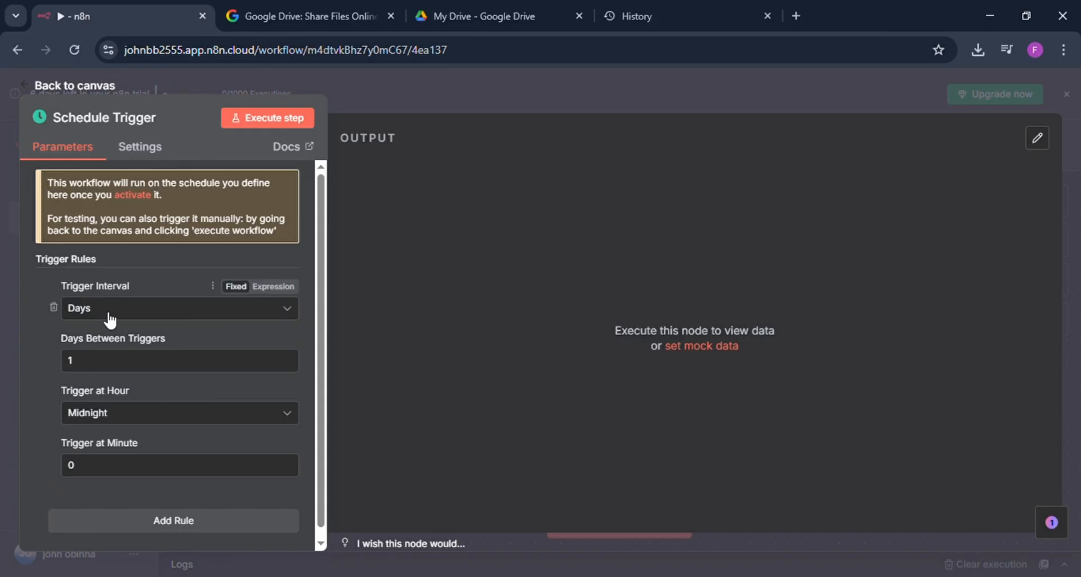
{"action": "left_click", "coordinate": [120, 420]}
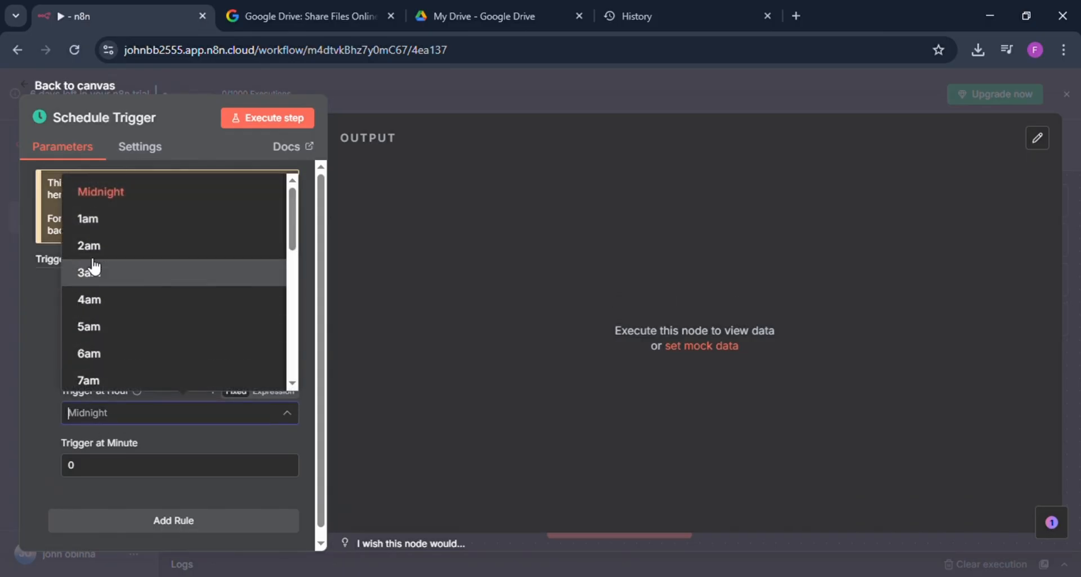
{"action": "left_click", "coordinate": [101, 380]}
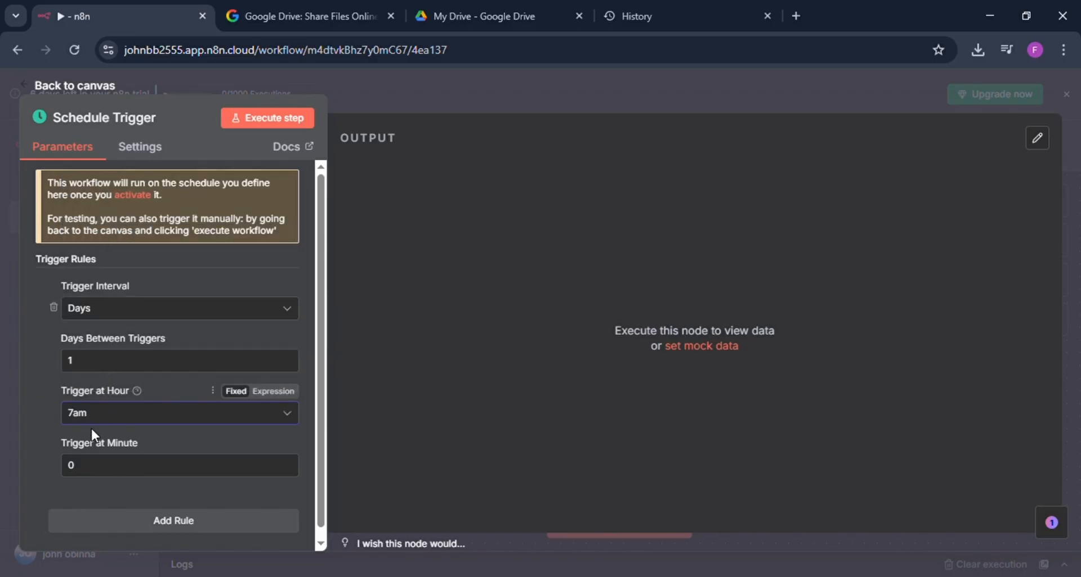
{"action": "left_click", "coordinate": [90, 470]}
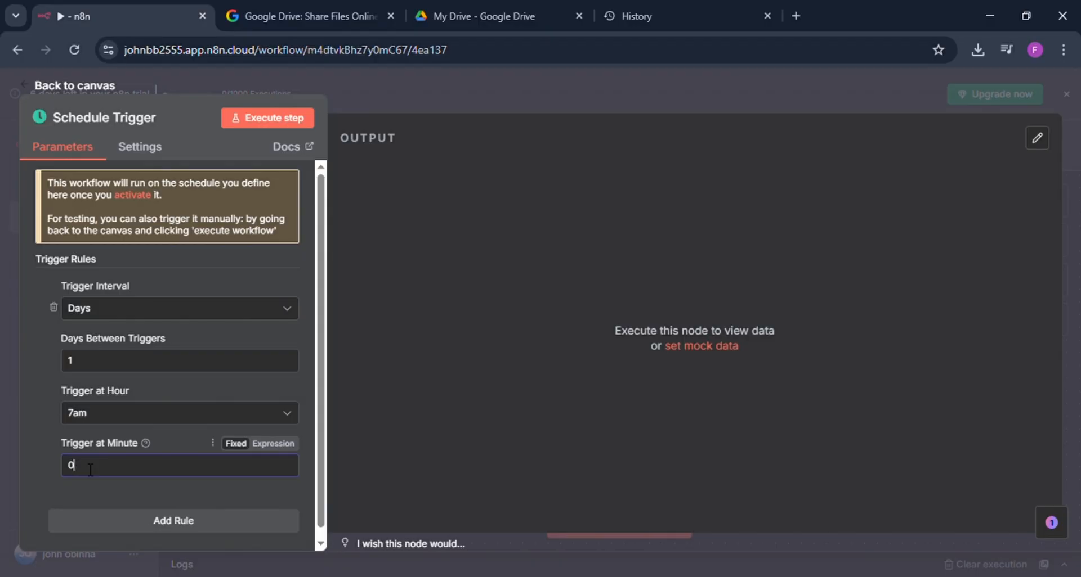
{"action": "key", "text": "BackSpace"}
{"action": "type", "text": "10"}
Step: Execute the Schedule Trigger step once and return to the workflow canvas
{"action": "left_click", "coordinate": [297, 120]}
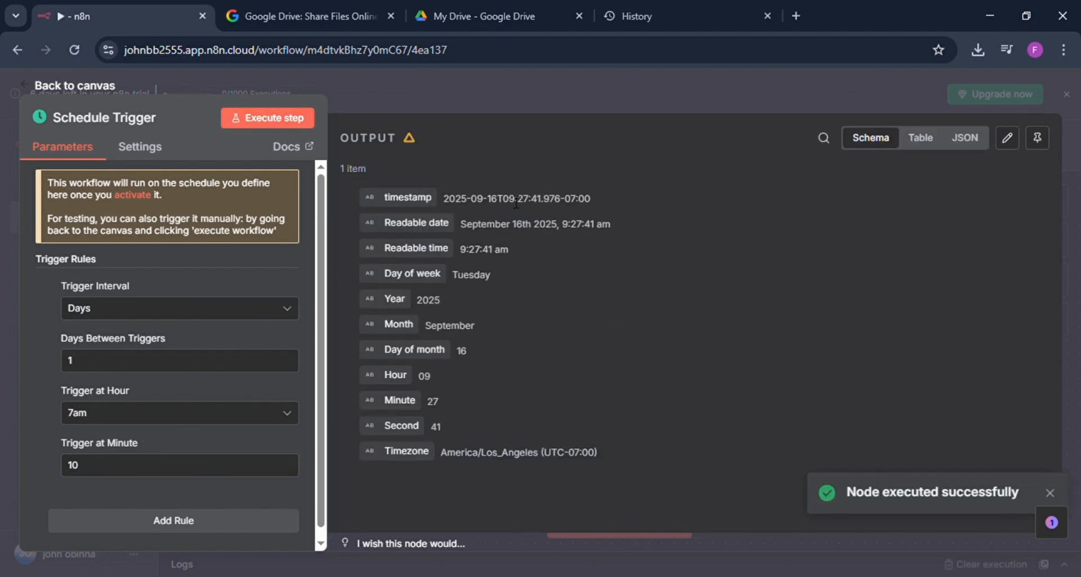
{"action": "left_click", "coordinate": [501, 101]}
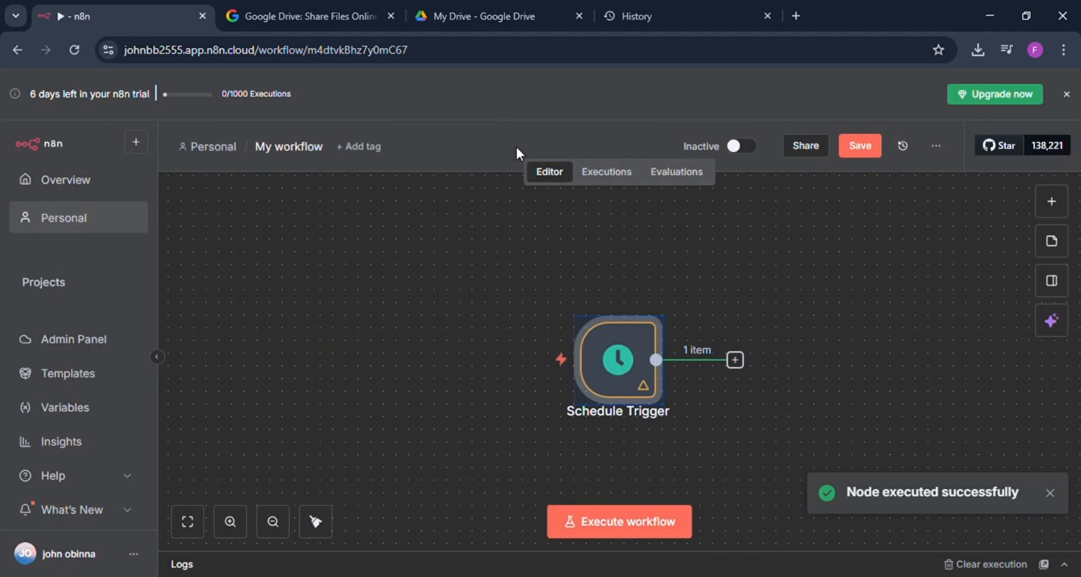
{"action": "left_click", "coordinate": [455, 281]}
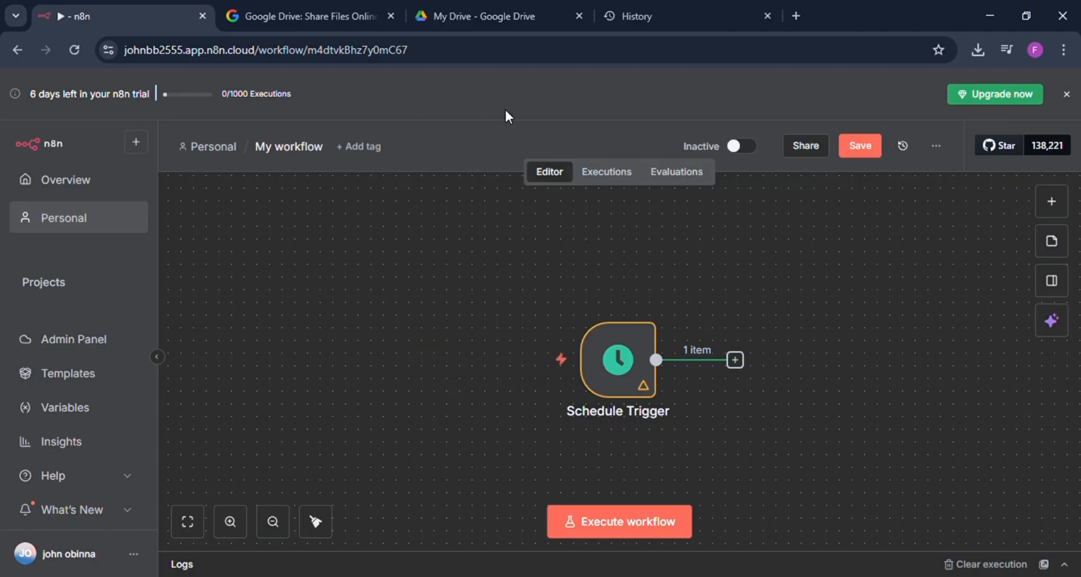
Step: Search the web for google drive in a new browser tab and sign in to Drive from its product page
{"action": "left_click", "coordinate": [795, 16]}
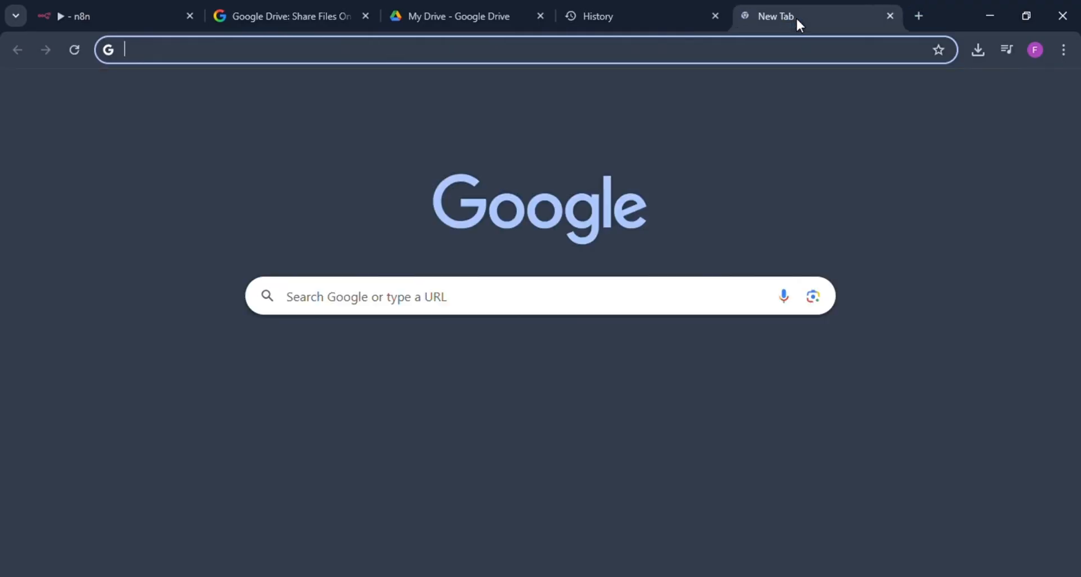
{"action": "left_click", "coordinate": [177, 57]}
{"action": "type", "text": "g"}
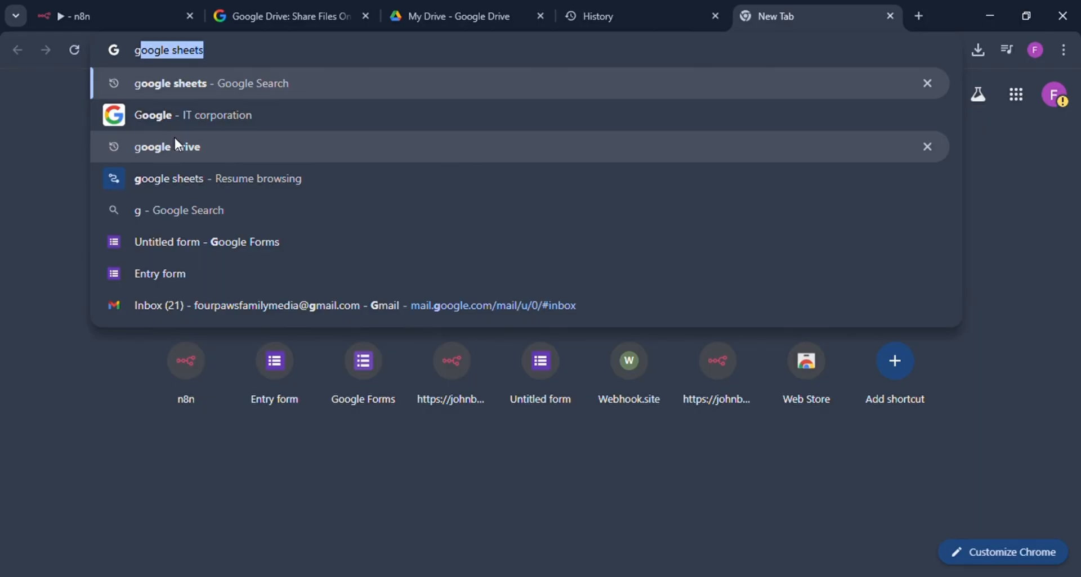
{"action": "left_click", "coordinate": [175, 141]}
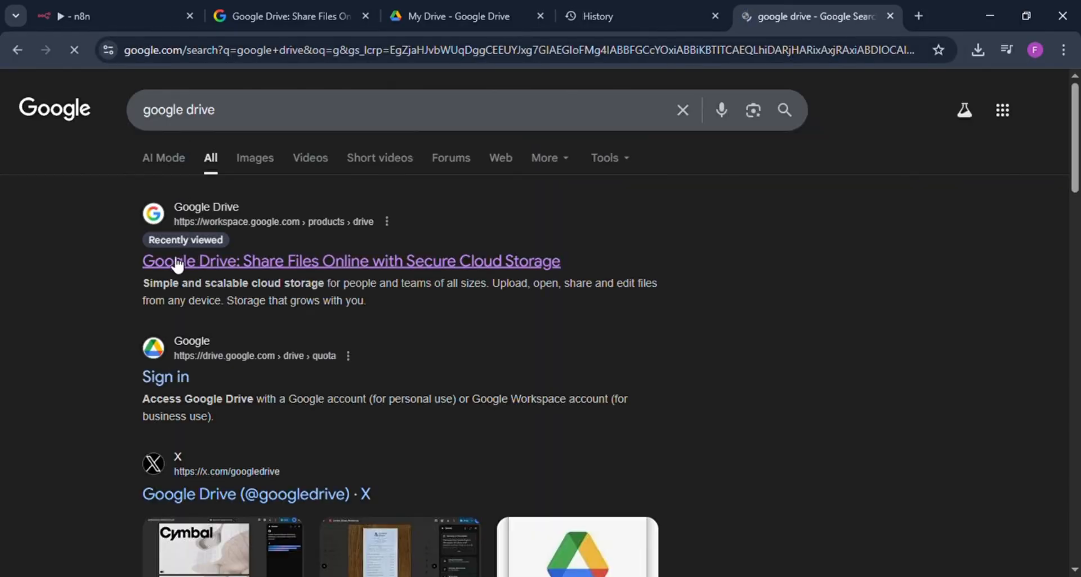
{"action": "left_click", "coordinate": [181, 264]}
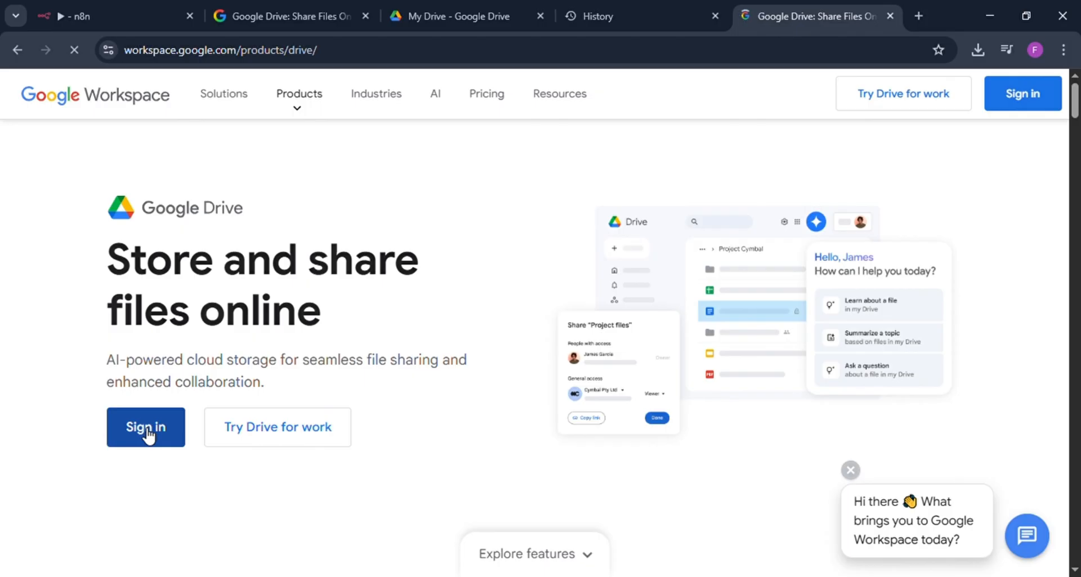
{"action": "left_click", "coordinate": [146, 435]}
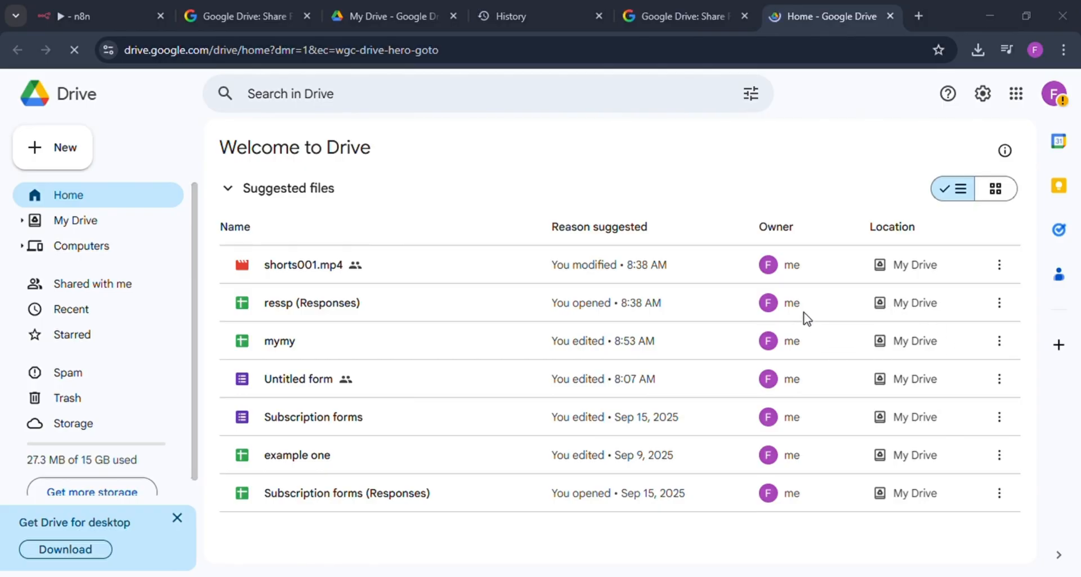
Step: Open the shorts001.mp4 video from the suggested files and pause its playback
{"action": "left_click_drag", "start_coordinate": [804, 313], "coordinate": [613, 311]}
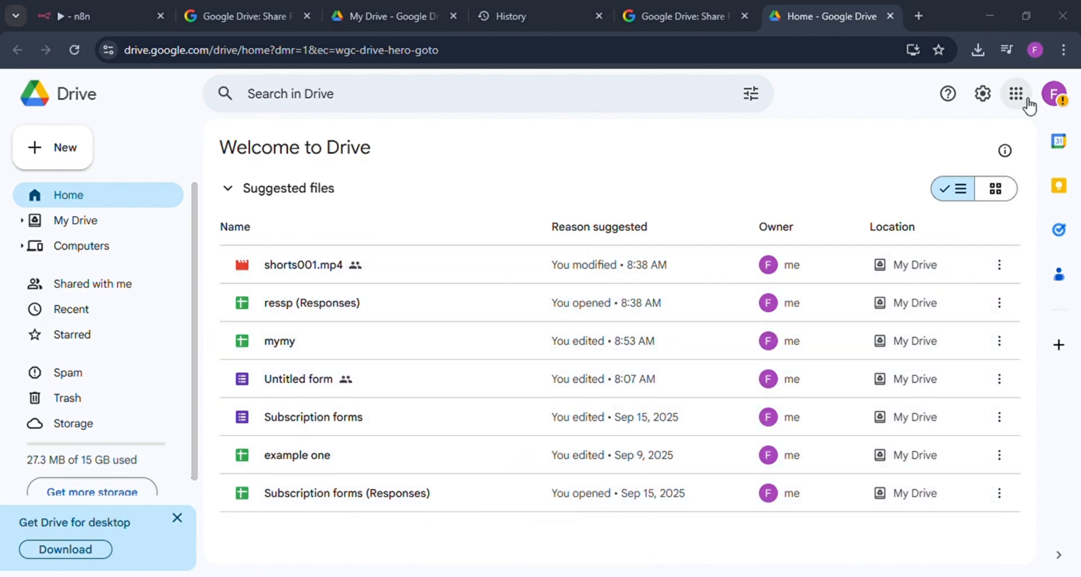
{"action": "left_click", "coordinate": [411, 267]}
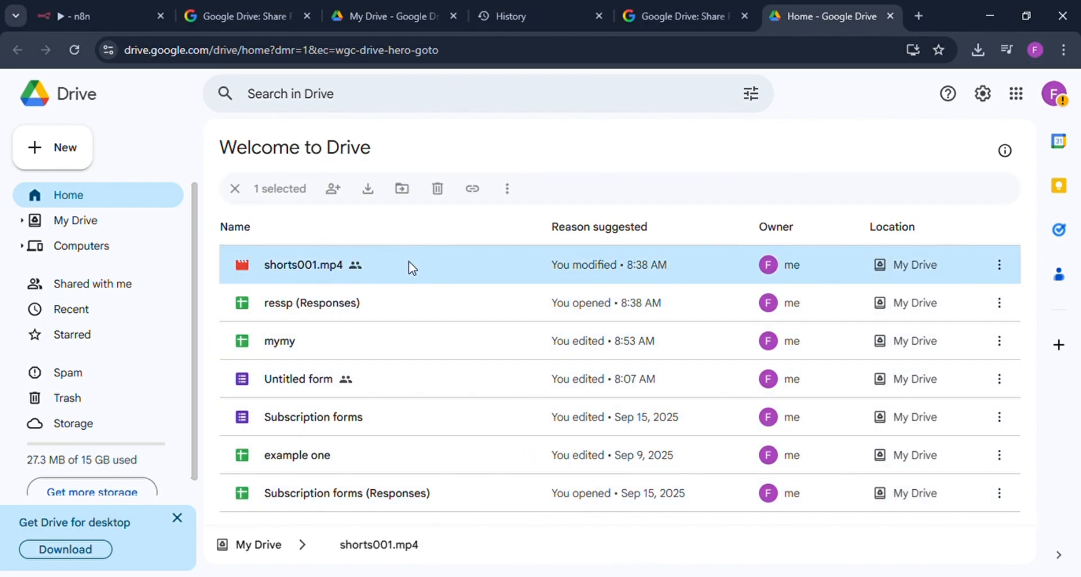
{"action": "double_click", "coordinate": [409, 262]}
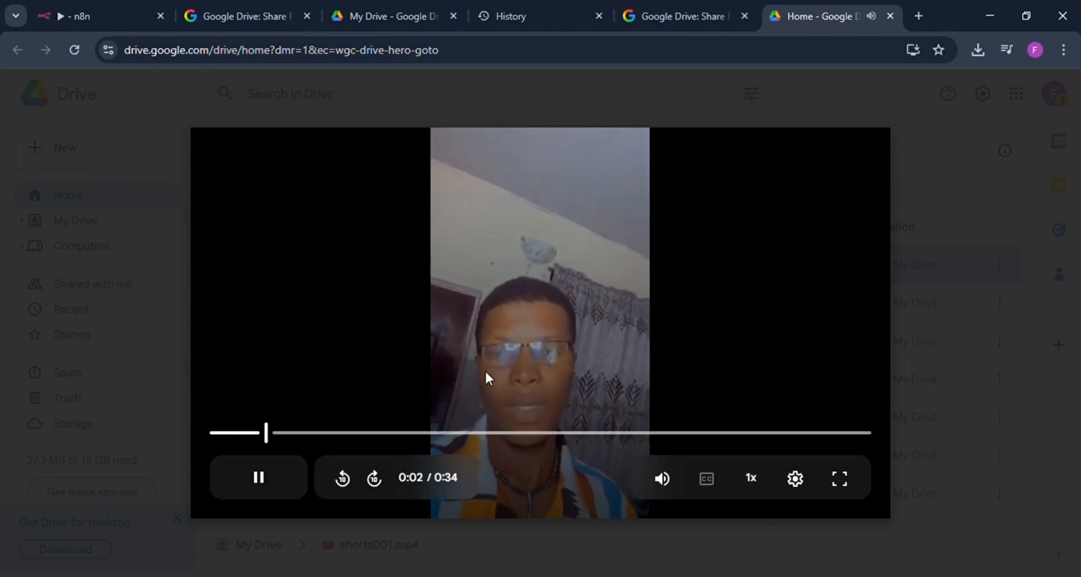
{"action": "left_click", "coordinate": [256, 476]}
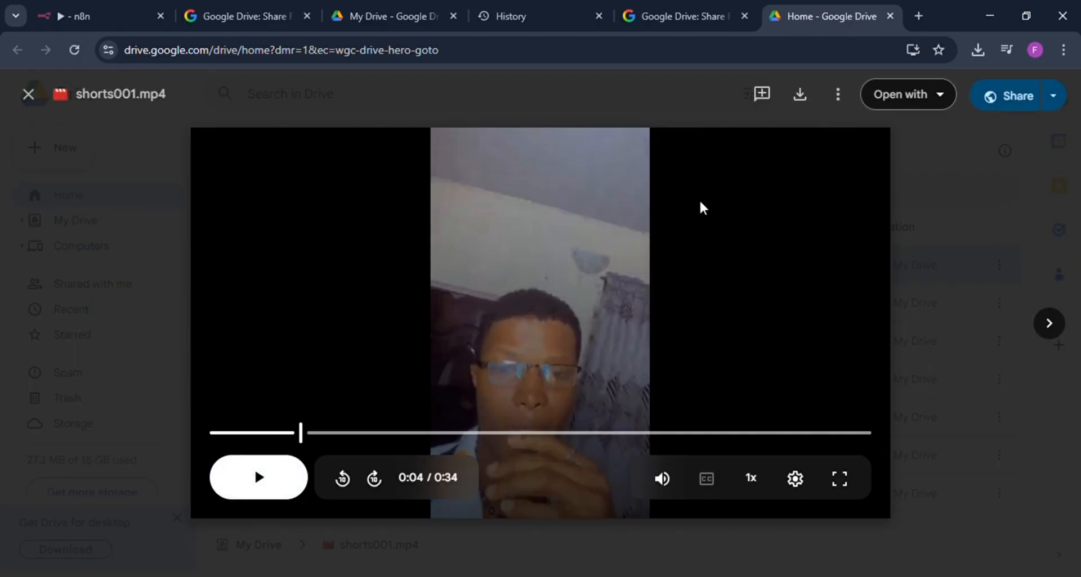
{"action": "left_click", "coordinate": [841, 94]}
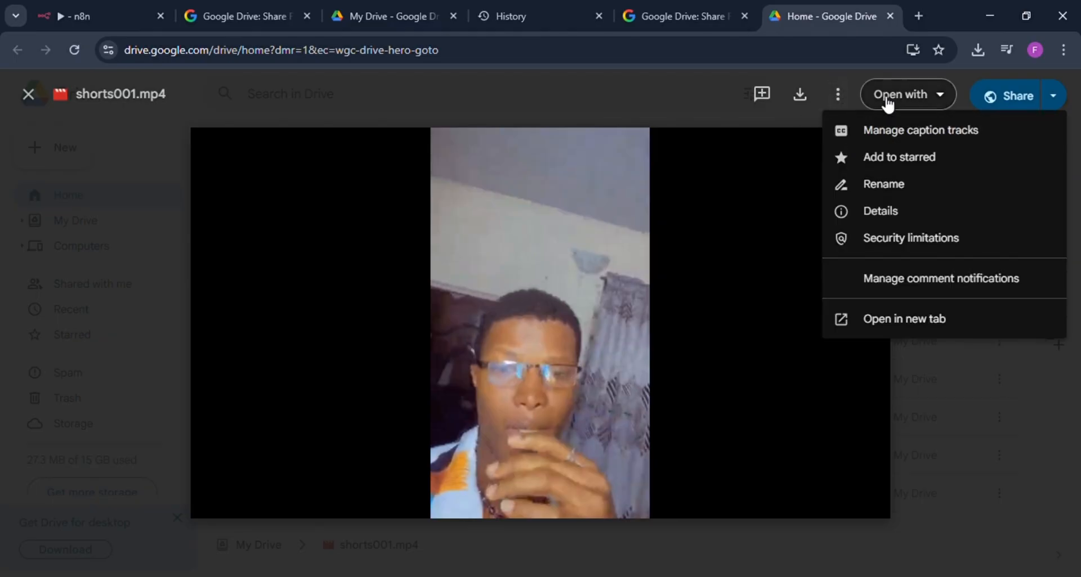
{"action": "left_click", "coordinate": [693, 80]}
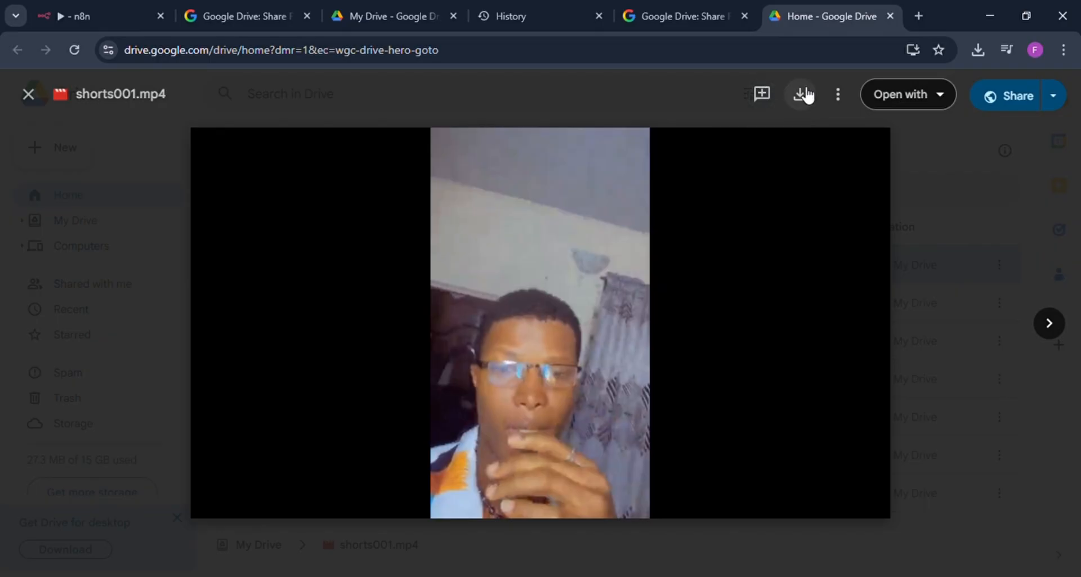
{"action": "left_click", "coordinate": [844, 96]}
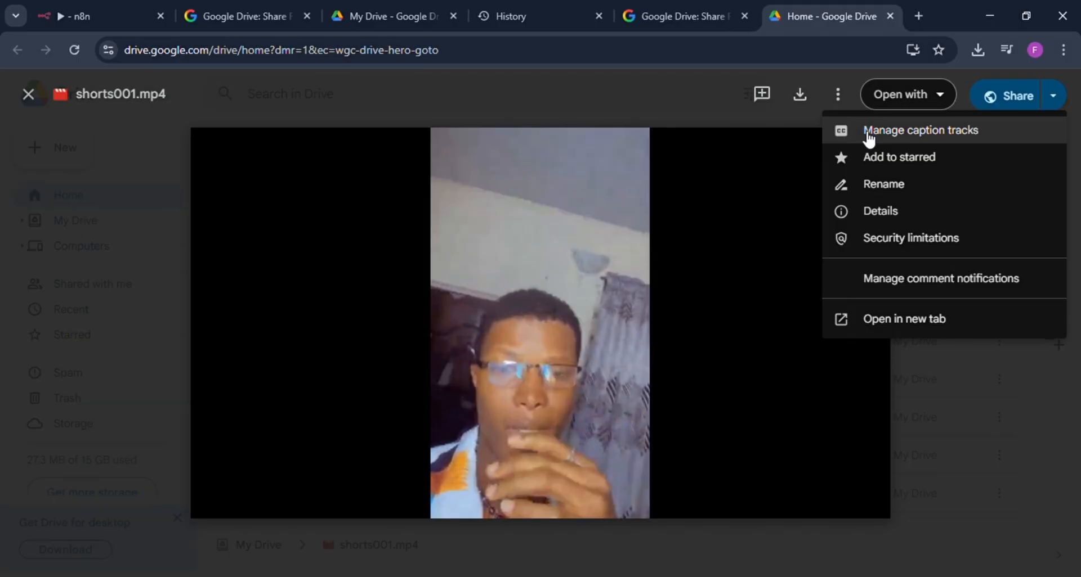
{"action": "left_click", "coordinate": [655, 98]}
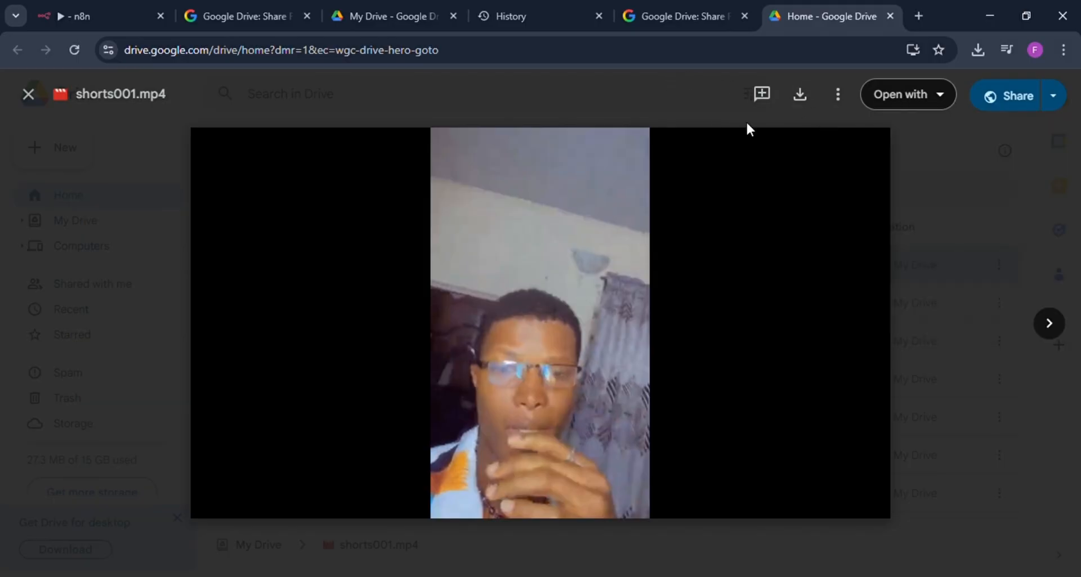
Step: Set the general access of shorts001.mp4 to Anyone with the link and close the sharing settings
{"action": "left_click", "coordinate": [1010, 97]}
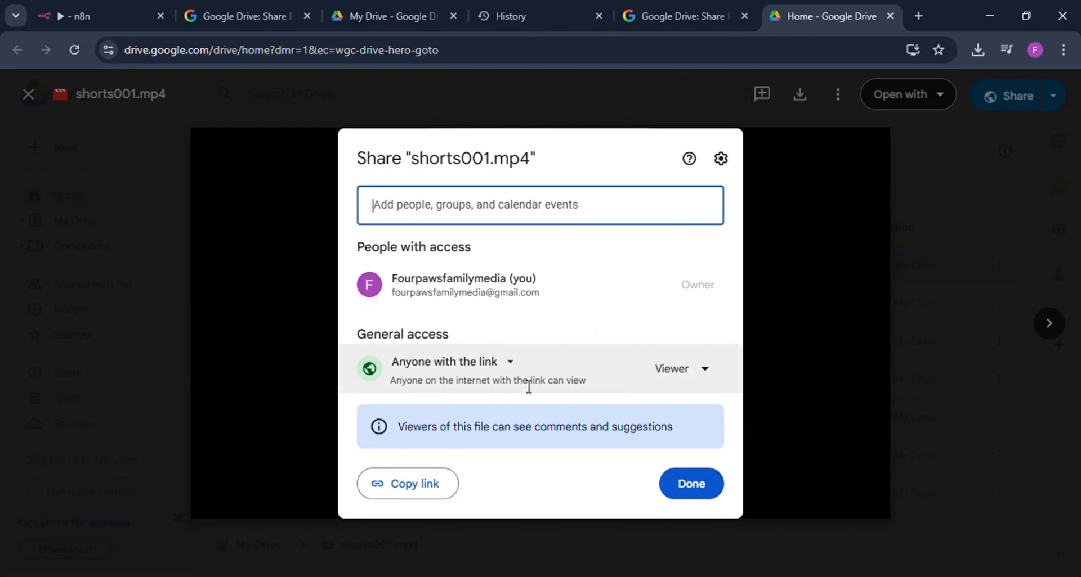
{"action": "left_click", "coordinate": [514, 370]}
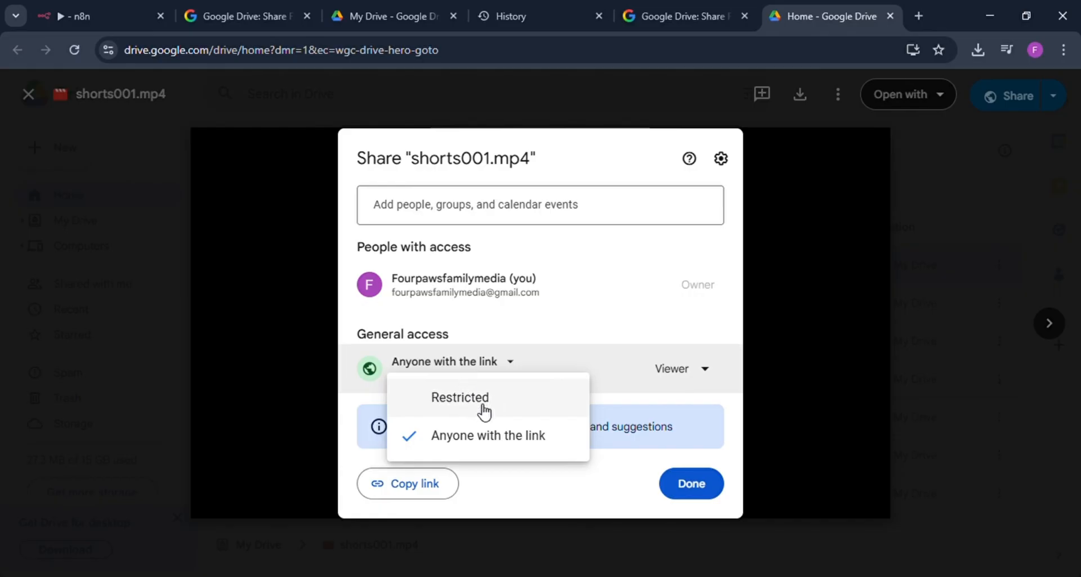
{"action": "left_click", "coordinate": [494, 444]}
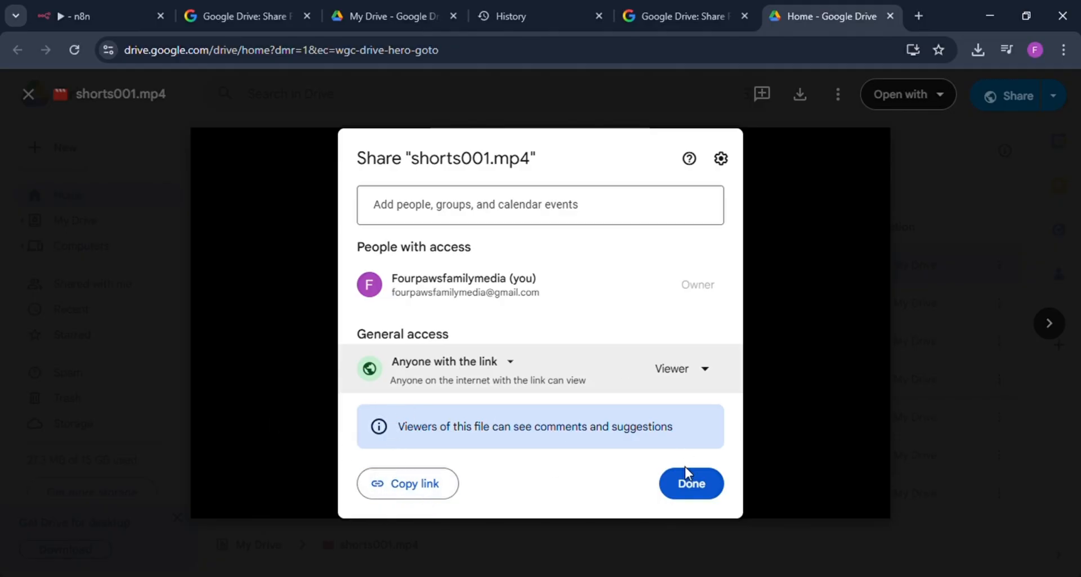
{"action": "left_click", "coordinate": [691, 487]}
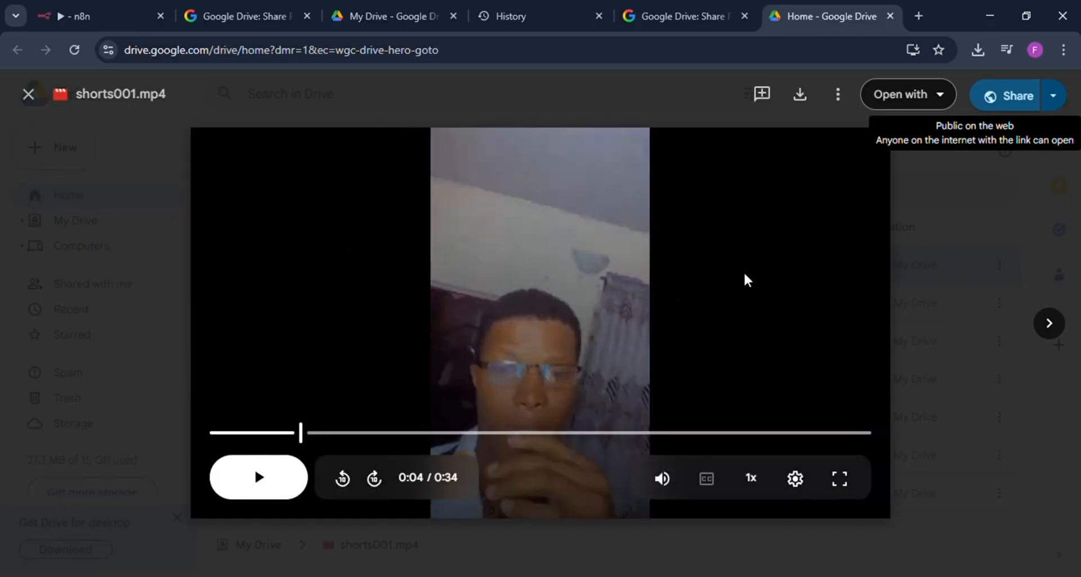
{"action": "left_click", "coordinate": [776, 192]}
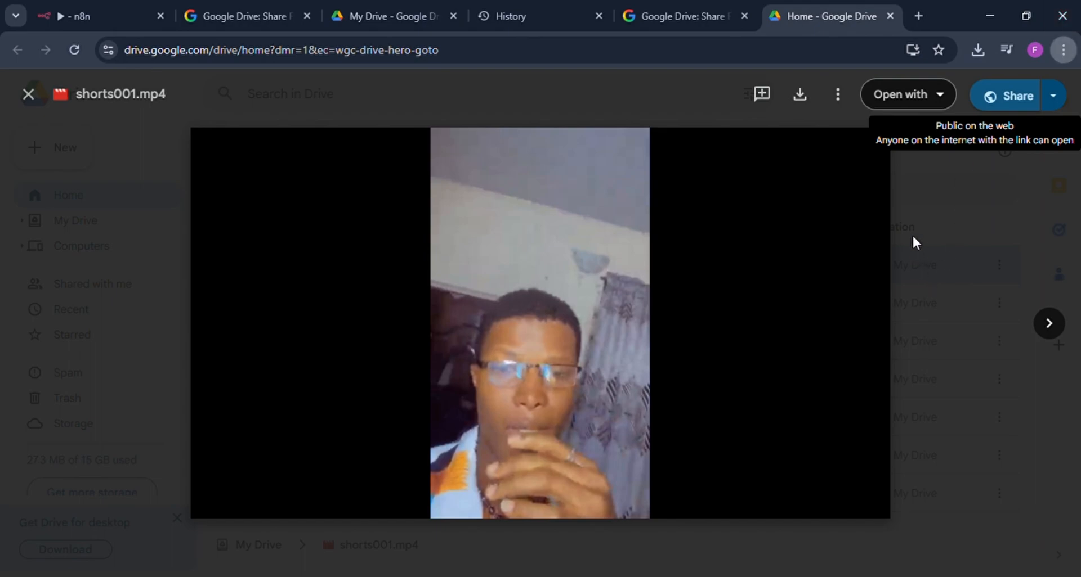
Step: Copy the download link of shorts001.mp4 from the browser's download history and return to the video in Drive
{"action": "key", "text": "ctrl+j"}
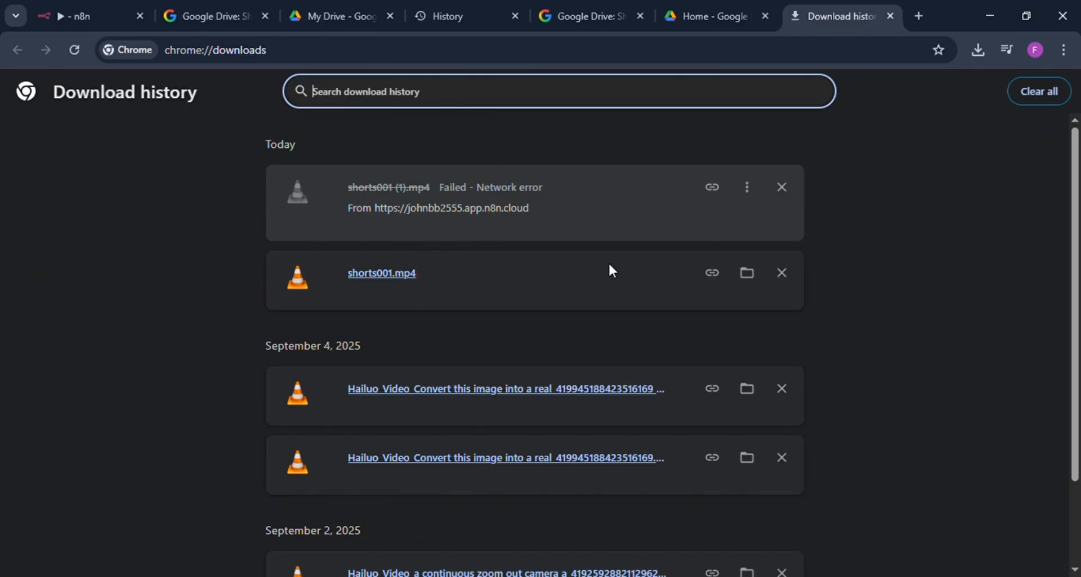
{"action": "left_click", "coordinate": [715, 277]}
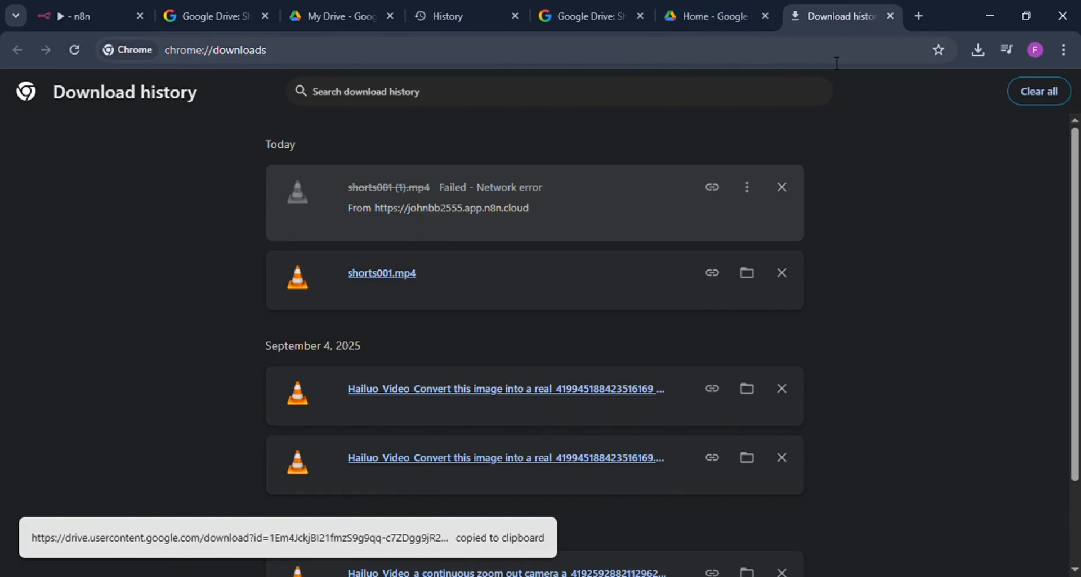
{"action": "left_click", "coordinate": [732, 17]}
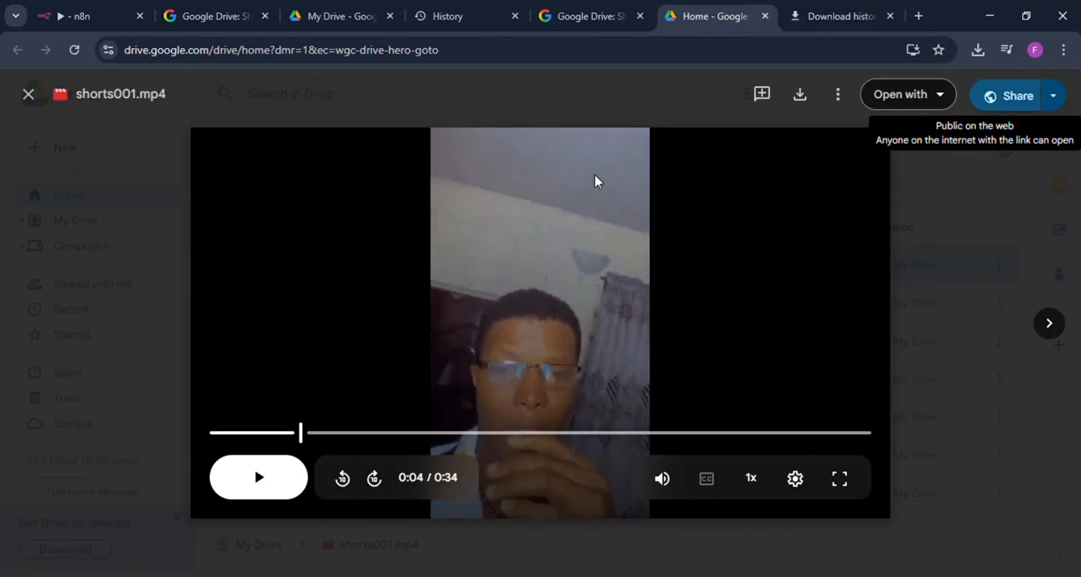
Step: Search the web for google sheets in a new browser tab and sign in to Sheets from its product page
{"action": "left_click", "coordinate": [917, 15]}
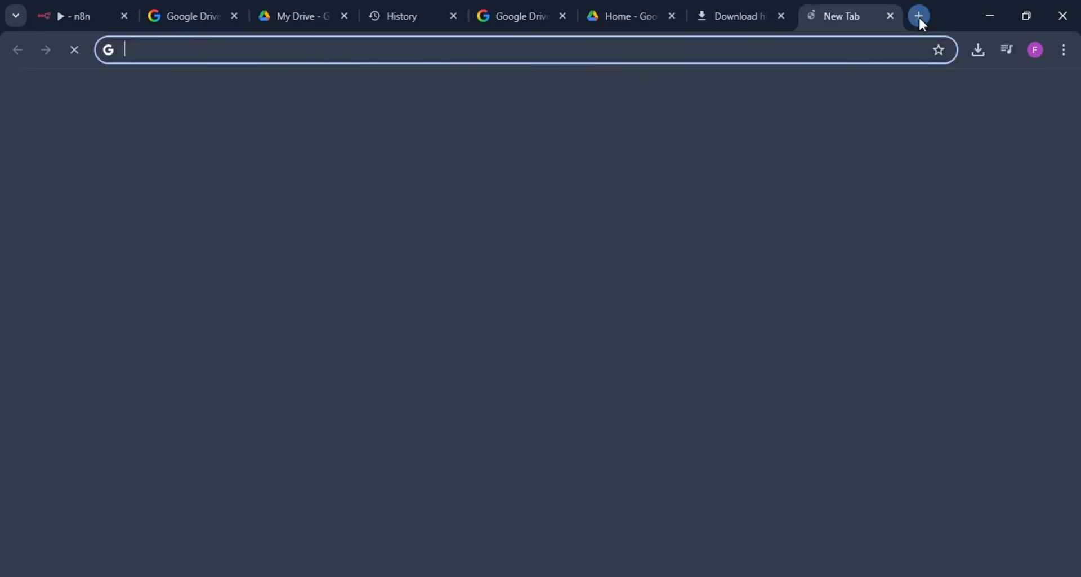
{"action": "left_click", "coordinate": [147, 56]}
{"action": "type", "text": "google drive"}
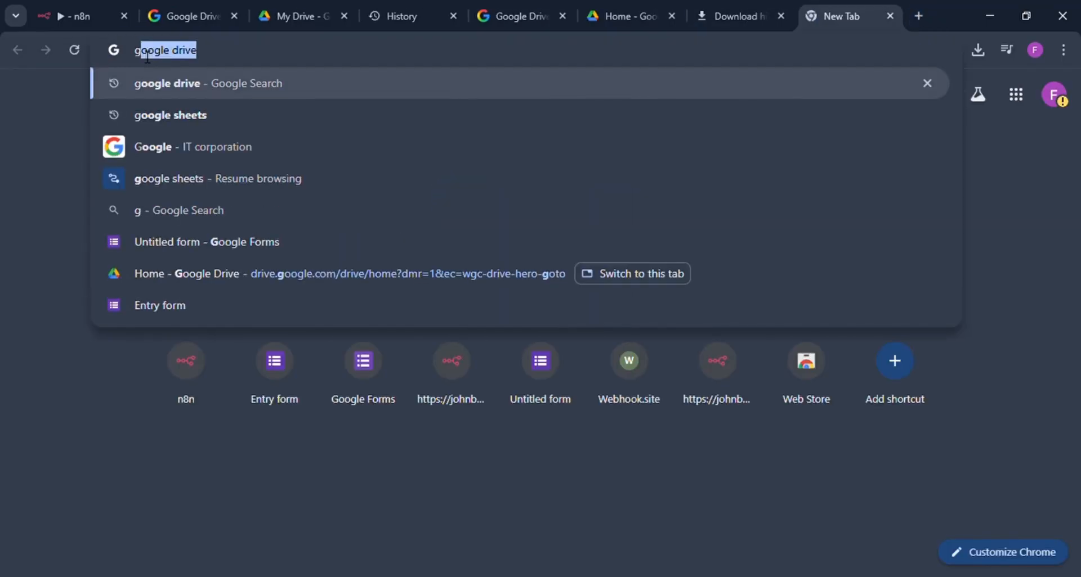
{"action": "left_click", "coordinate": [147, 113]}
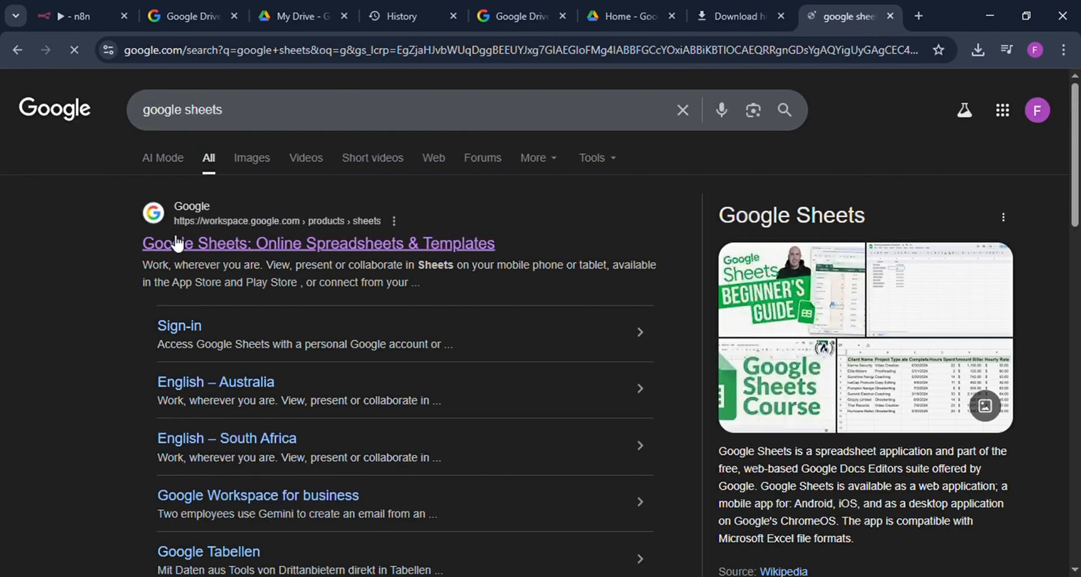
{"action": "left_click", "coordinate": [177, 245]}
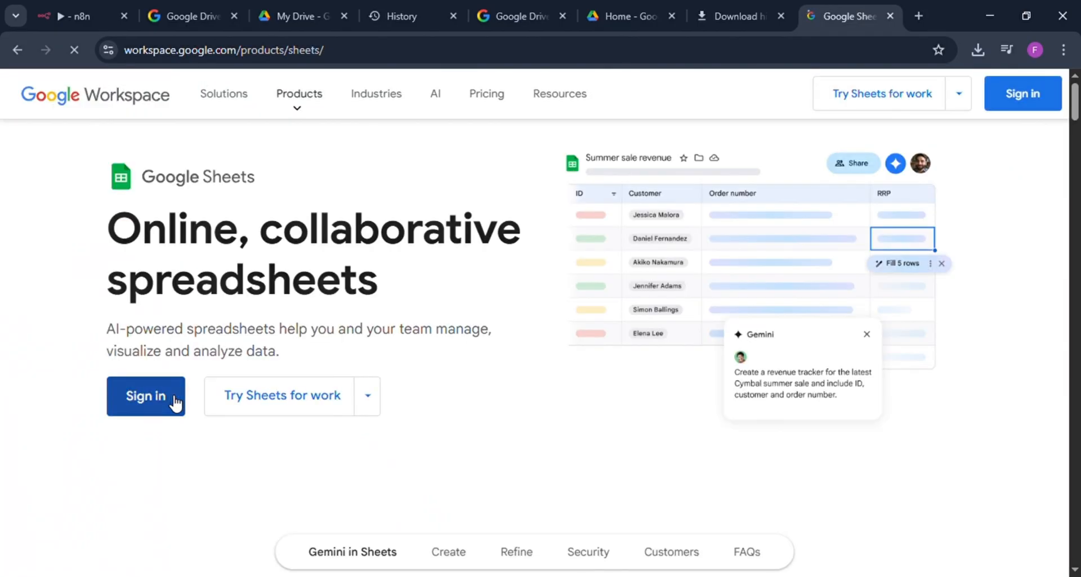
{"action": "left_click", "coordinate": [176, 403]}
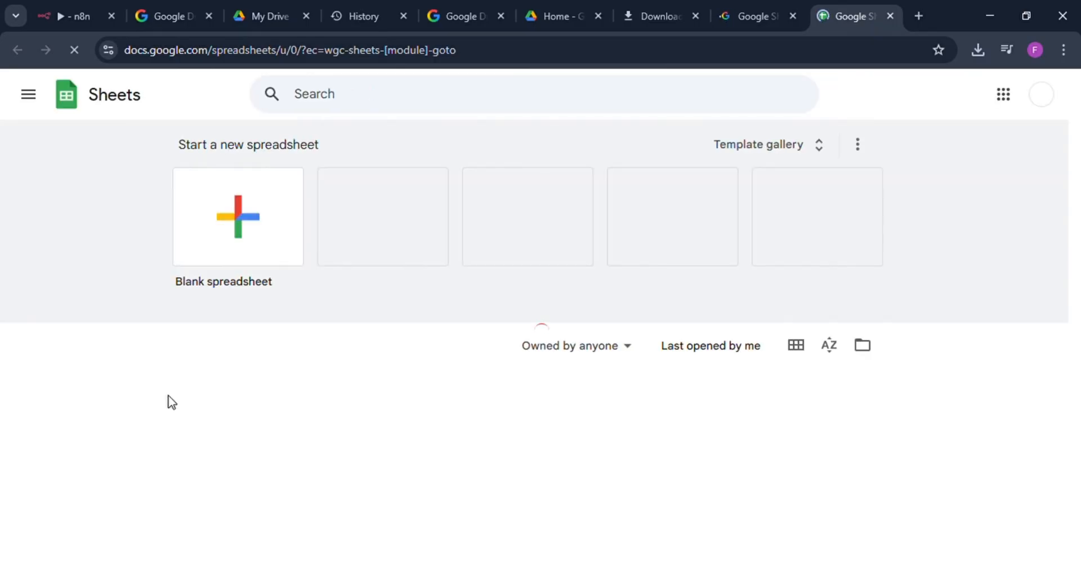
Step: Create a blank spreadsheet, without the pre-built tables sidebar, and enter the headers name in A1 and video in B1
{"action": "left_click", "coordinate": [222, 240]}
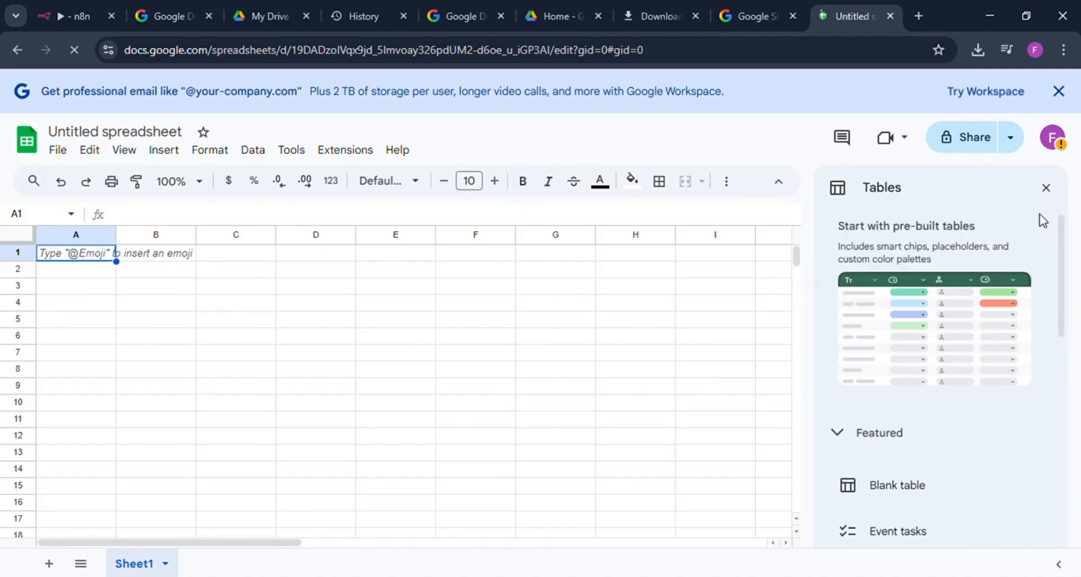
{"action": "left_click", "coordinate": [1048, 189]}
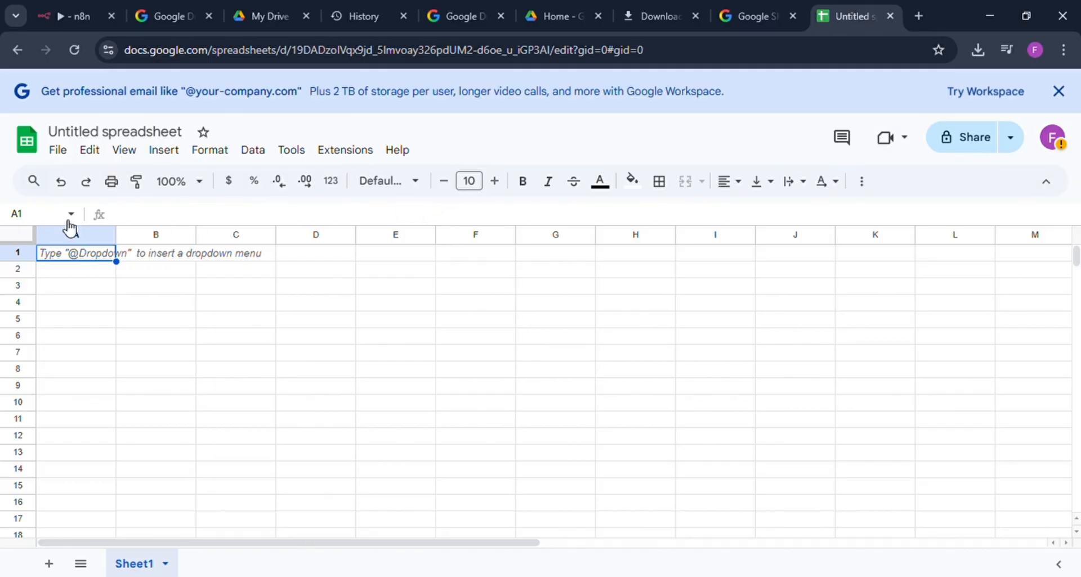
{"action": "double_click", "coordinate": [51, 257]}
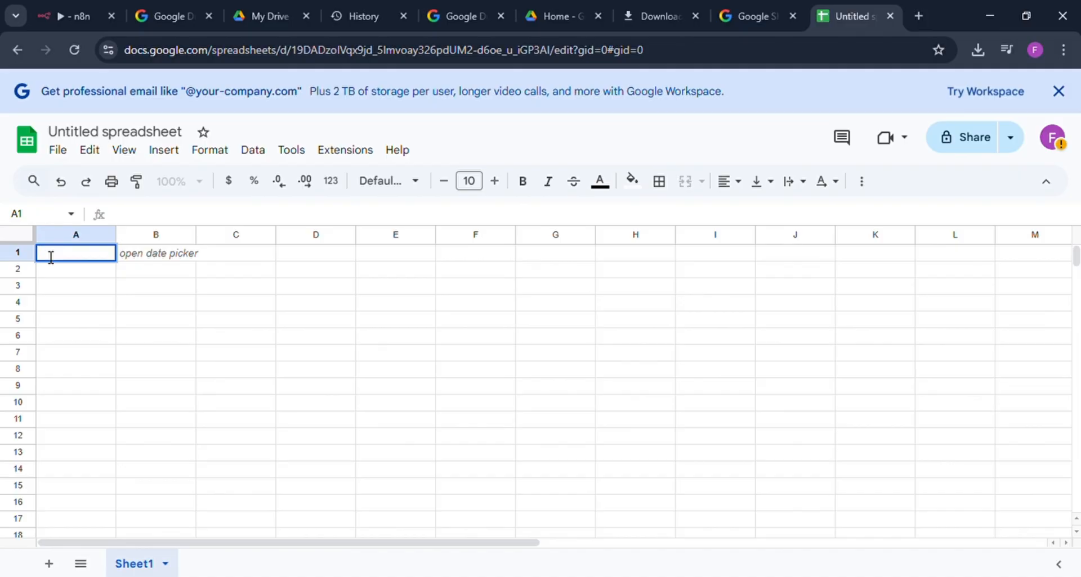
{"action": "type", "text": "n"}
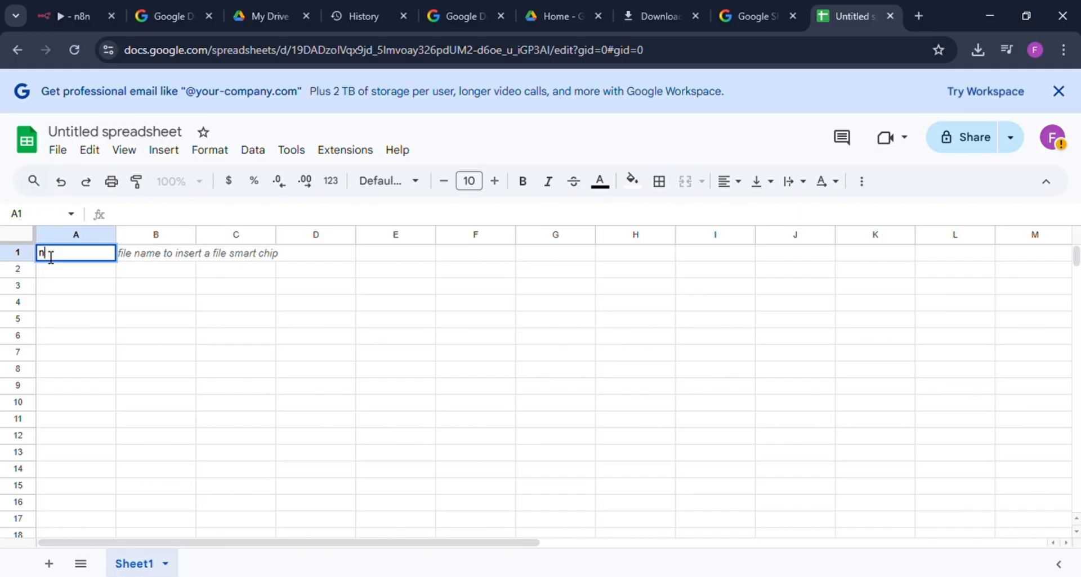
{"action": "type", "text": "ame"}
{"action": "left_click", "coordinate": [153, 257]}
{"action": "type", "text": "v"}
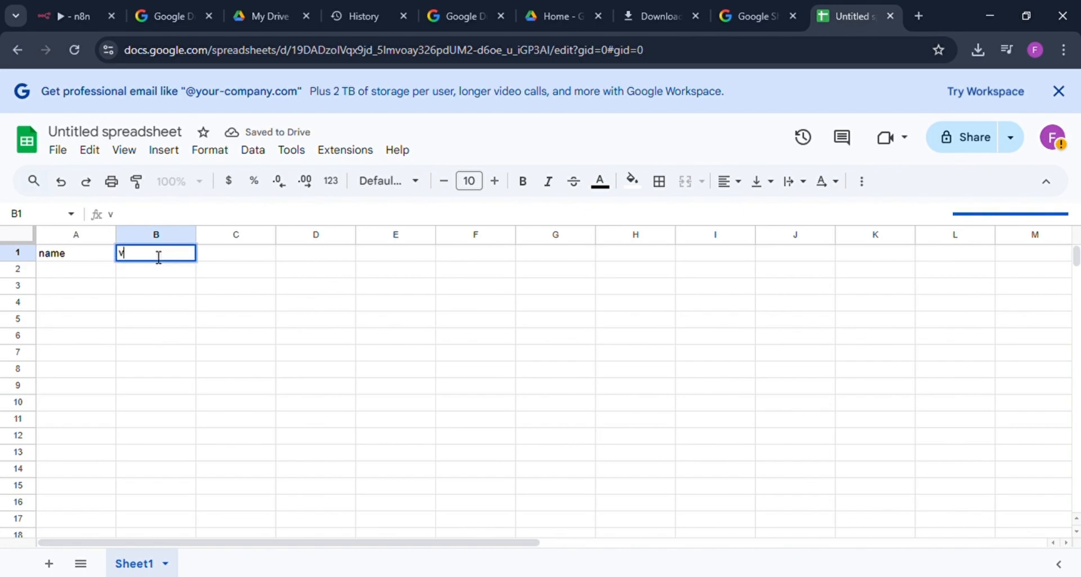
{"action": "type", "text": "ide"}
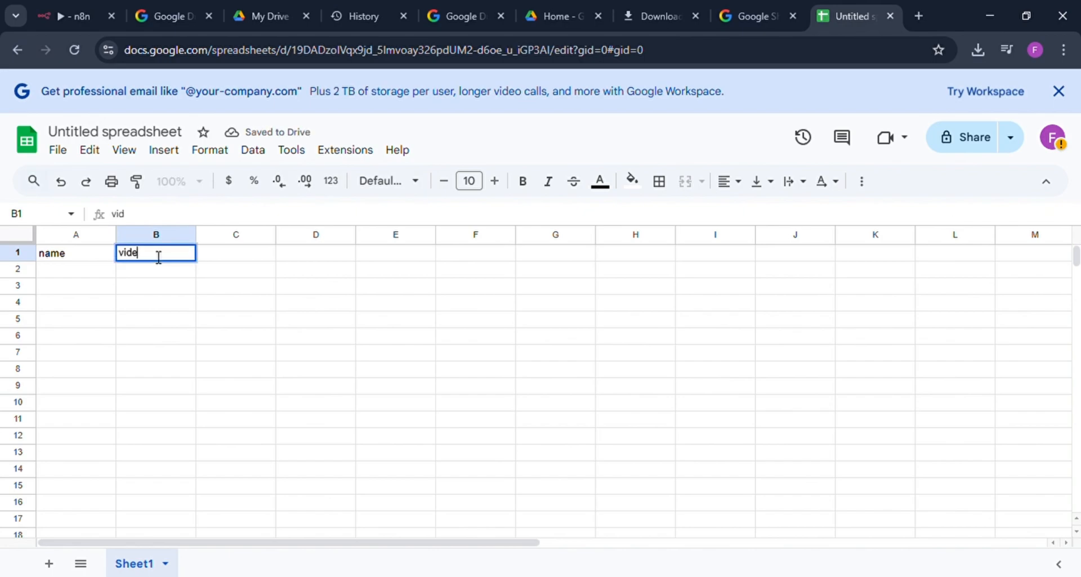
{"action": "type", "text": "o"}
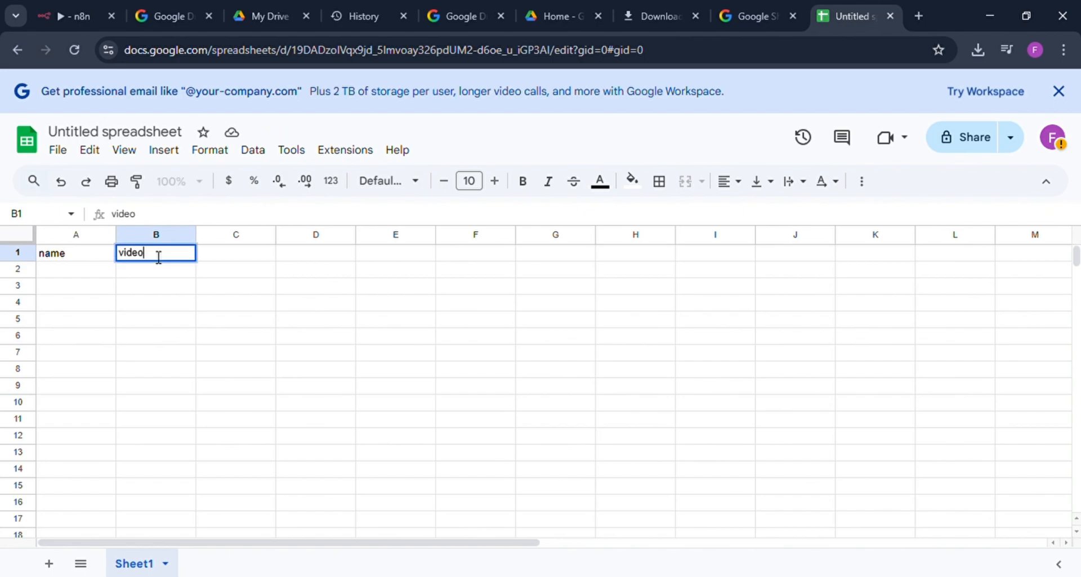
Step: Fill row 2 with Ai made simple under name and the copied video download link under video
{"action": "left_click", "coordinate": [56, 275]}
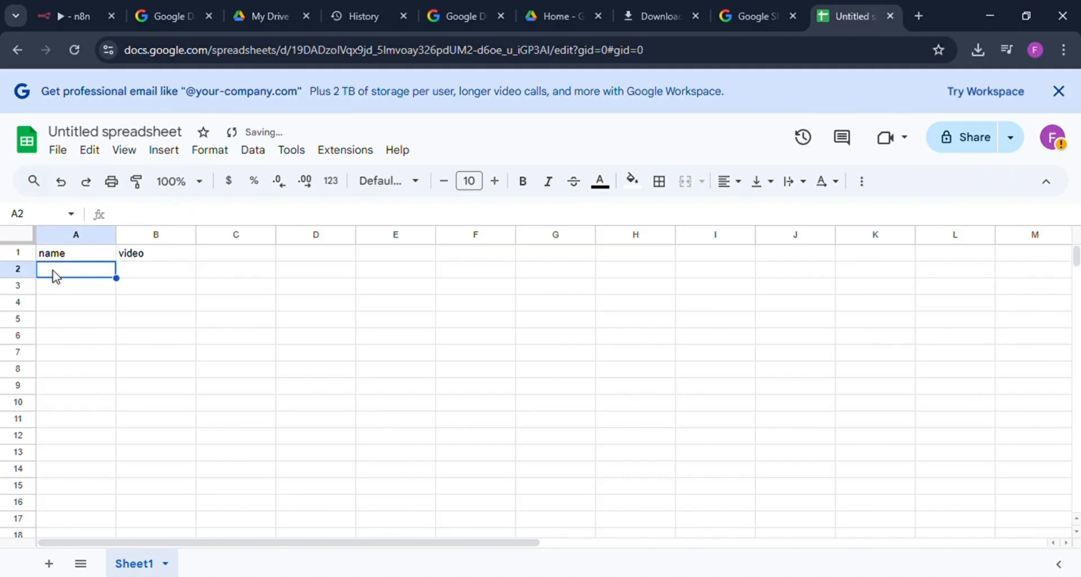
{"action": "type", "text": "Ai"}
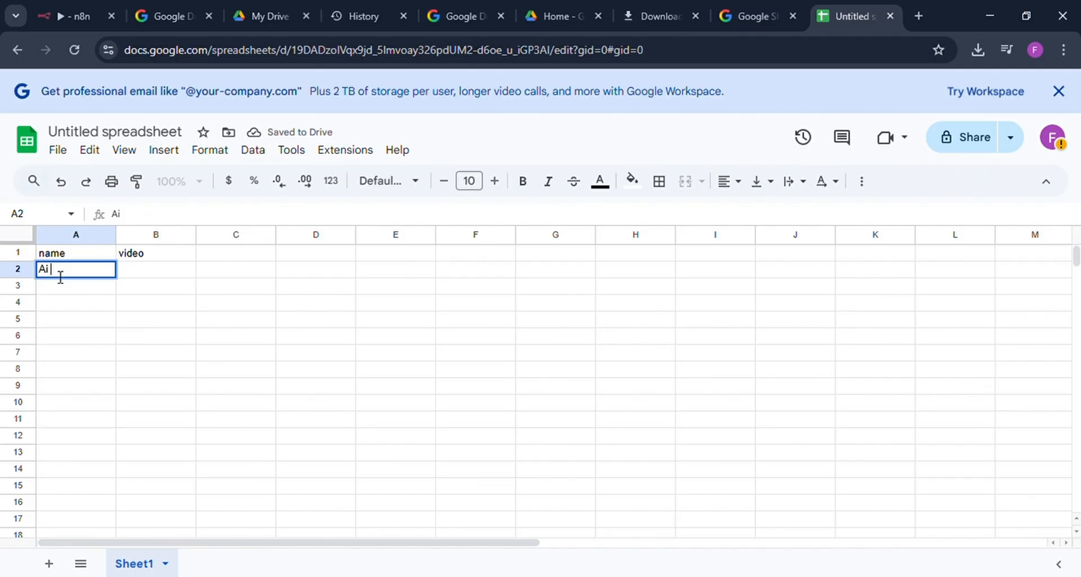
{"action": "type", "text": " made s"}
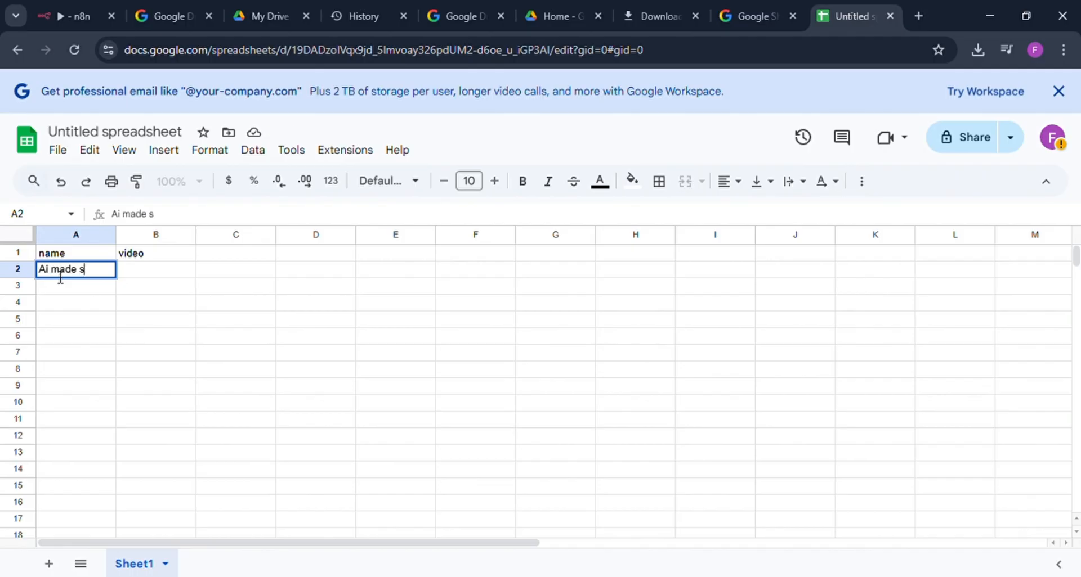
{"action": "type", "text": "imple"}
{"action": "left_click", "coordinate": [142, 271]}
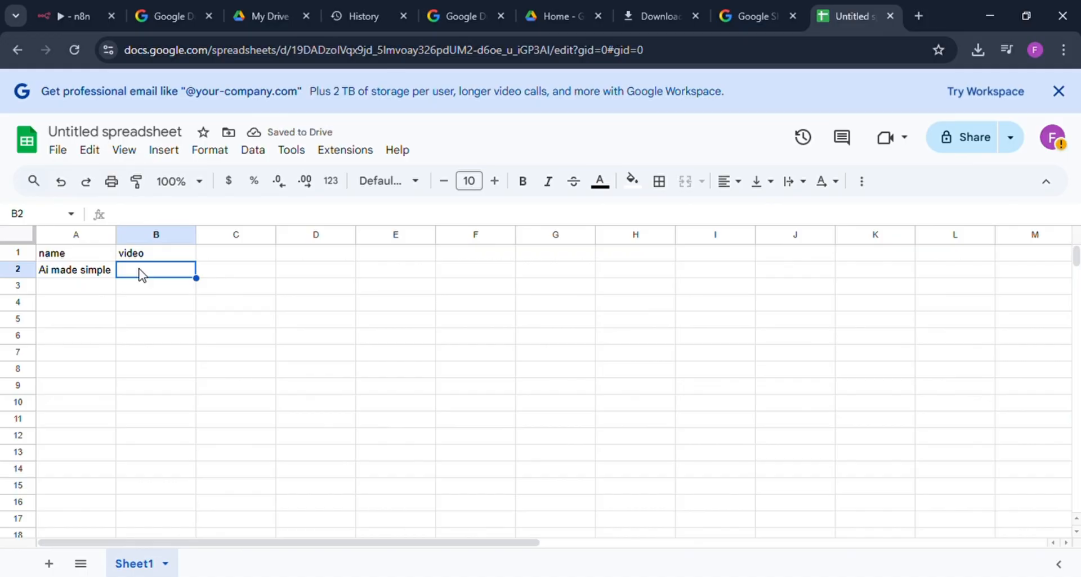
{"action": "key", "text": "ctrl+v"}
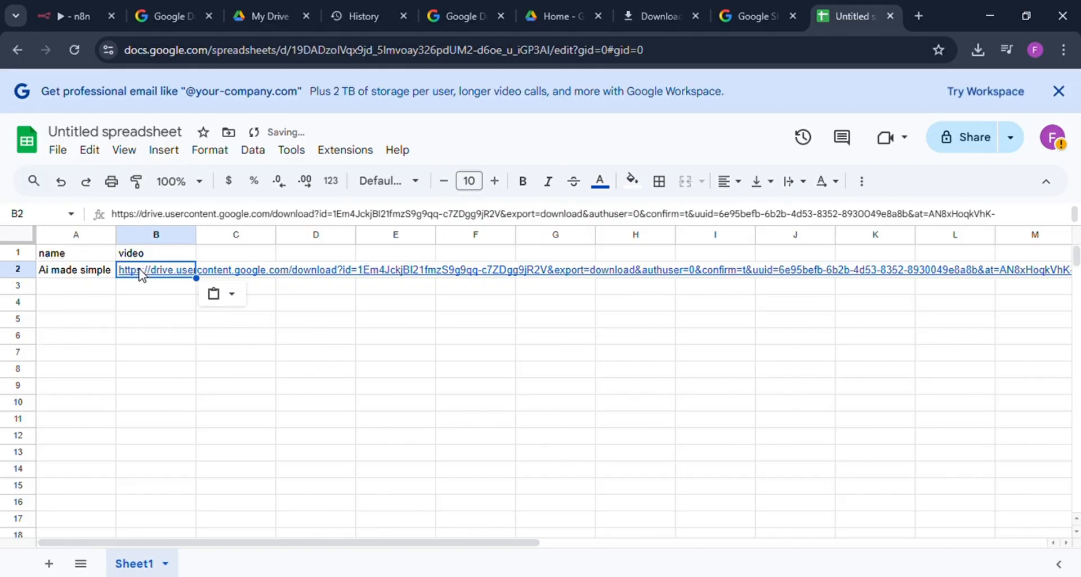
{"action": "left_click", "coordinate": [160, 307]}
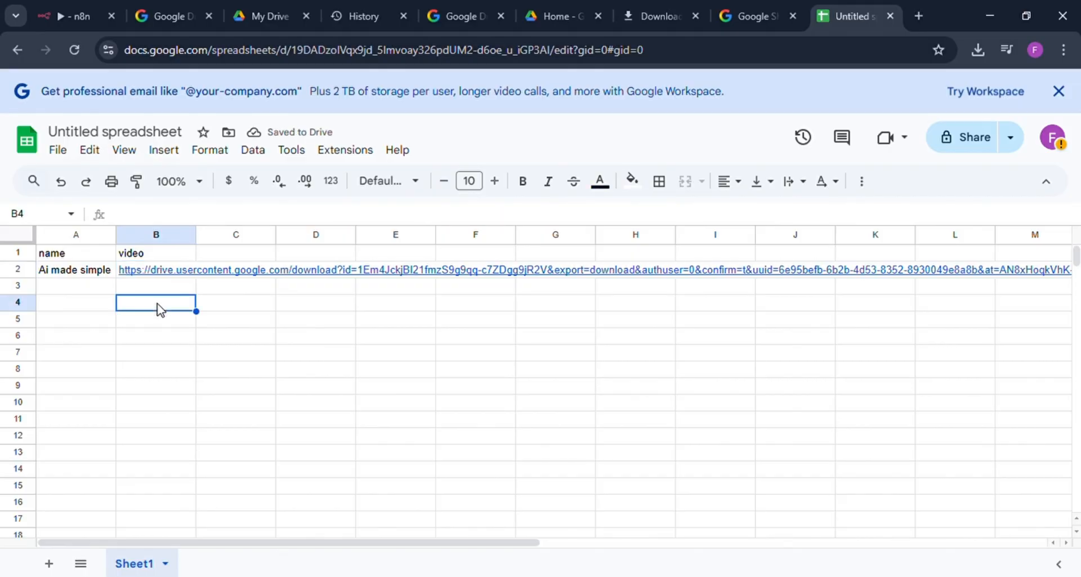
{"action": "left_click", "coordinate": [155, 270]}
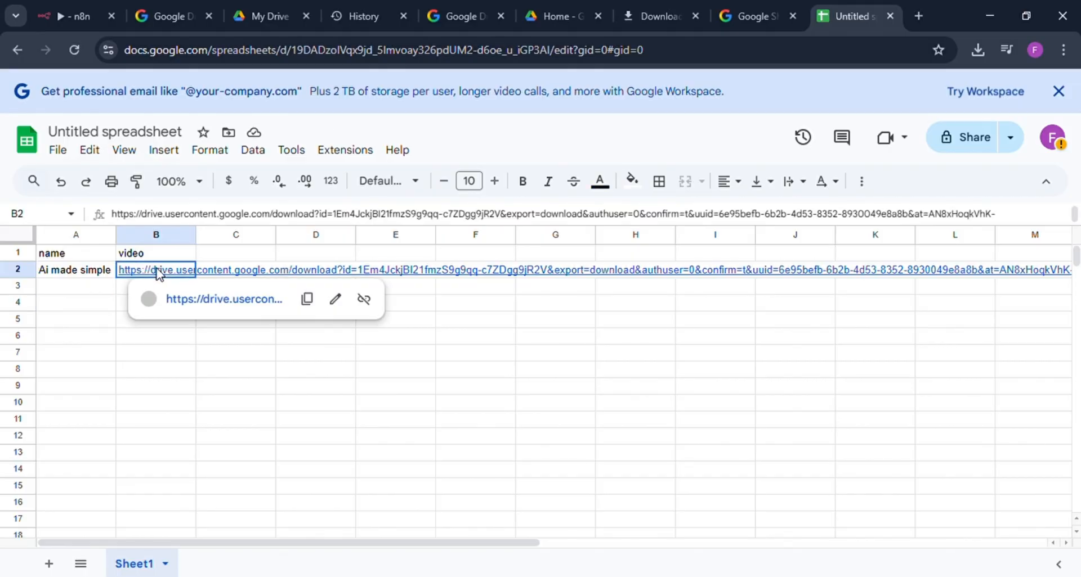
{"action": "left_click", "coordinate": [138, 356]}
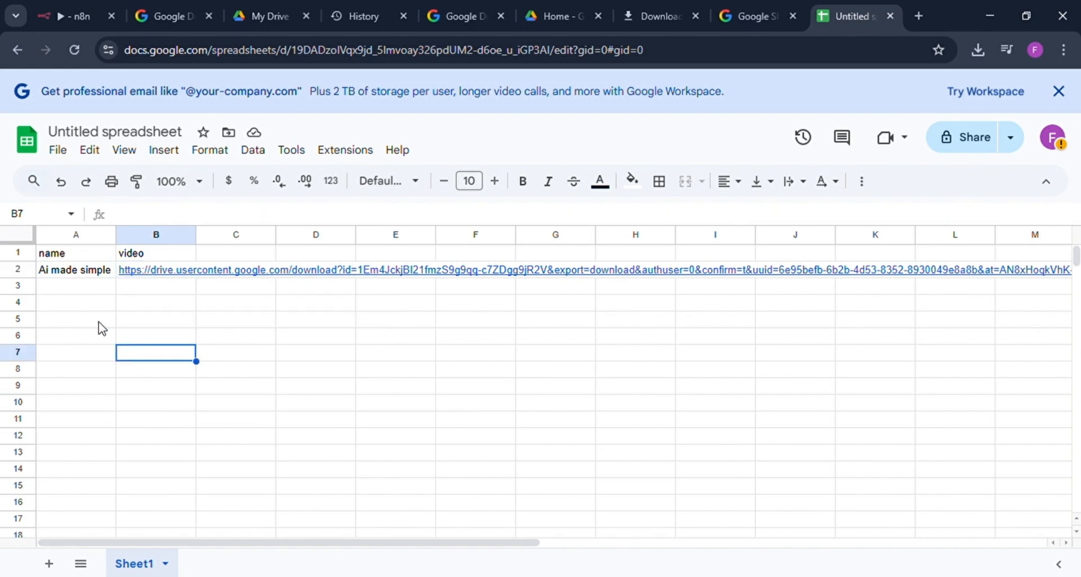
Step: Rename the spreadsheet as made simple
{"action": "left_click", "coordinate": [100, 133]}
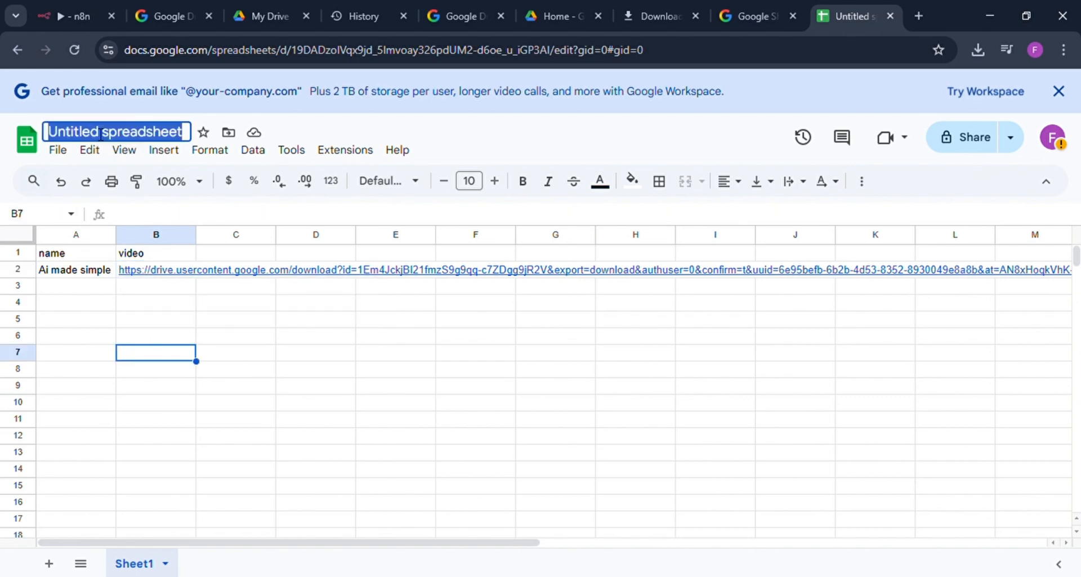
{"action": "key", "text": "BackSpace"}
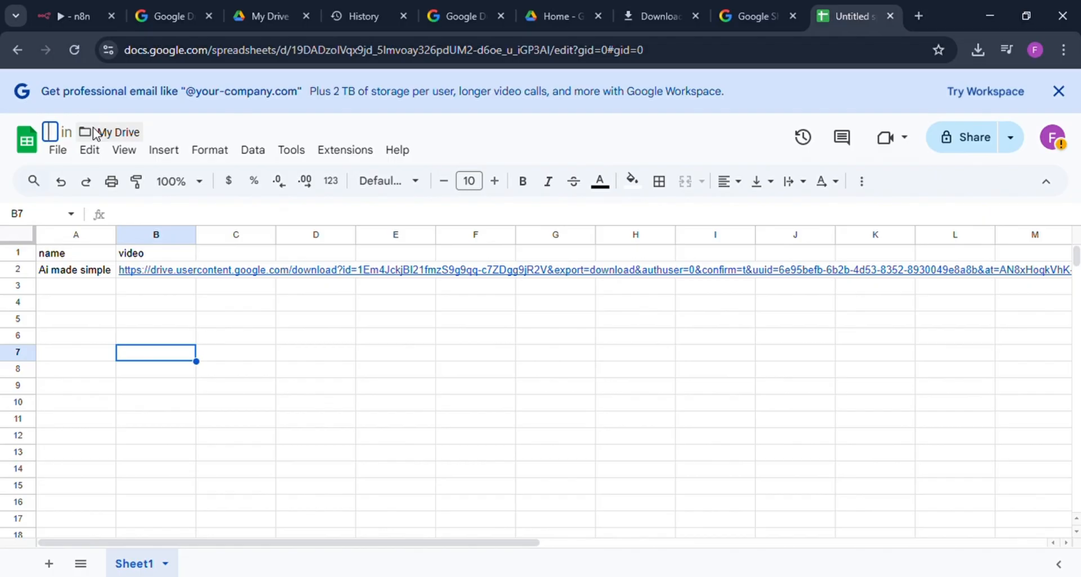
{"action": "type", "text": "ma"}
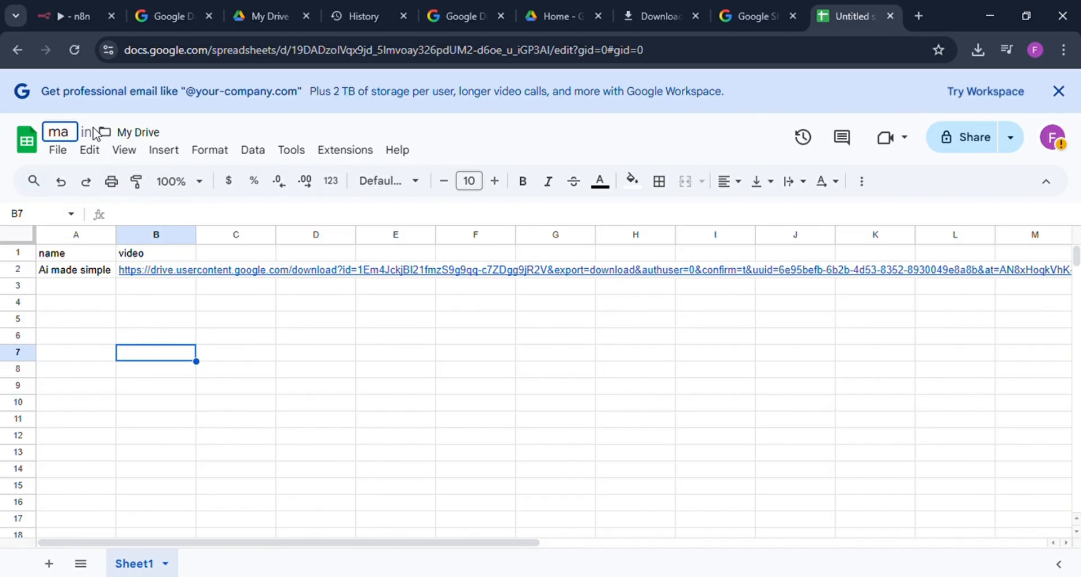
{"action": "type", "text": "de s"}
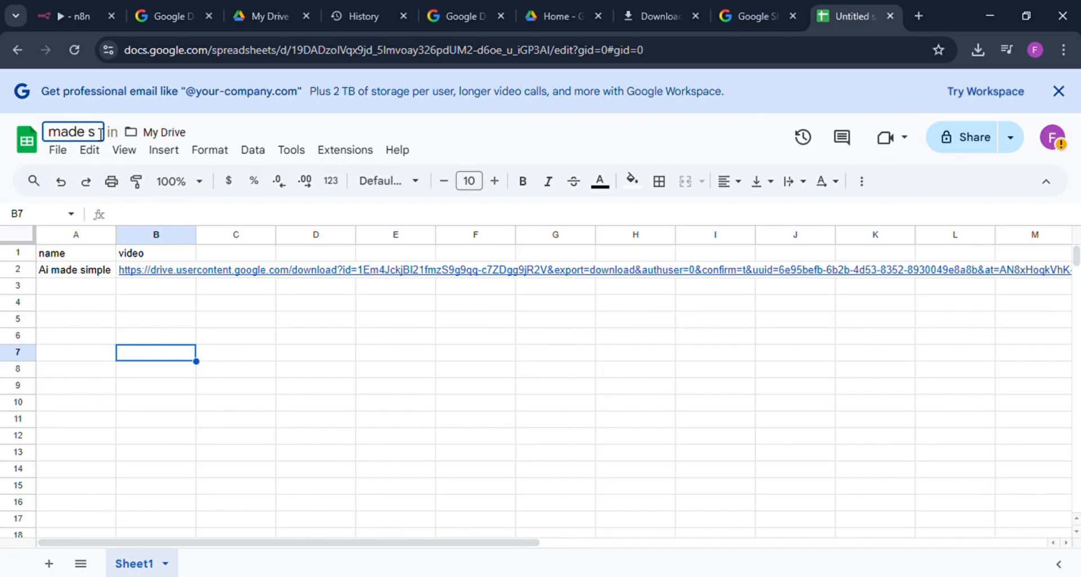
{"action": "type", "text": "imple"}
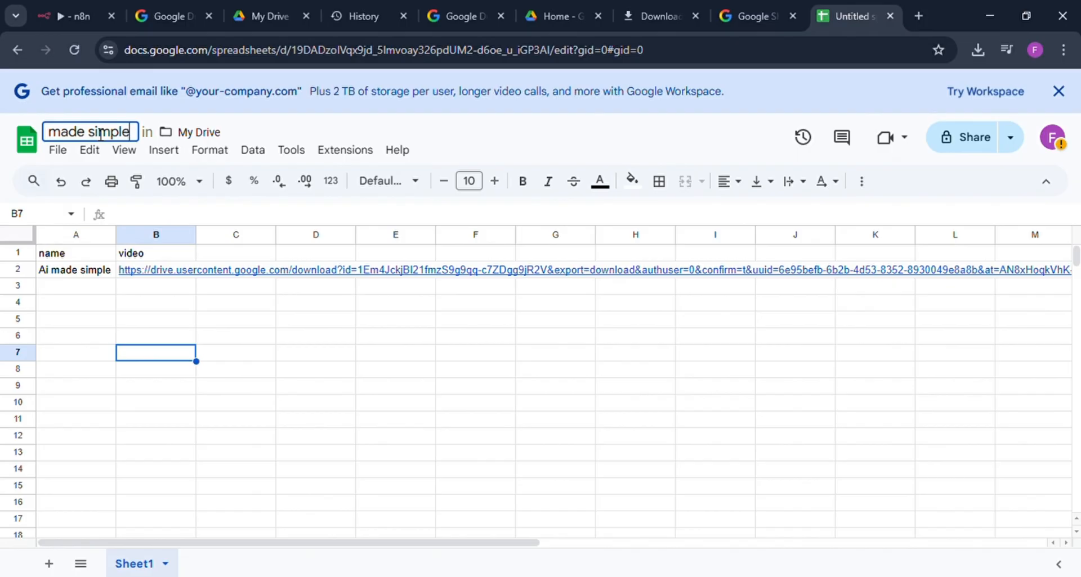
{"action": "key", "text": "Return"}
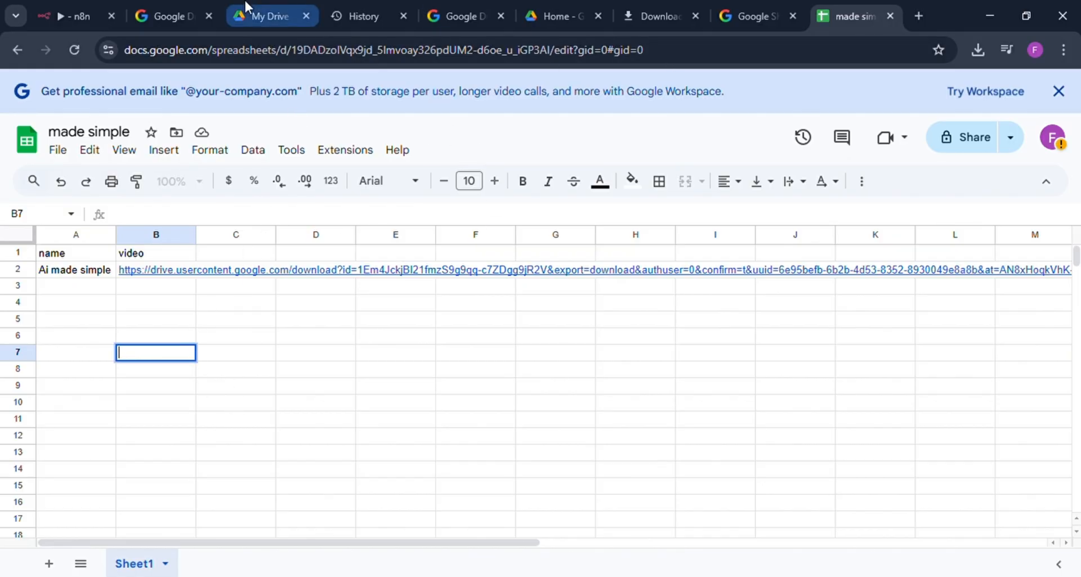
Step: Switch to the n8n workflow and add a Google Sheets Get row(s) in sheet node after the Schedule Trigger
{"action": "left_click", "coordinate": [89, 4]}
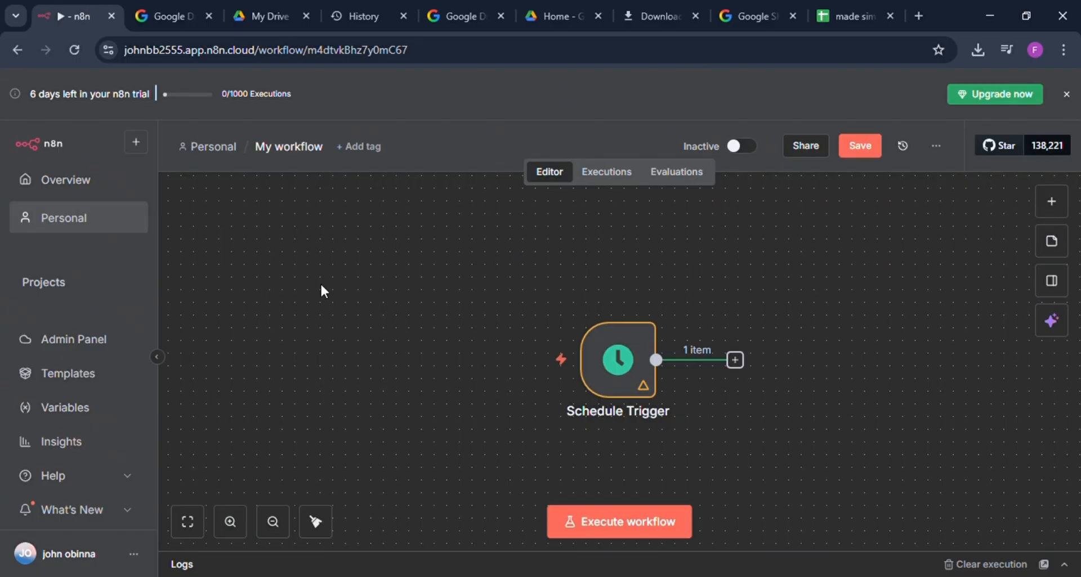
{"action": "scroll", "coordinate": [602, 383], "scroll_direction": "right", "scroll_amount": 5}
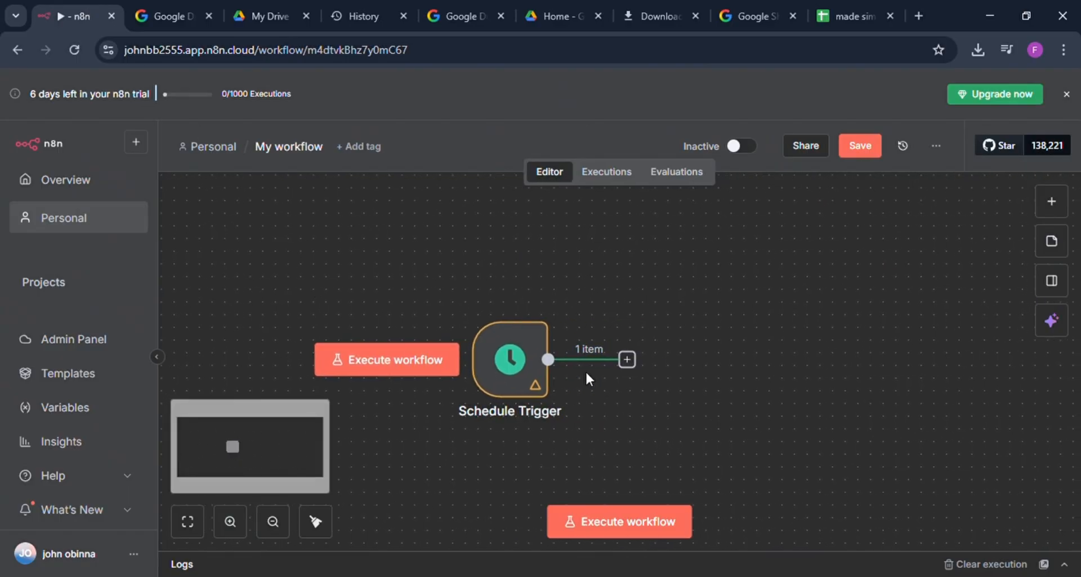
{"action": "left_click", "coordinate": [627, 359]}
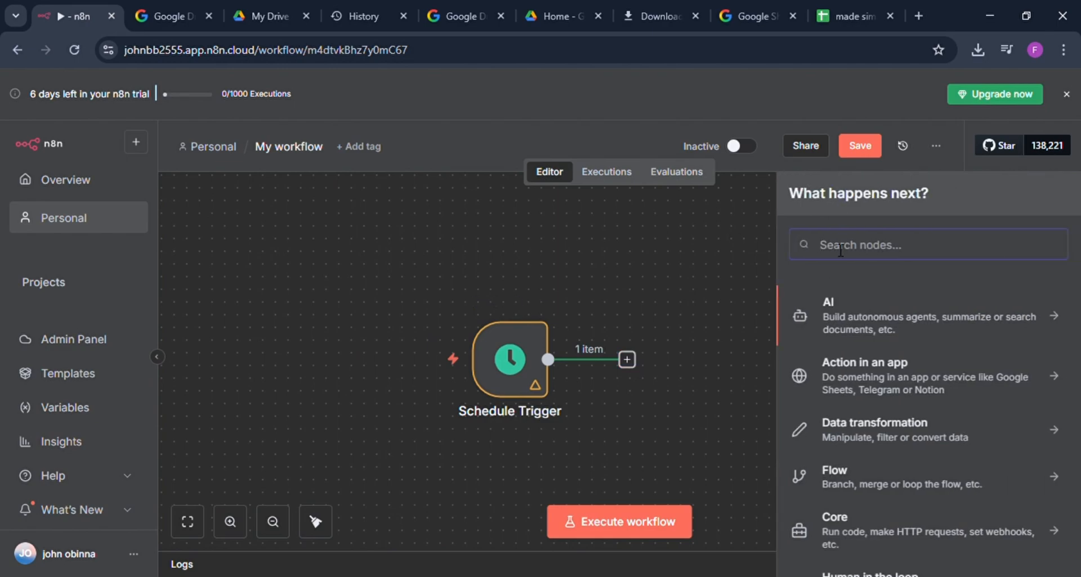
{"action": "type", "text": "goog"}
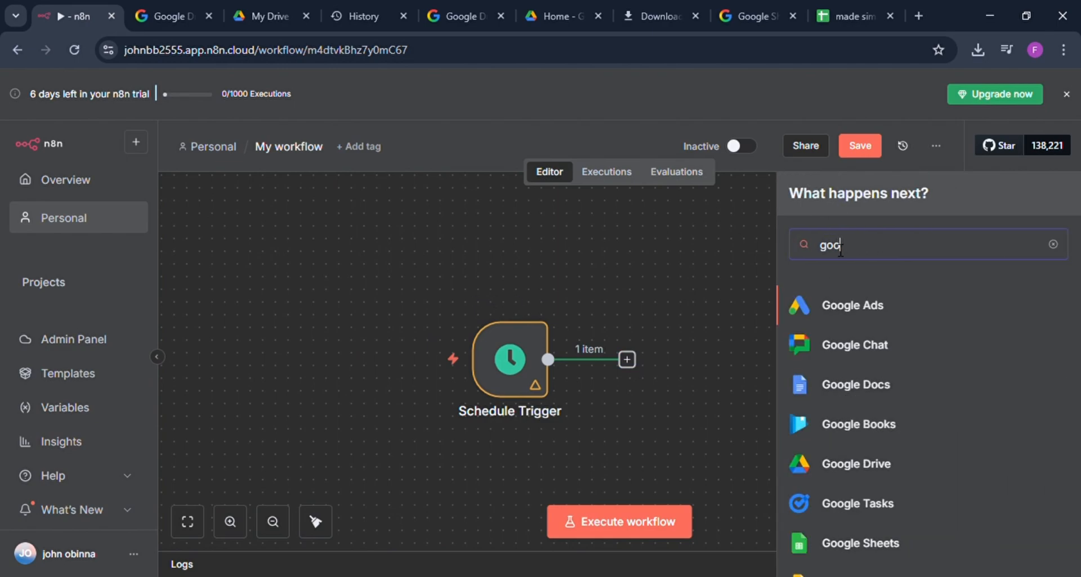
{"action": "type", "text": "l"}
{"action": "left_click", "coordinate": [850, 546]}
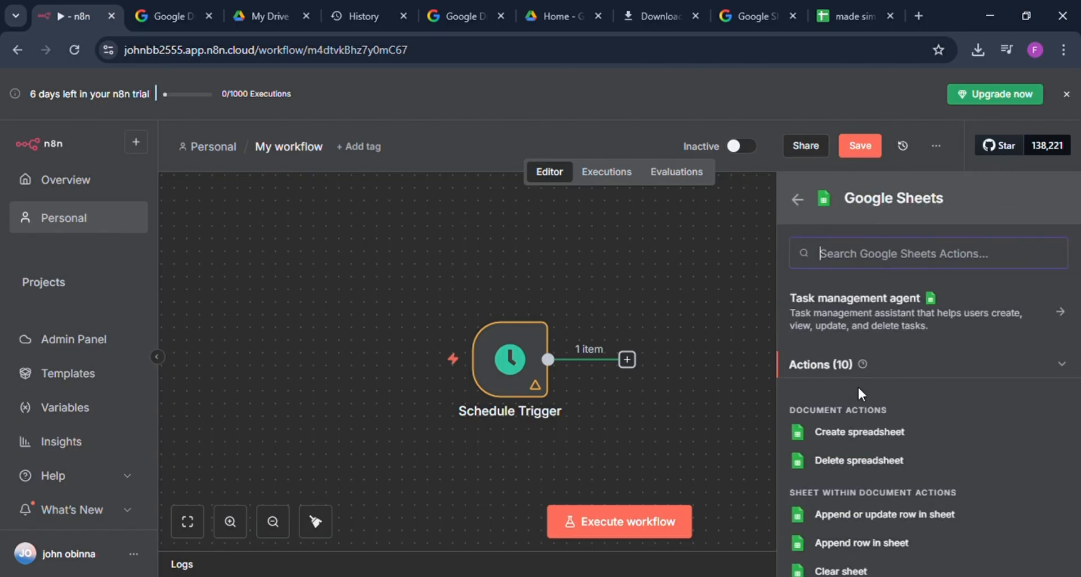
{"action": "scroll", "coordinate": [861, 394], "scroll_direction": "down", "scroll_amount": 2}
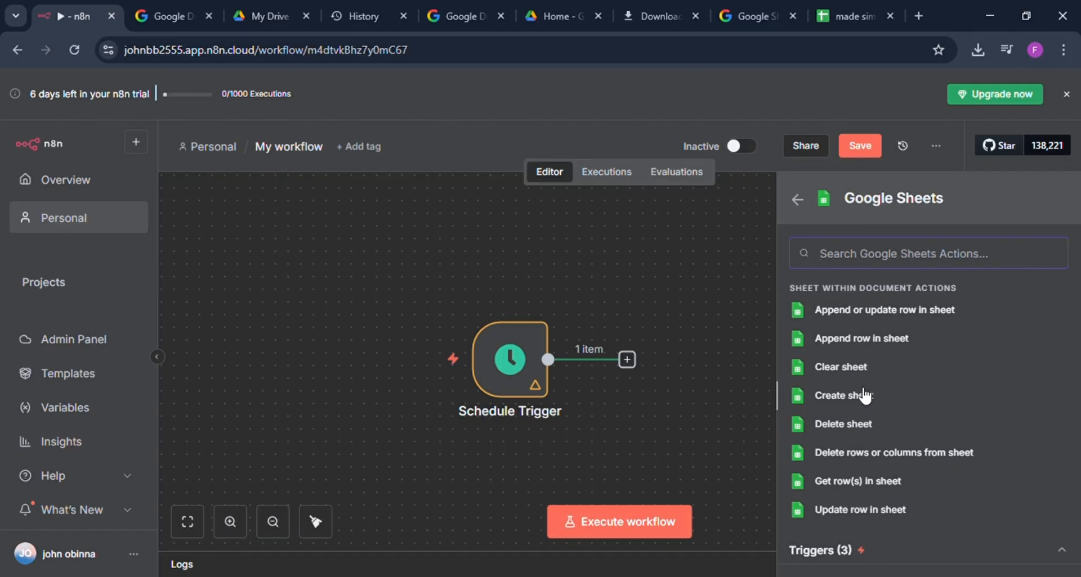
{"action": "left_click", "coordinate": [844, 482]}
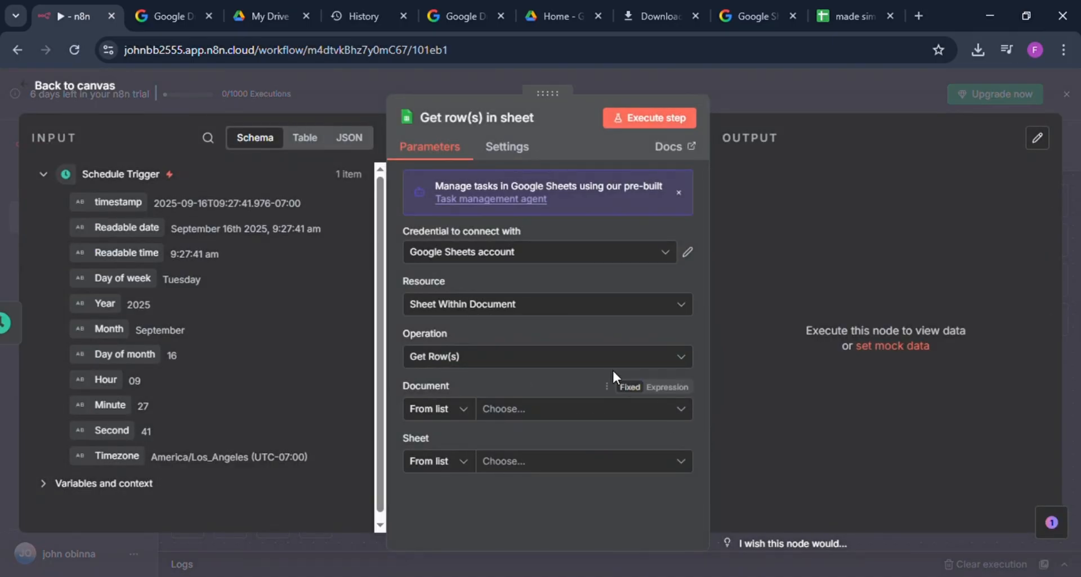
Step: Use the existing Google Sheets account credential and keep the Get Row(s) operation for the node
{"action": "left_click", "coordinate": [515, 255]}
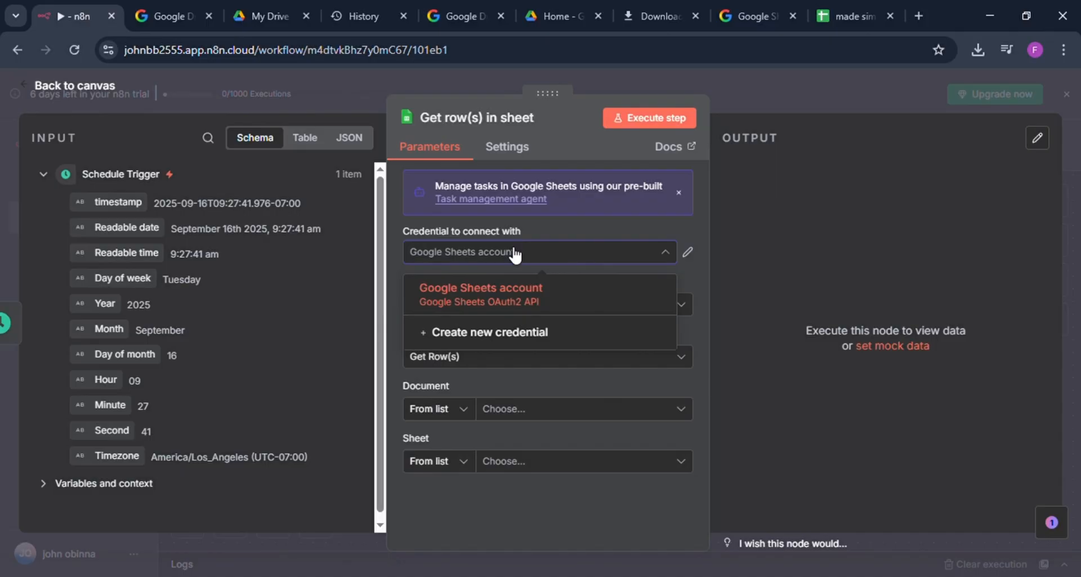
{"action": "left_click", "coordinate": [503, 287]}
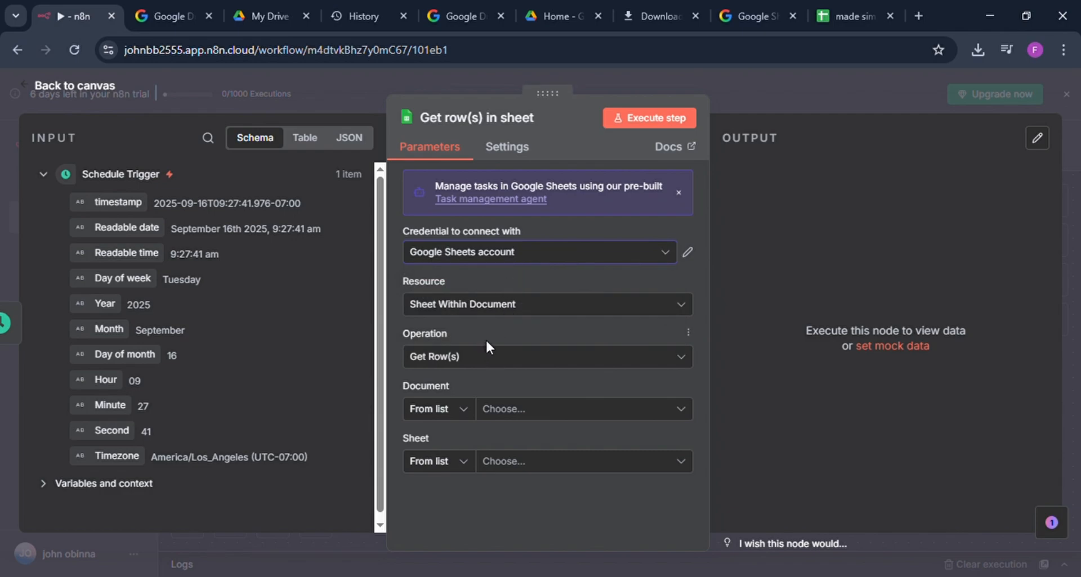
{"action": "left_click", "coordinate": [492, 362]}
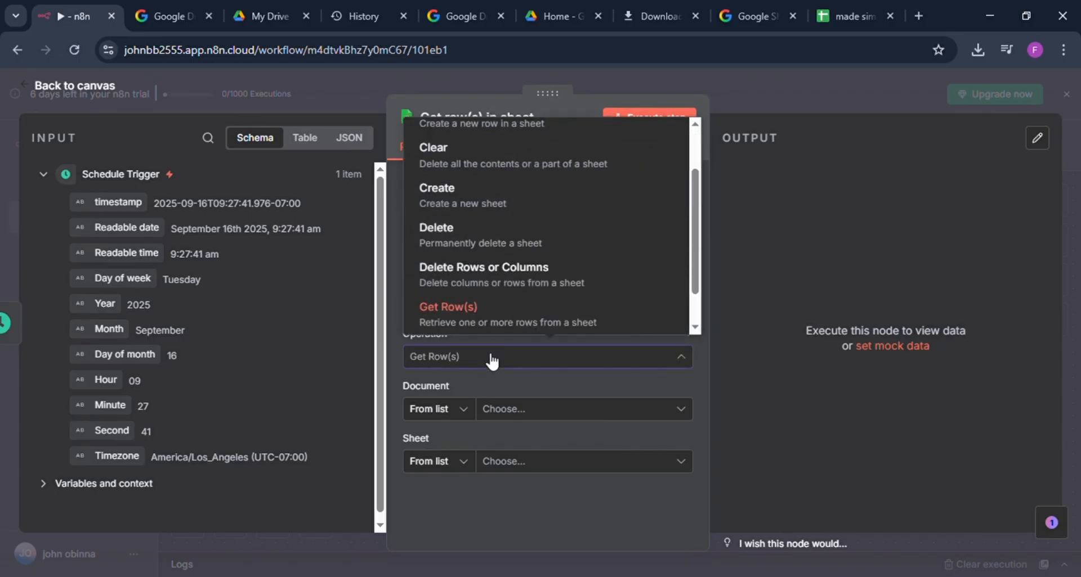
{"action": "left_click", "coordinate": [492, 362]}
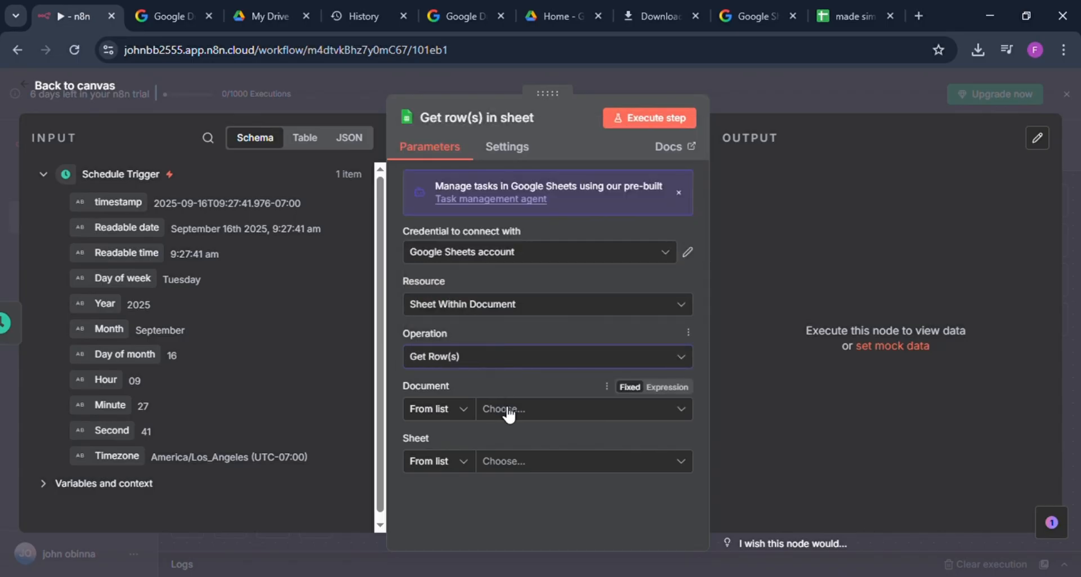
Step: Set the Get row(s) node to read Sheet1 of the made simple document, then return to the canvas
{"action": "left_click", "coordinate": [508, 410]}
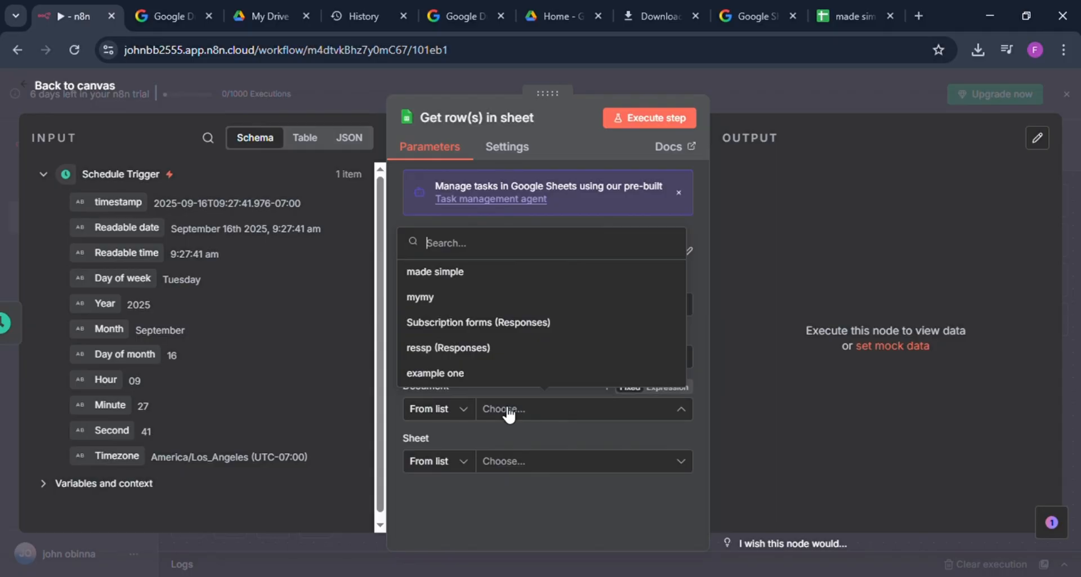
{"action": "left_click", "coordinate": [451, 272]}
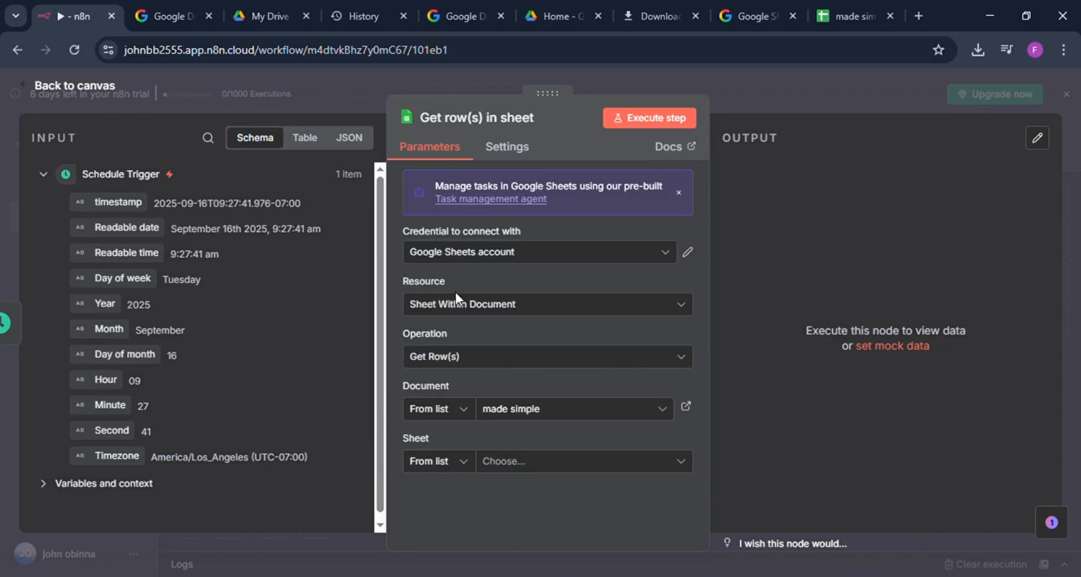
{"action": "left_click", "coordinate": [509, 467]}
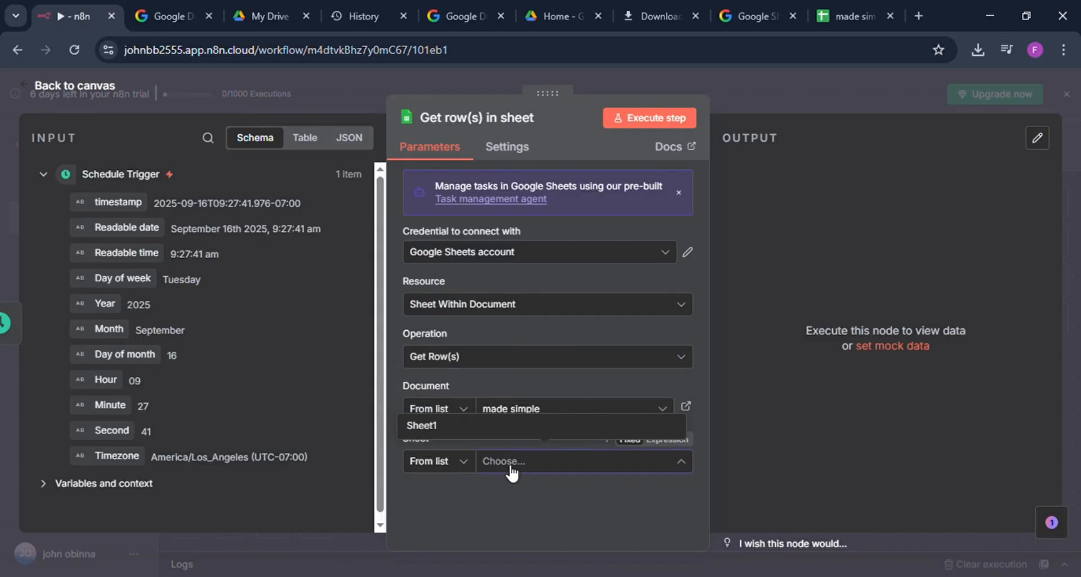
{"action": "left_click", "coordinate": [446, 427]}
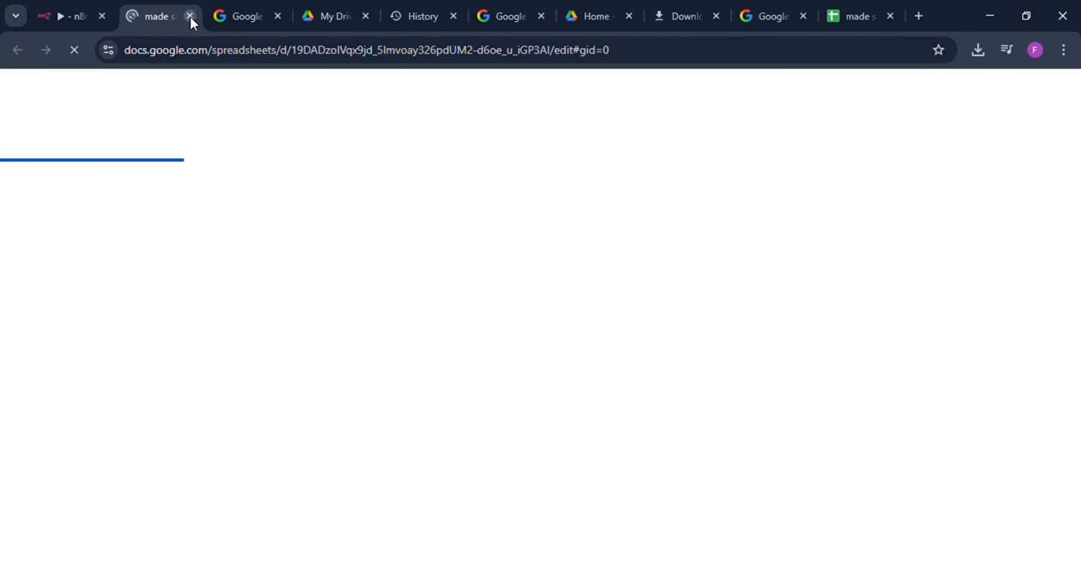
{"action": "left_click", "coordinate": [190, 17]}
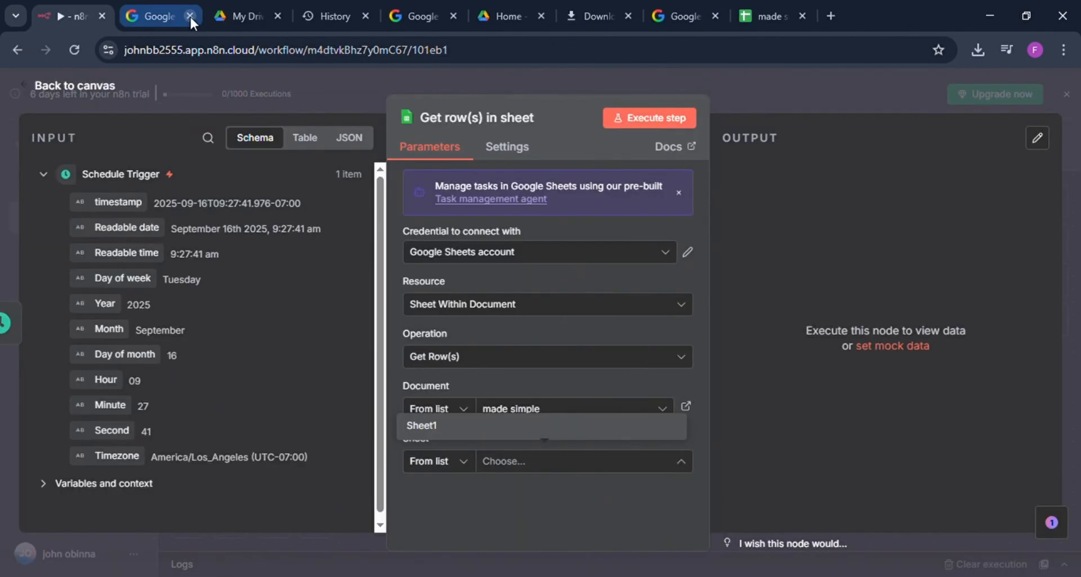
{"action": "left_click", "coordinate": [493, 429]}
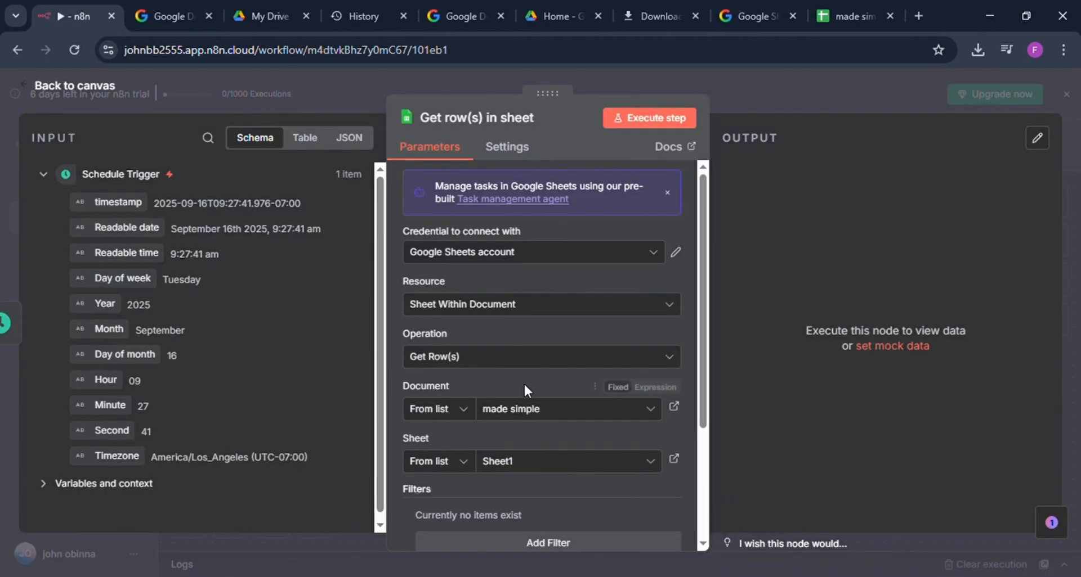
{"action": "scroll", "coordinate": [526, 381], "scroll_direction": "down", "scroll_amount": 3}
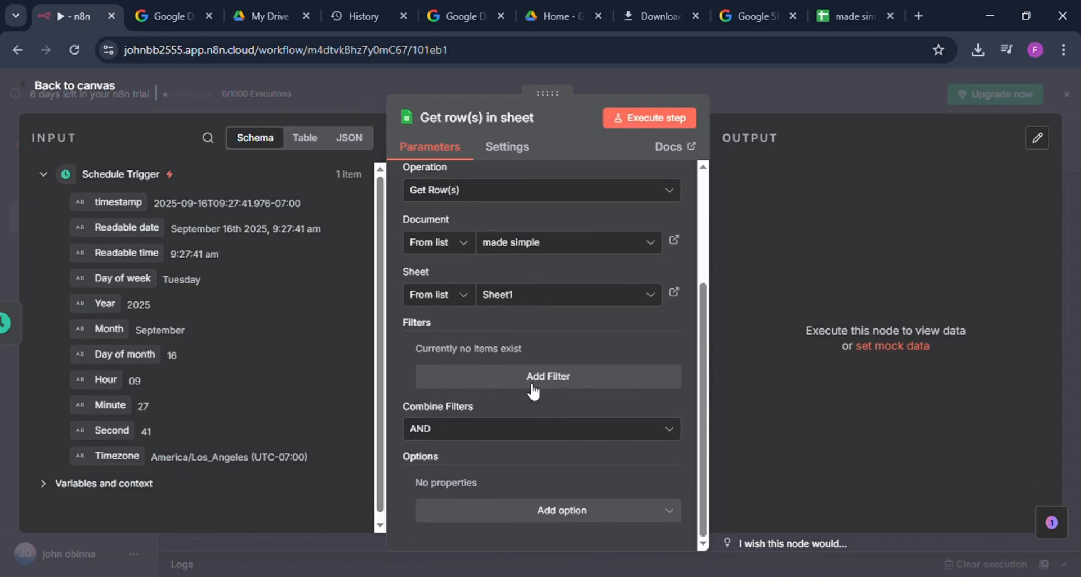
{"action": "left_click", "coordinate": [741, 89]}
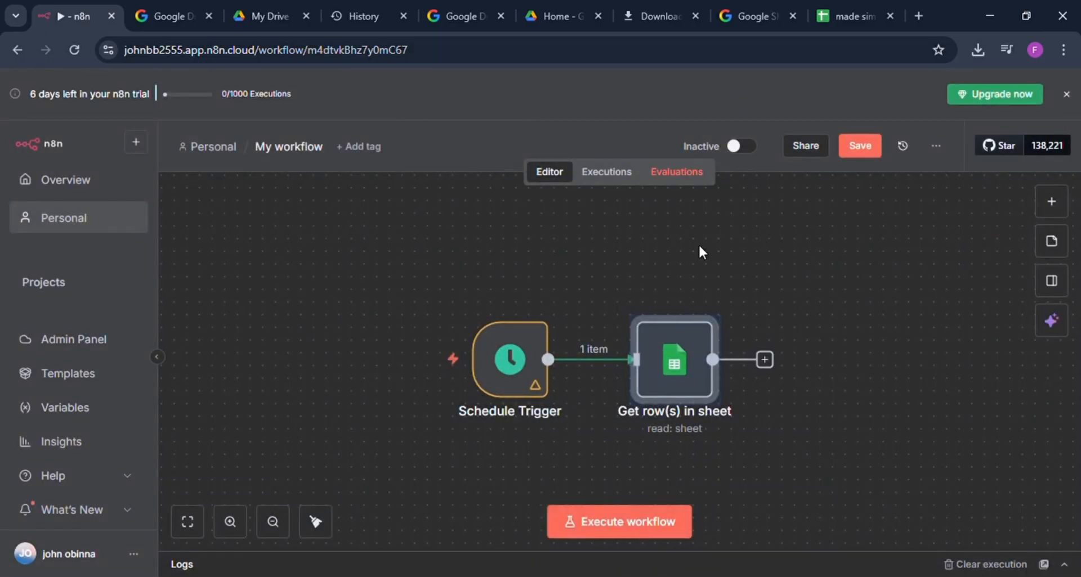
Step: Execute the workflow and check the row data output by the Get row(s) in sheet node
{"action": "left_click", "coordinate": [633, 525]}
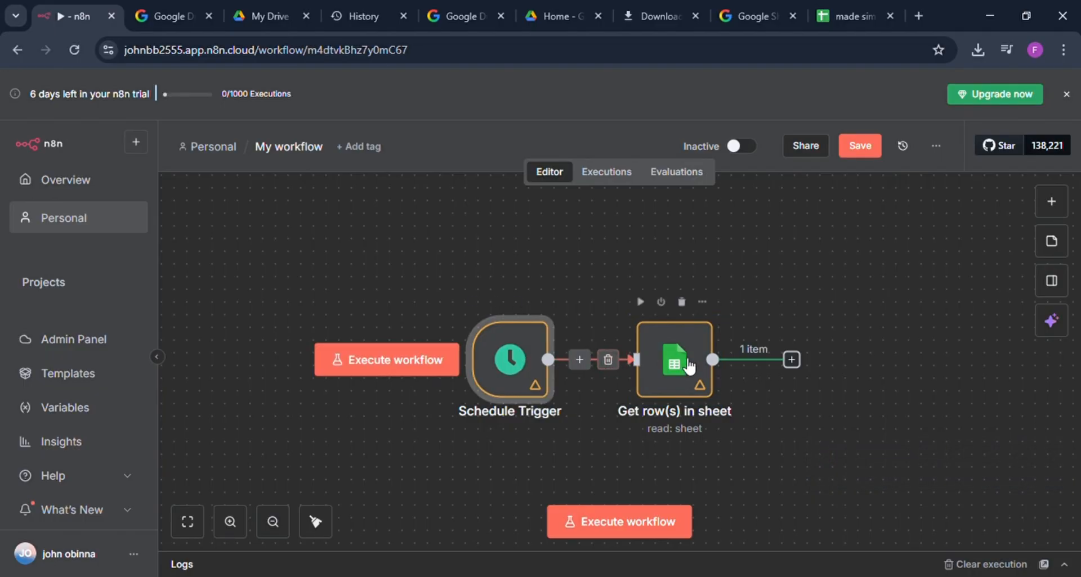
{"action": "left_click", "coordinate": [690, 367]}
{"action": "double_click", "coordinate": [689, 366]}
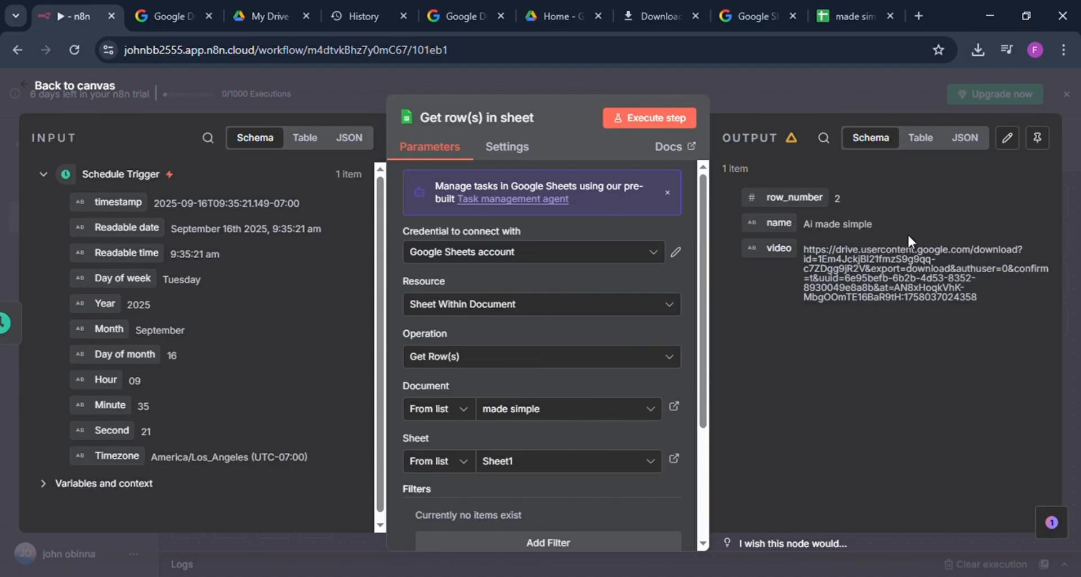
{"action": "left_click", "coordinate": [833, 79]}
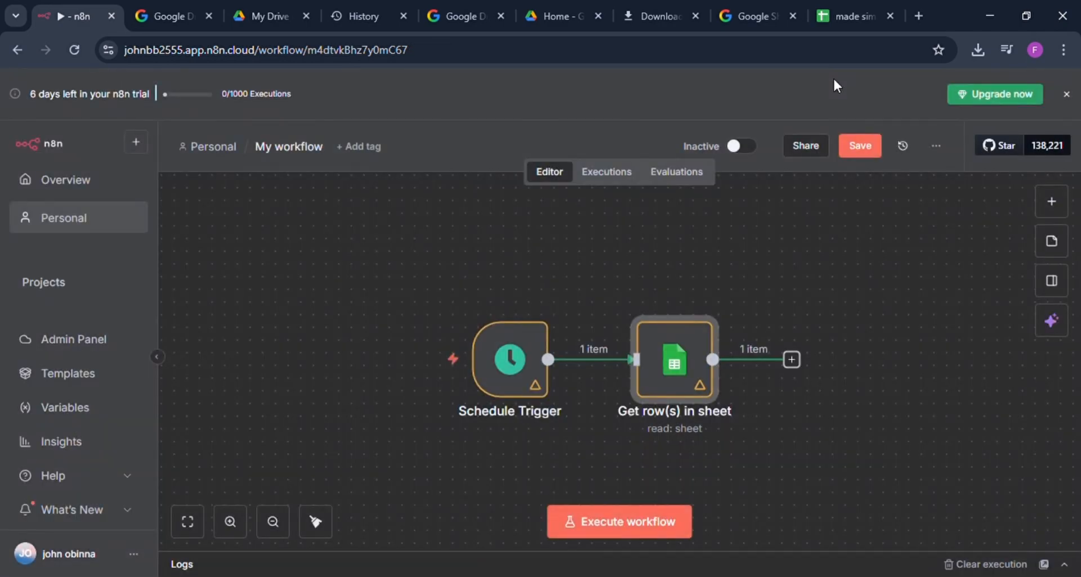
Step: Add an HTTP Request node after the Get row(s) in sheet node
{"action": "left_click", "coordinate": [792, 359]}
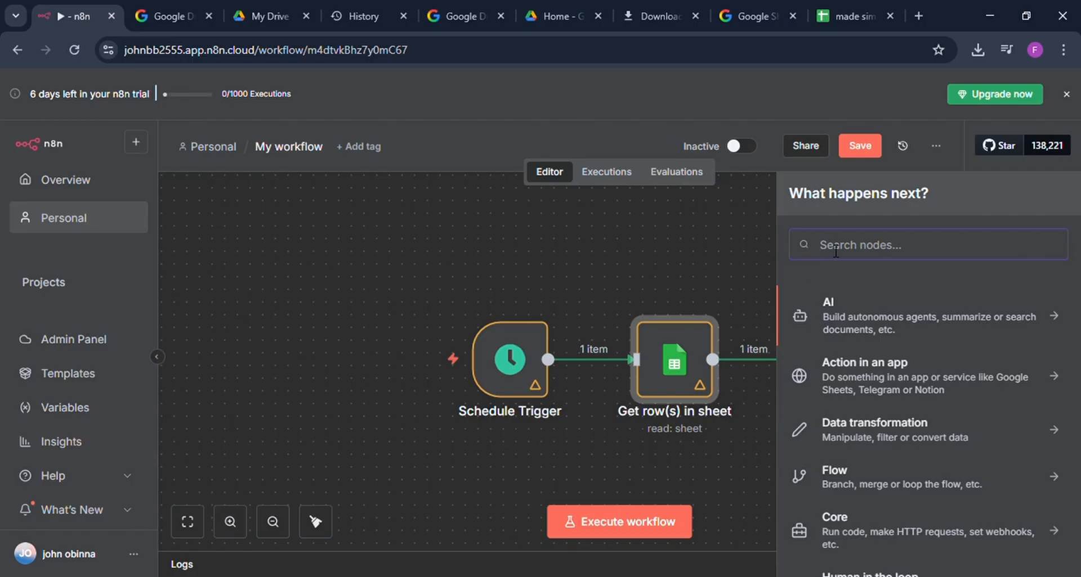
{"action": "type", "text": "hht"}
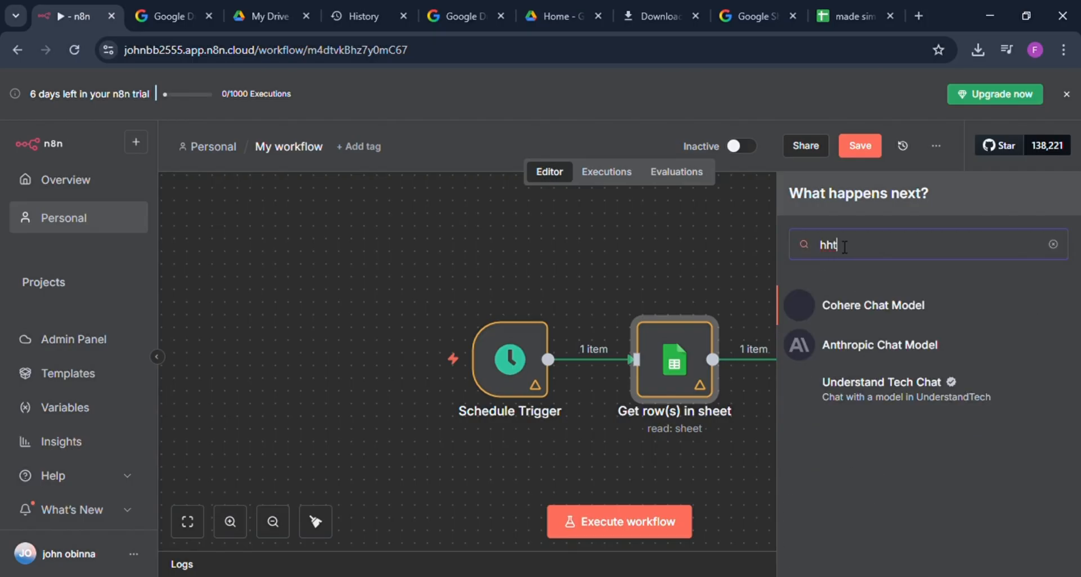
{"action": "key", "text": "BackSpace"}
{"action": "key", "text": "BackSpace"}
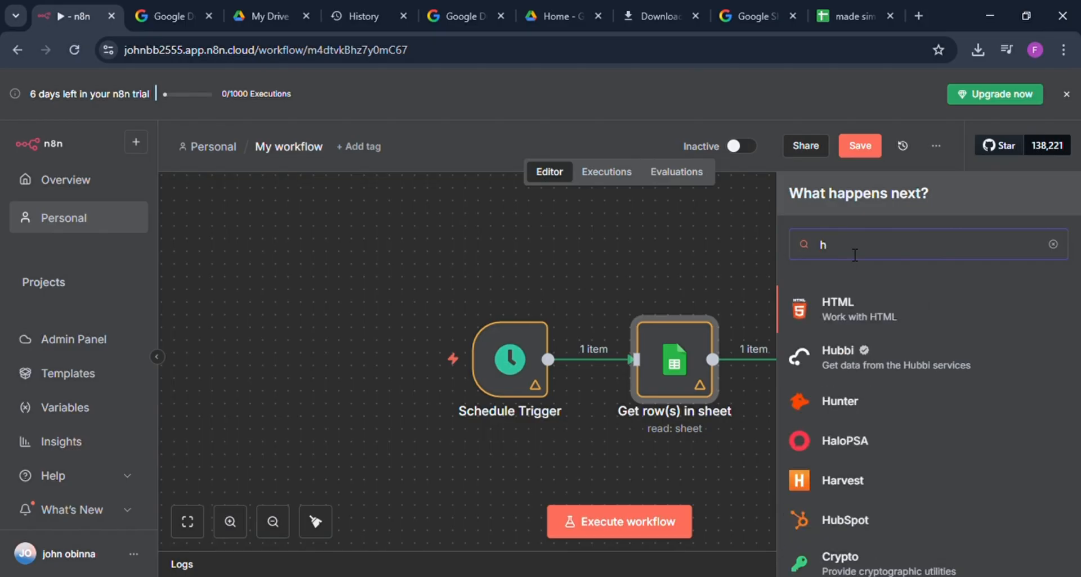
{"action": "type", "text": "tt"}
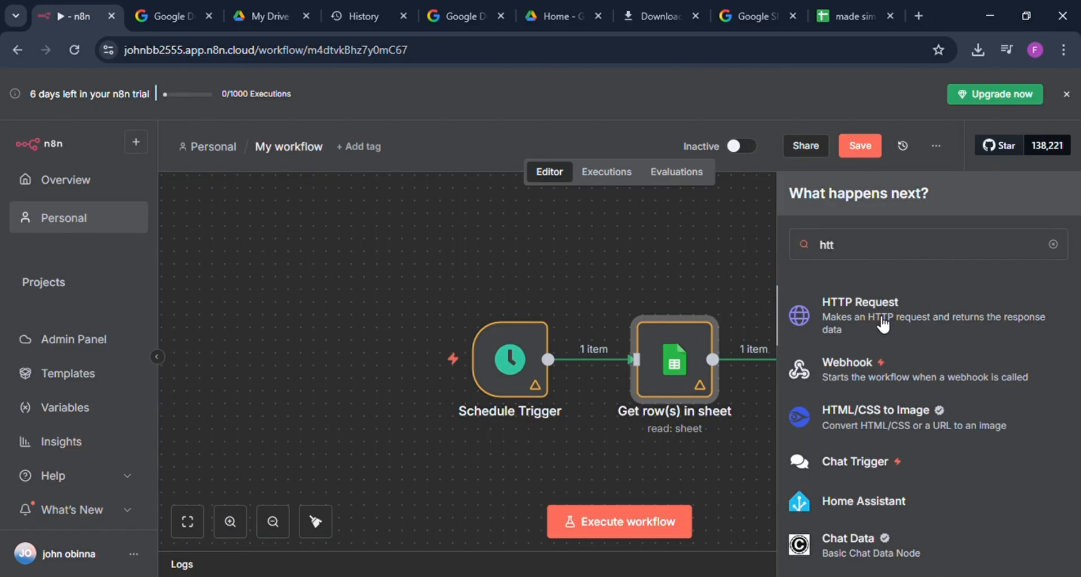
{"action": "left_click", "coordinate": [882, 324]}
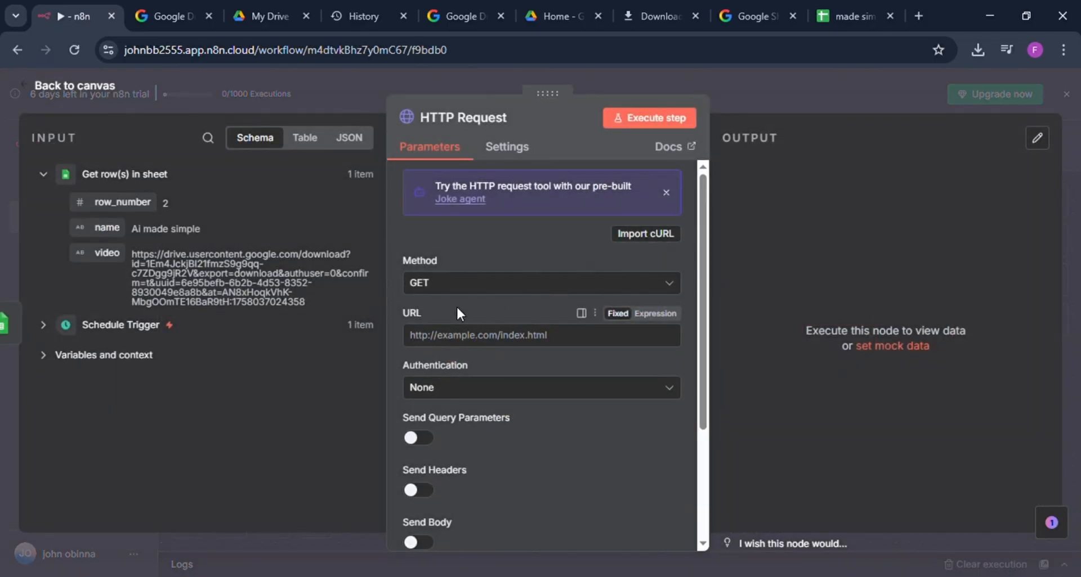
Step: Keep the HTTP Request method as GET and map its URL to the sheet's video field, {{ $json.video }}
{"action": "left_click", "coordinate": [462, 288]}
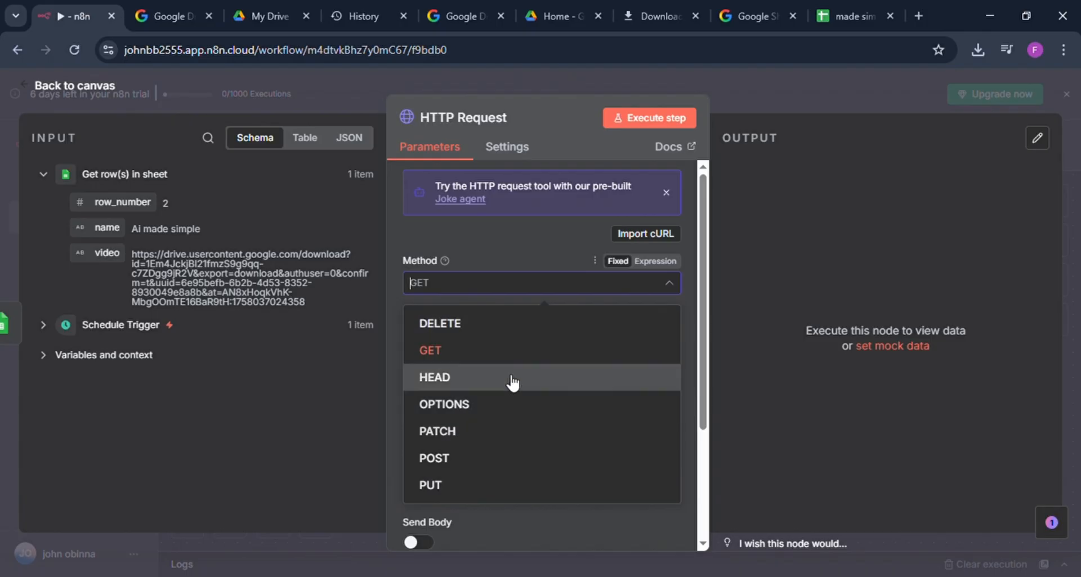
{"action": "left_click", "coordinate": [463, 290]}
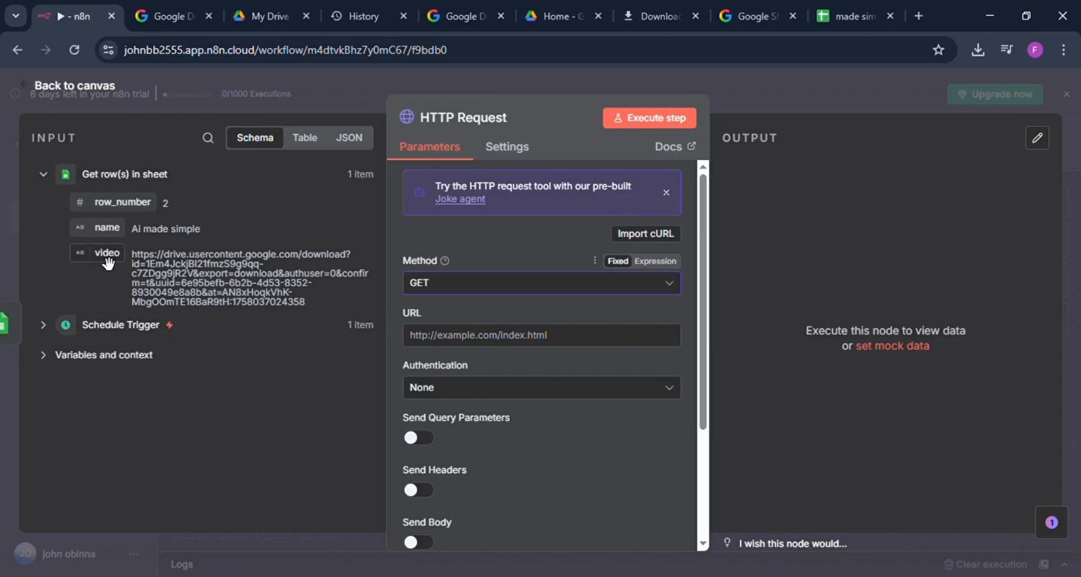
{"action": "left_click_drag", "start_coordinate": [107, 262], "coordinate": [440, 337]}
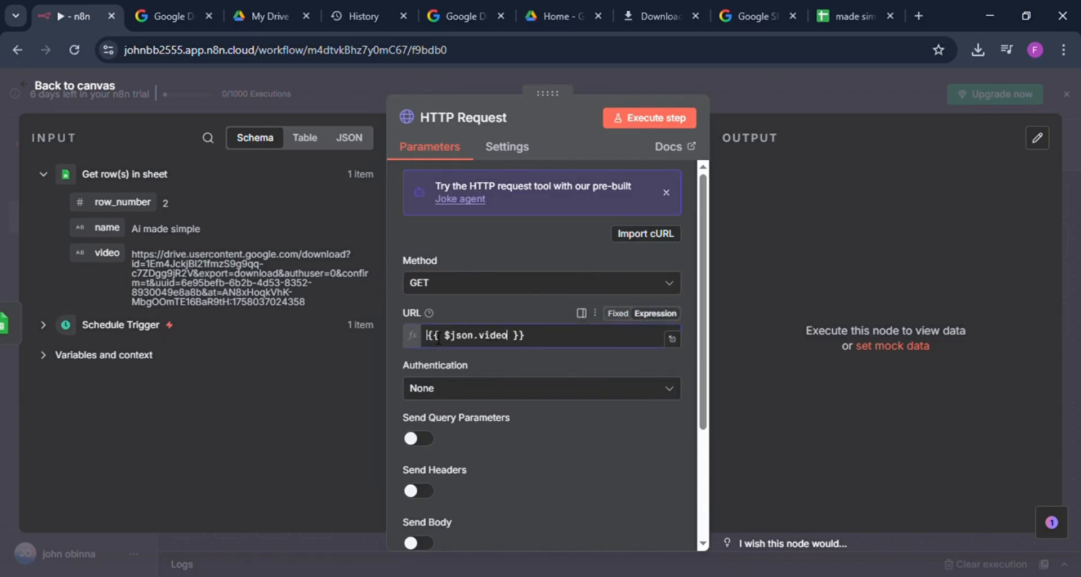
{"action": "left_click", "coordinate": [392, 331]}
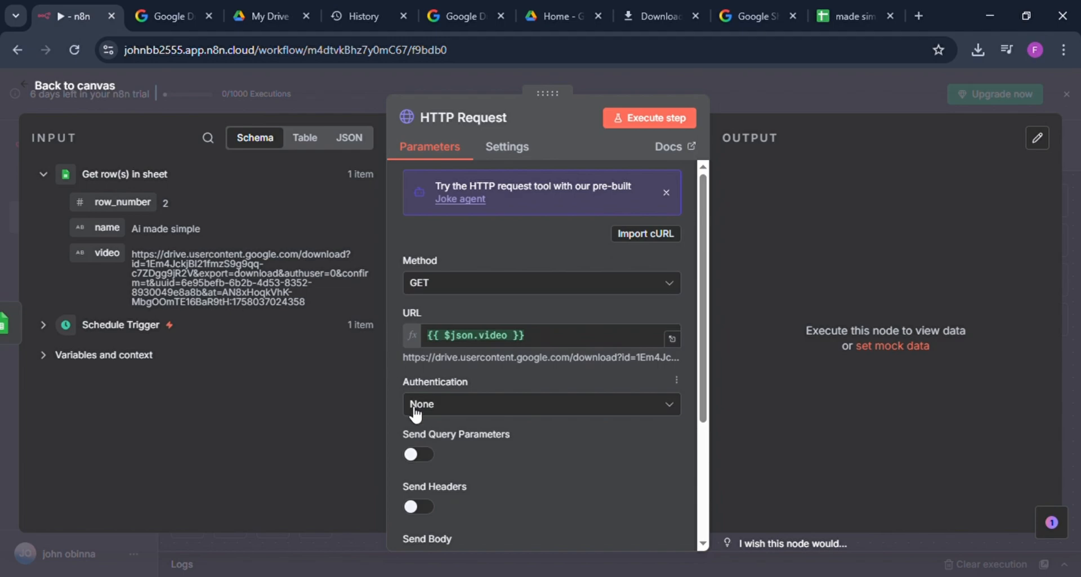
{"action": "scroll", "coordinate": [543, 535], "scroll_direction": "down", "scroll_amount": 5}
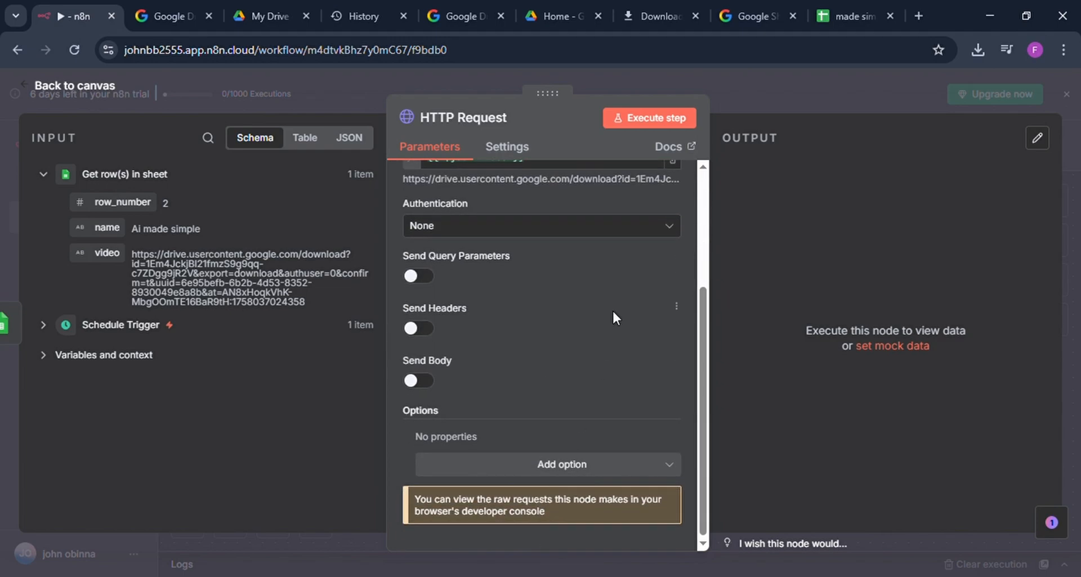
{"action": "scroll", "coordinate": [613, 315], "scroll_direction": "up", "scroll_amount": 5}
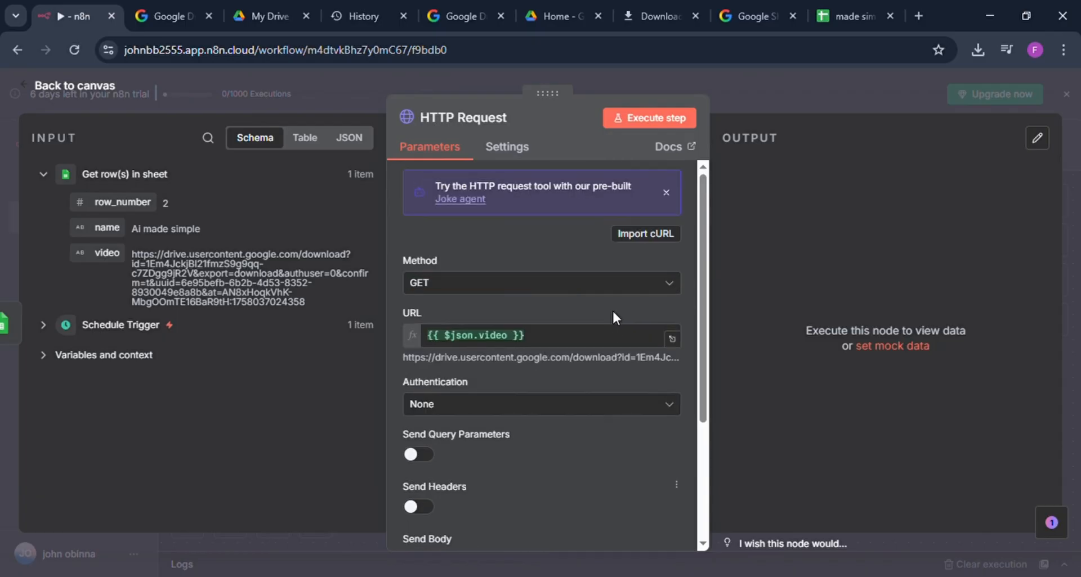
{"action": "left_click", "coordinate": [775, 90]}
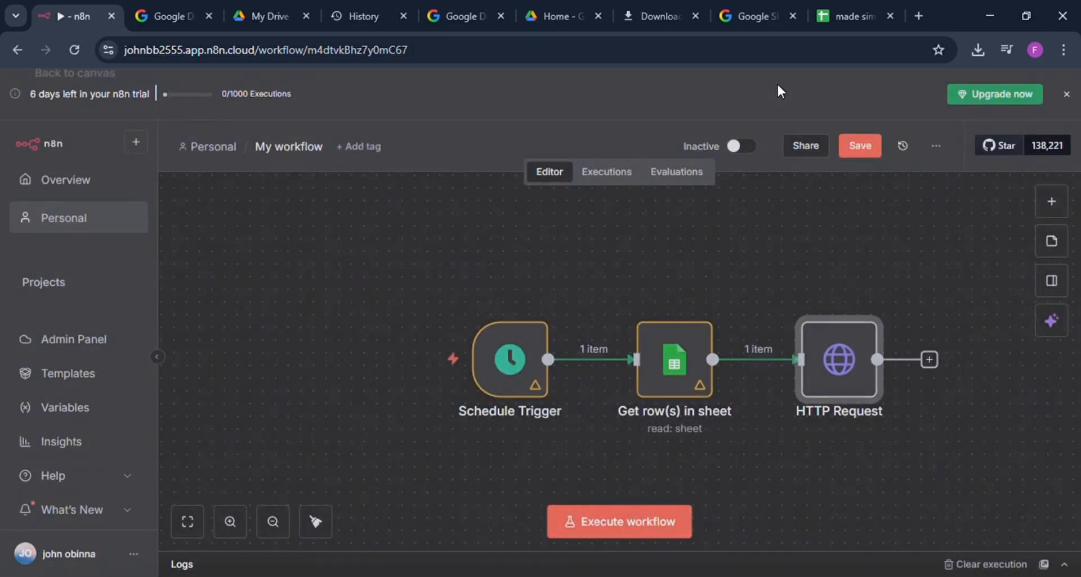
Step: Execute the workflow and preview the video file output by the HTTP Request node
{"action": "left_click", "coordinate": [620, 520]}
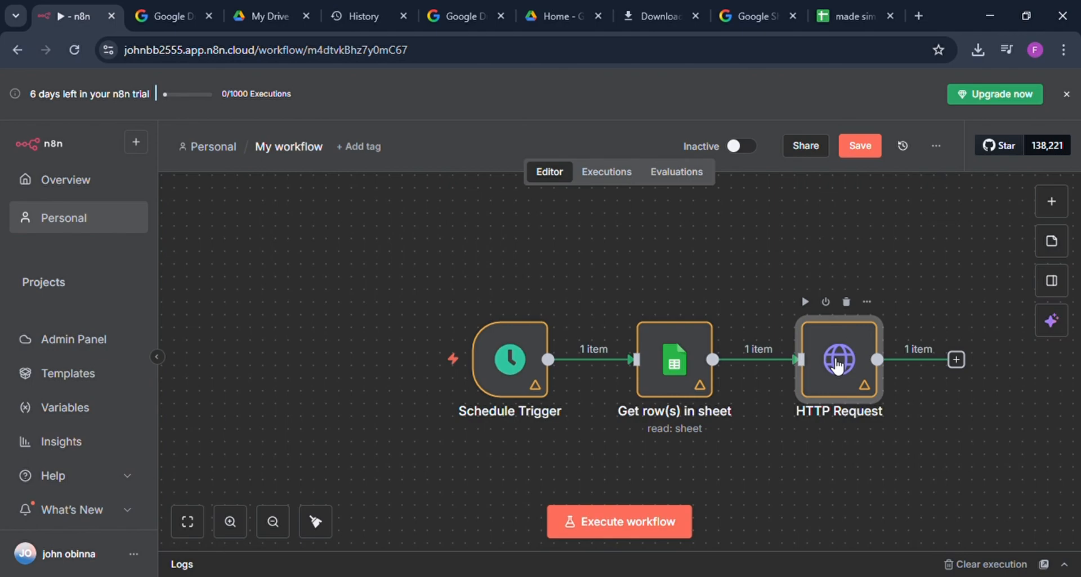
{"action": "double_click", "coordinate": [838, 365]}
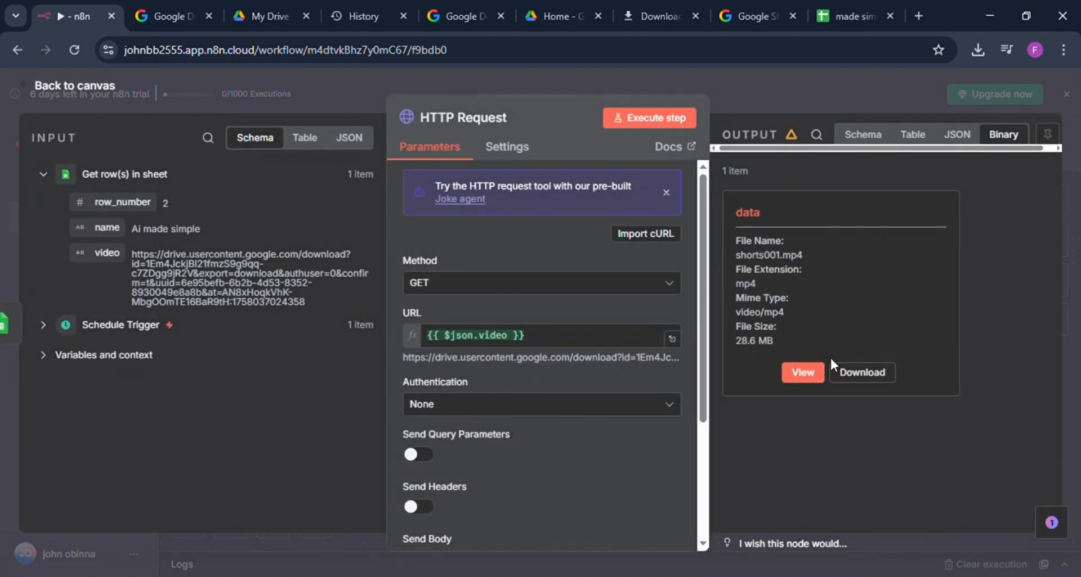
{"action": "left_click", "coordinate": [802, 374]}
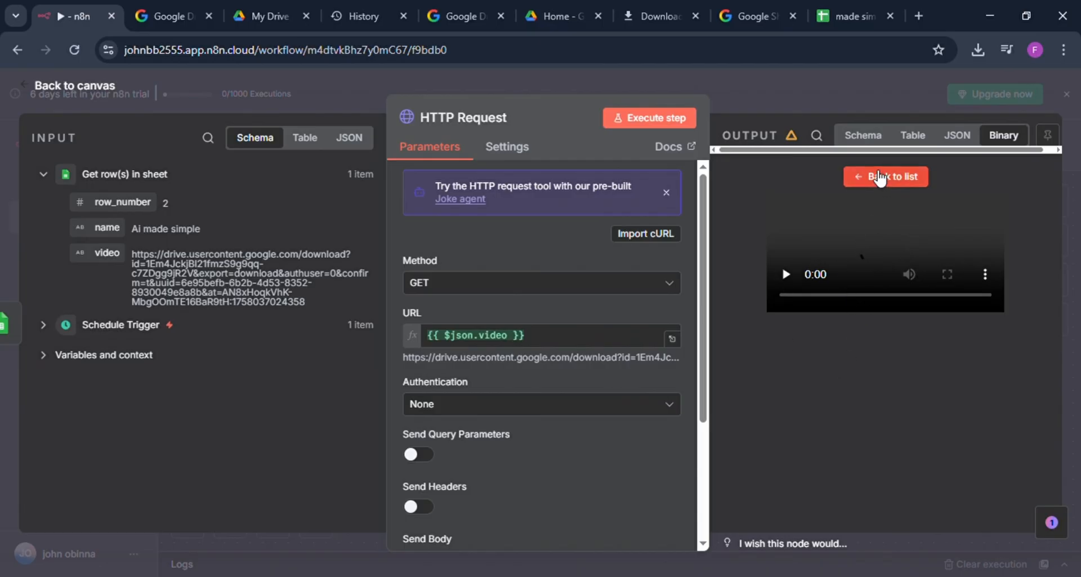
{"action": "left_click", "coordinate": [879, 175]}
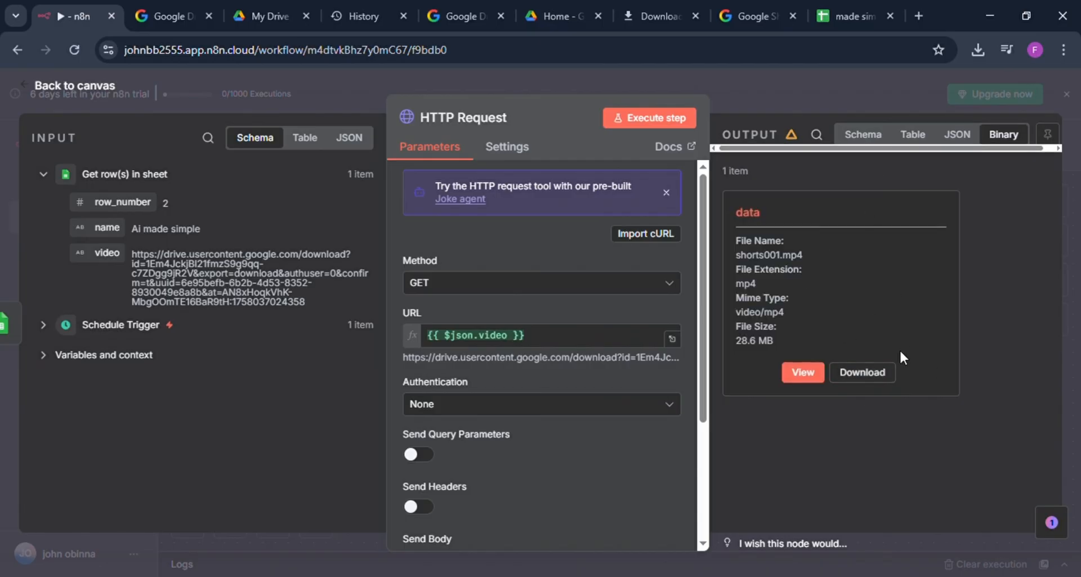
{"action": "left_click", "coordinate": [763, 75]}
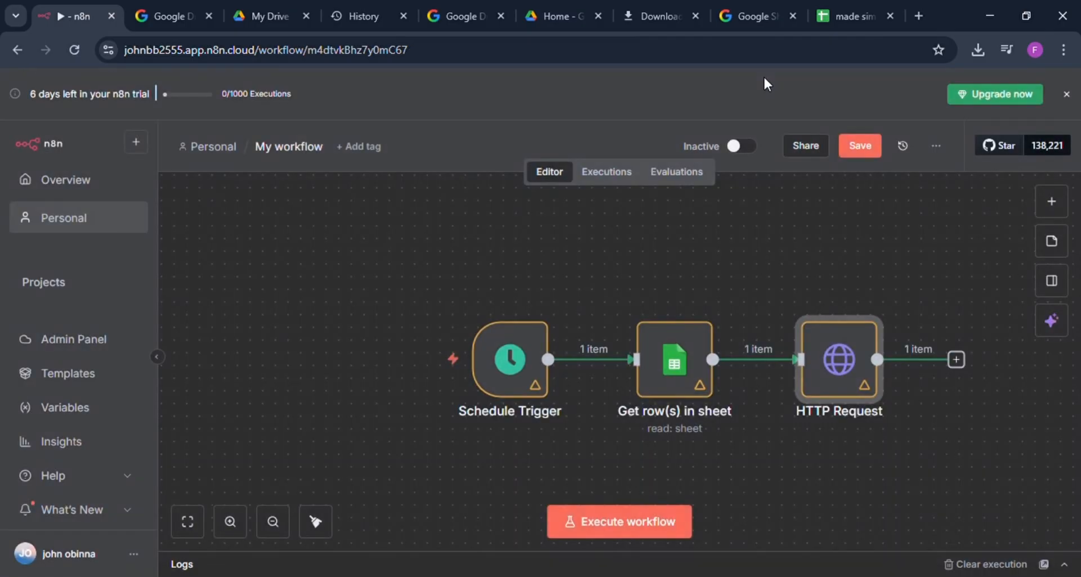
{"action": "left_click", "coordinate": [957, 360]}
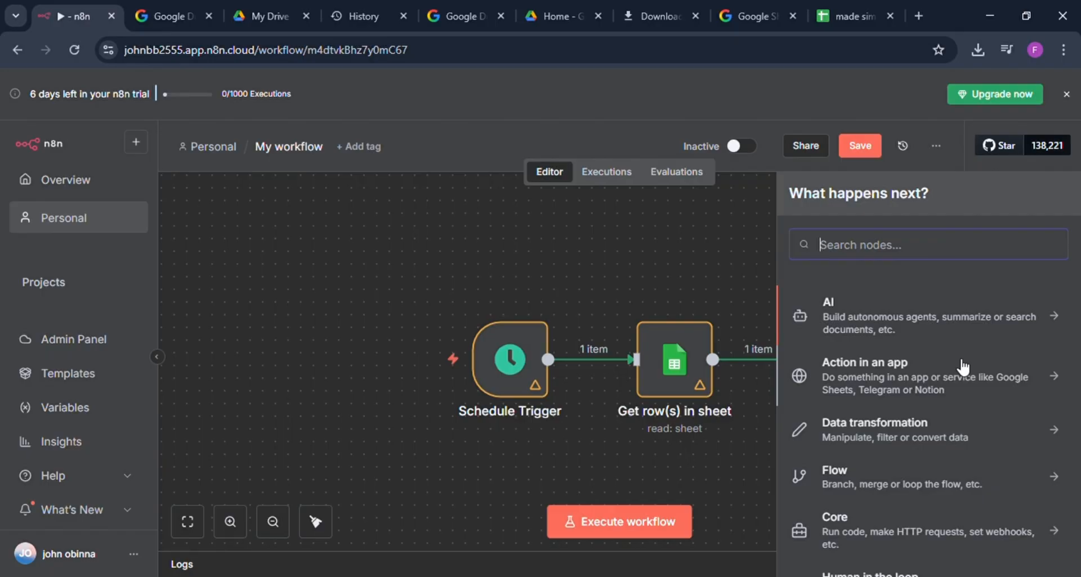
{"action": "left_click", "coordinate": [708, 270]}
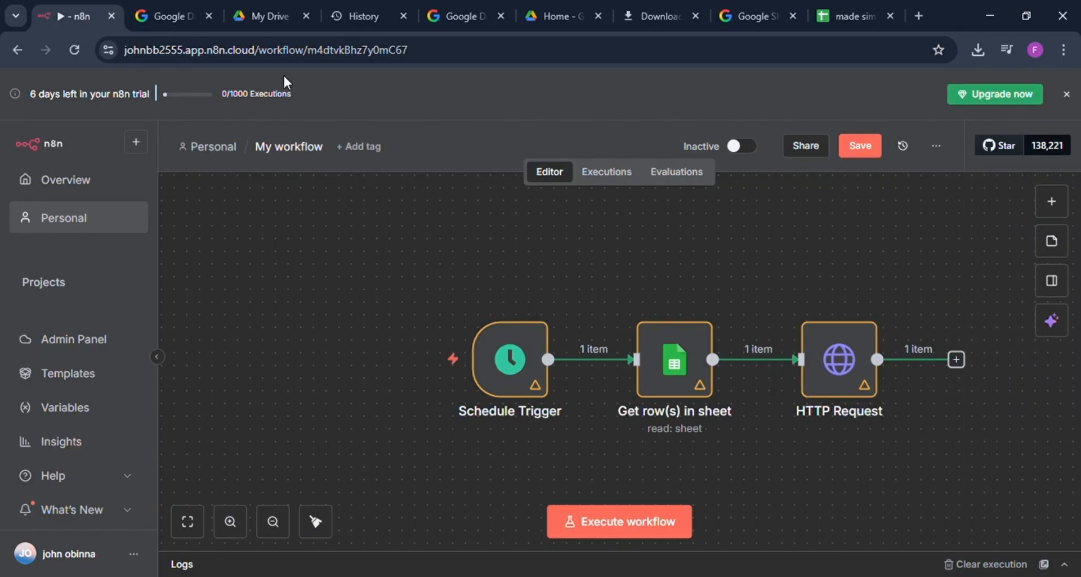
{"action": "mouse_move", "coordinate": [683, 332]}
{"action": "scroll", "coordinate": [681, 331], "scroll_direction": "right", "scroll_amount": 3}
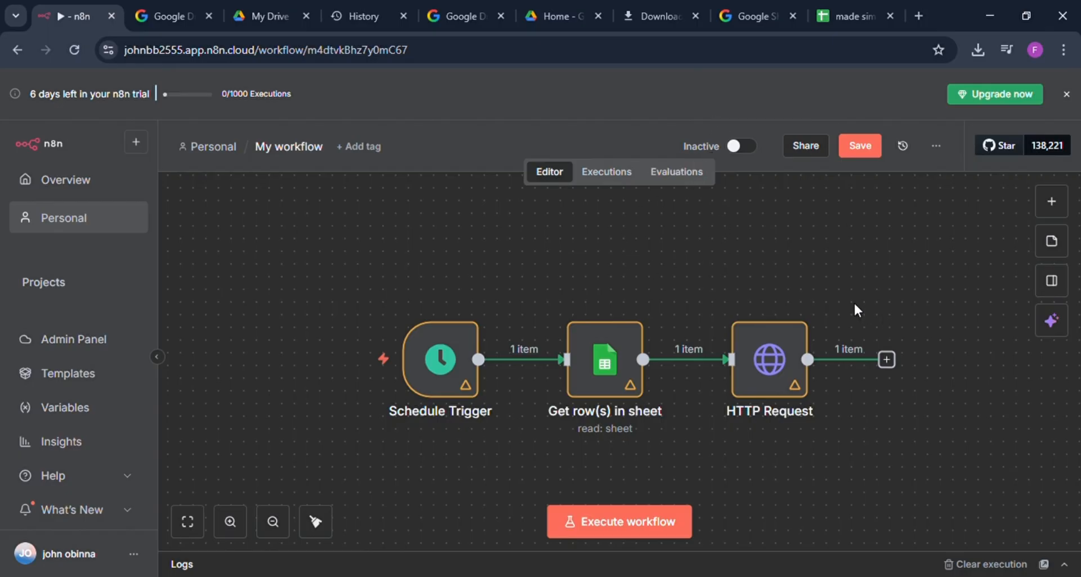
Step: Open a new browser tab
{"action": "scroll", "coordinate": [854, 304], "scroll_direction": "right", "scroll_amount": 3}
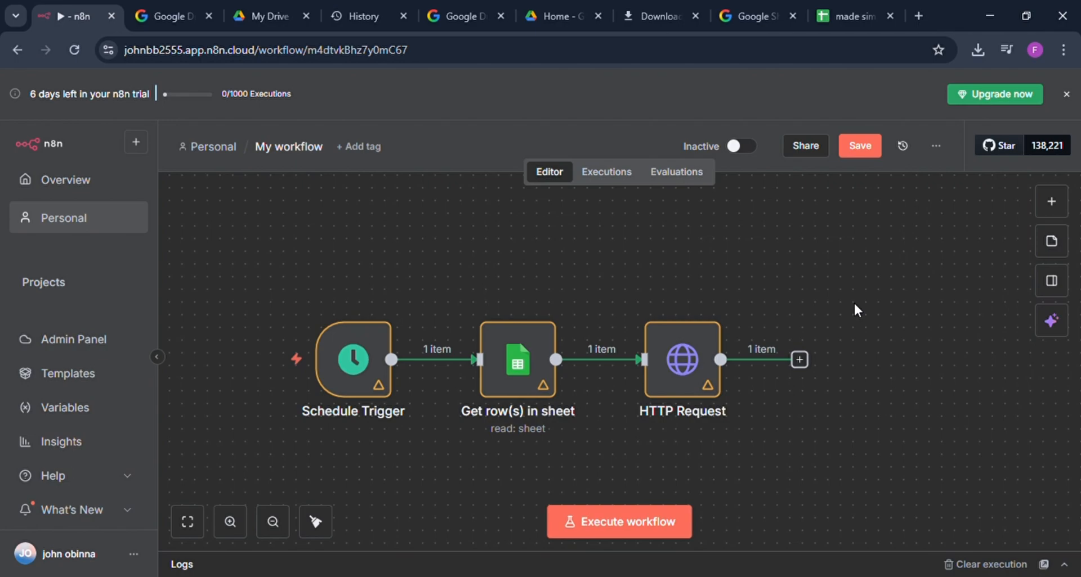
{"action": "left_click", "coordinate": [918, 16]}
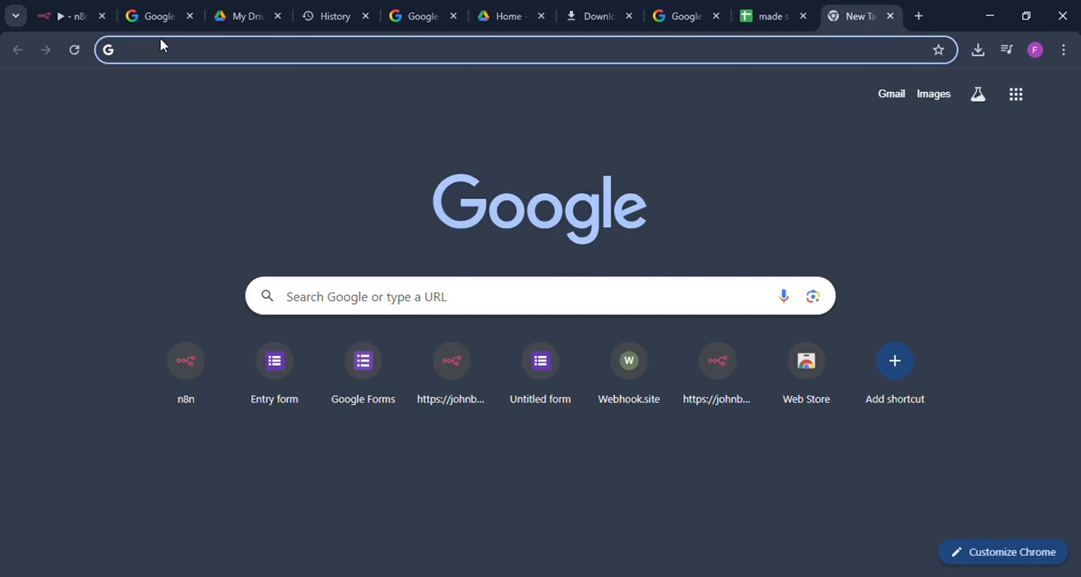
{"action": "type", "text": "po"}
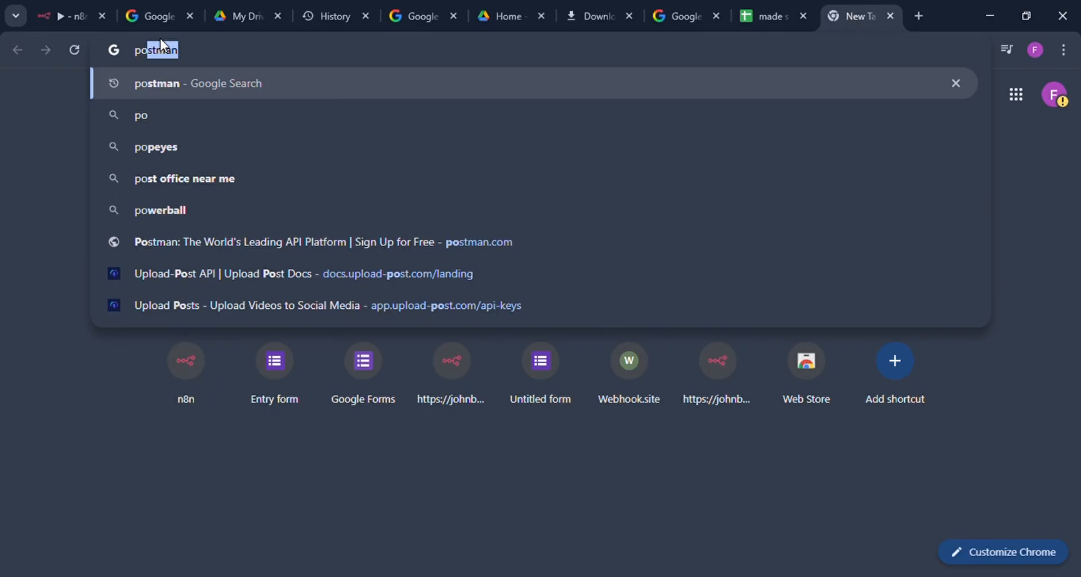
{"action": "type", "text": "s"}
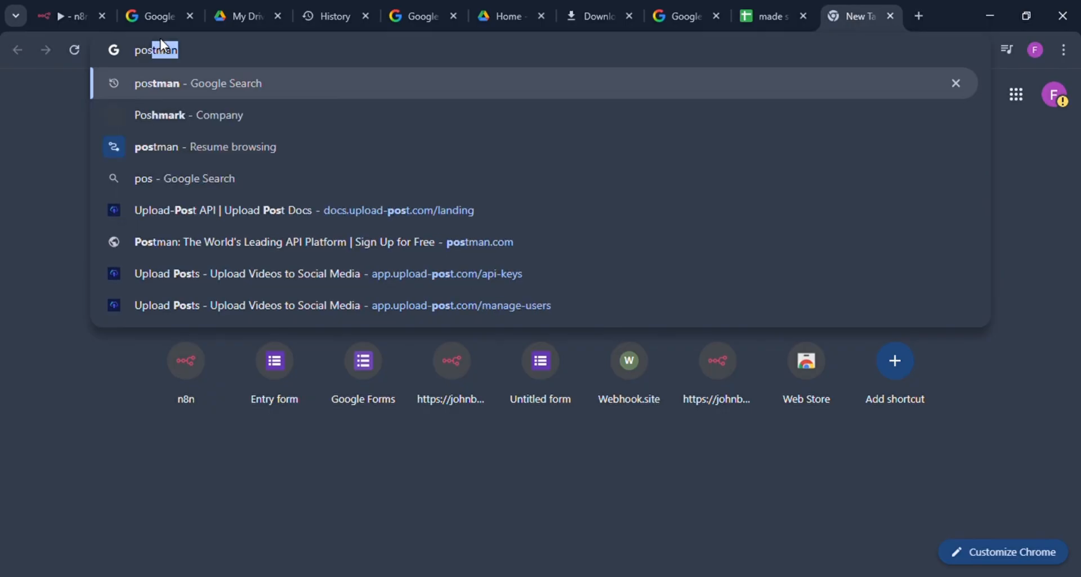
{"action": "type", "text": "t"}
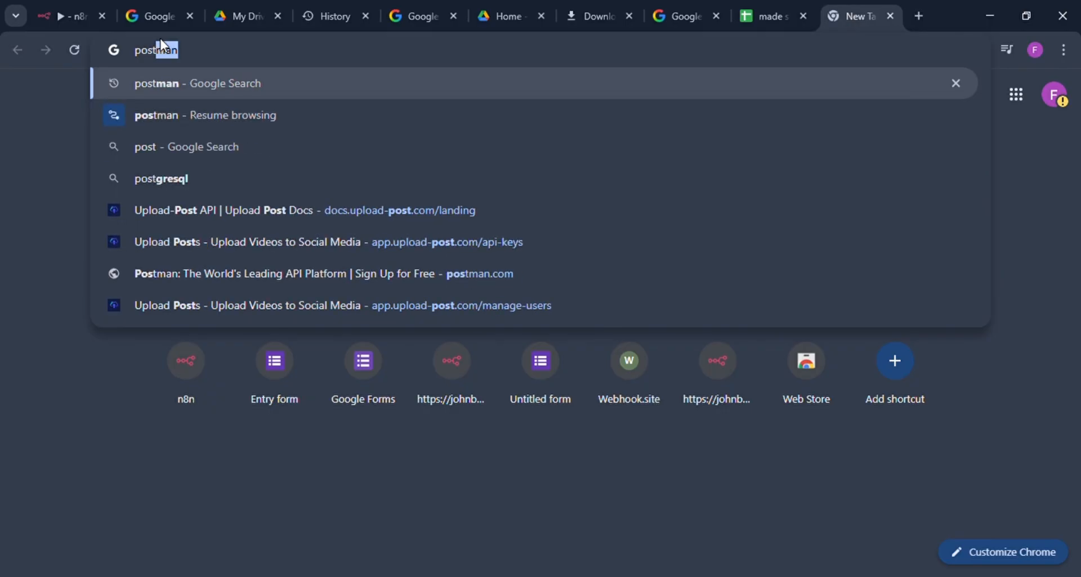
{"action": "type", "text": "."}
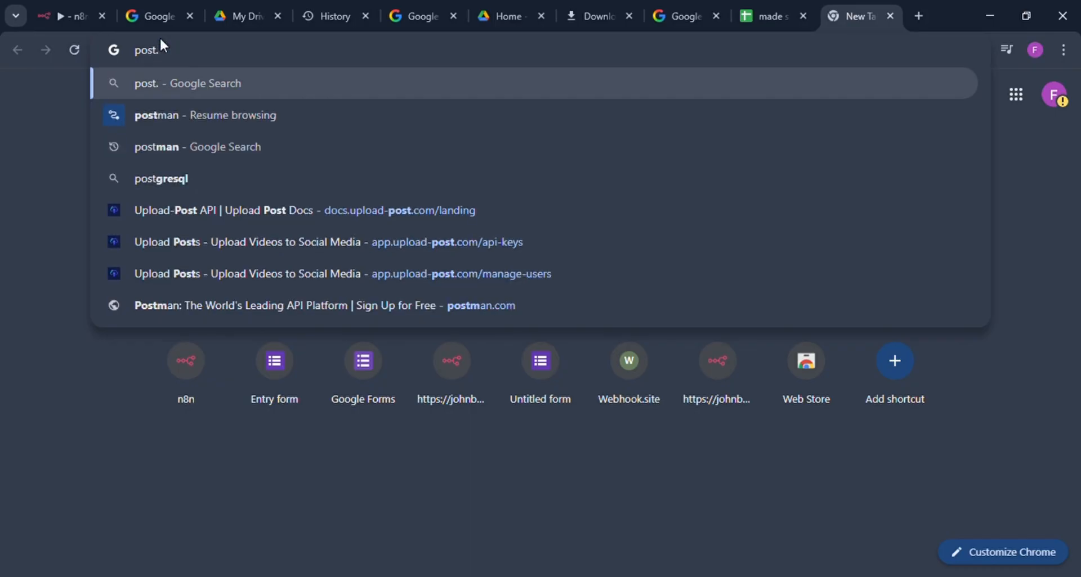
{"action": "type", "text": "up"}
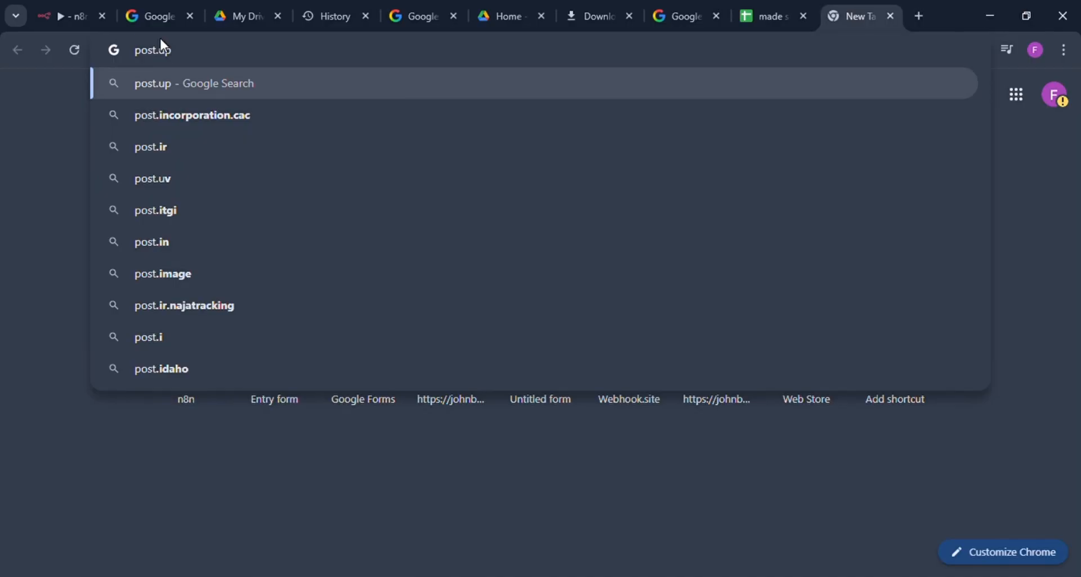
{"action": "key", "text": "BackSpace"}
{"action": "key", "text": "BackSpace"}
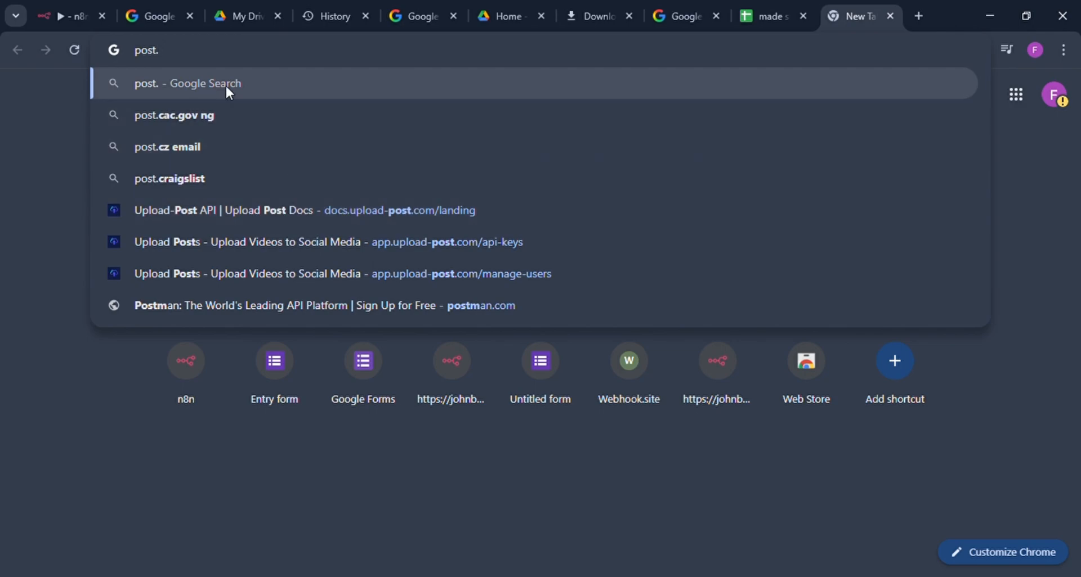
{"action": "key", "text": "BackSpace"}
{"action": "key", "text": "BackSpace"}
{"action": "key", "text": "BackSpace"}
{"action": "key", "text": "BackSpace"}
{"action": "key", "text": "BackSpace"}
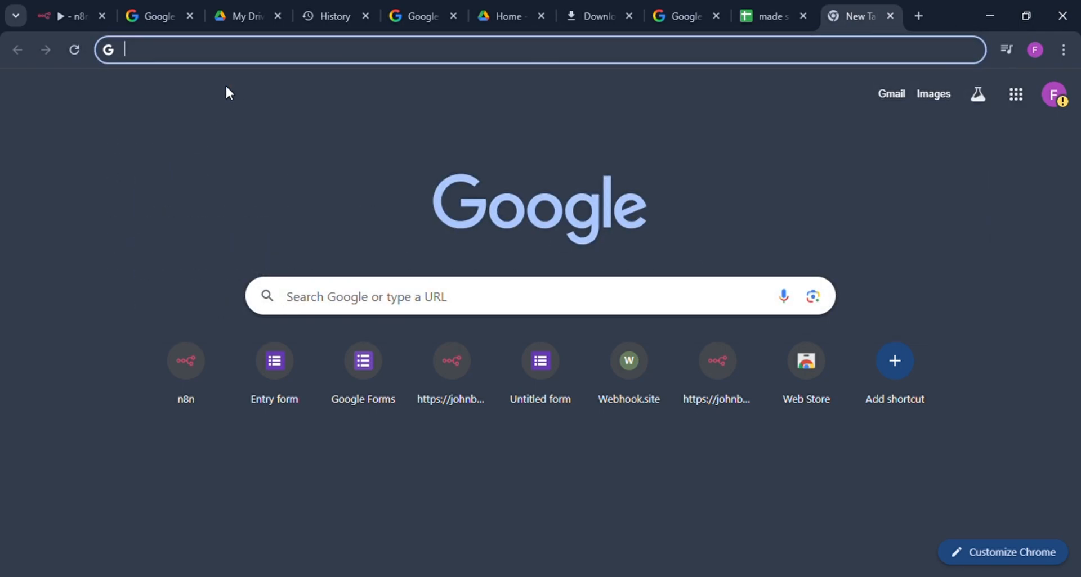
{"action": "type", "text": "uplo"}
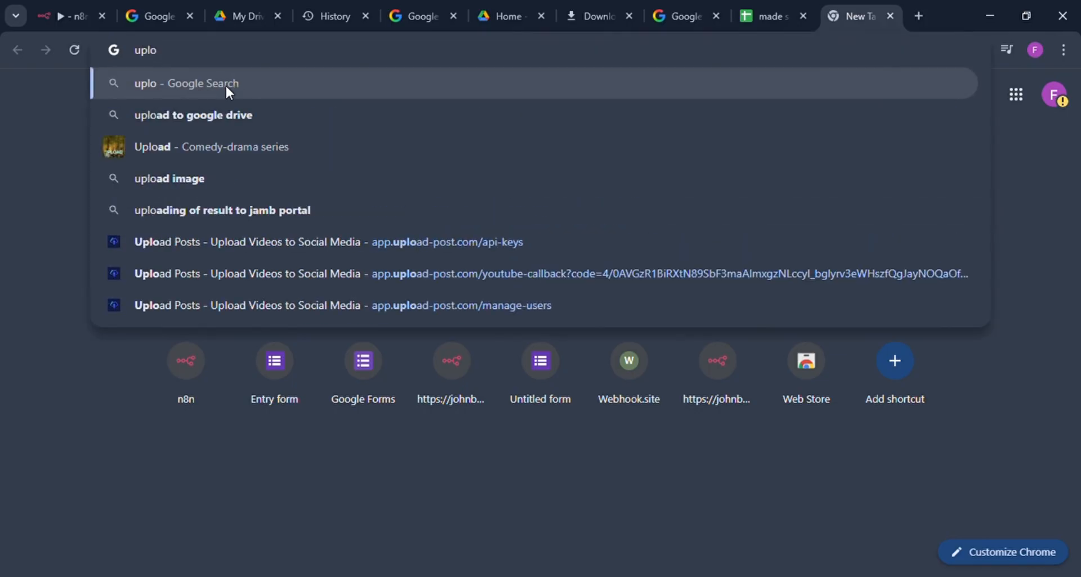
{"action": "key", "text": "BackSpace"}
{"action": "key", "text": "BackSpace"}
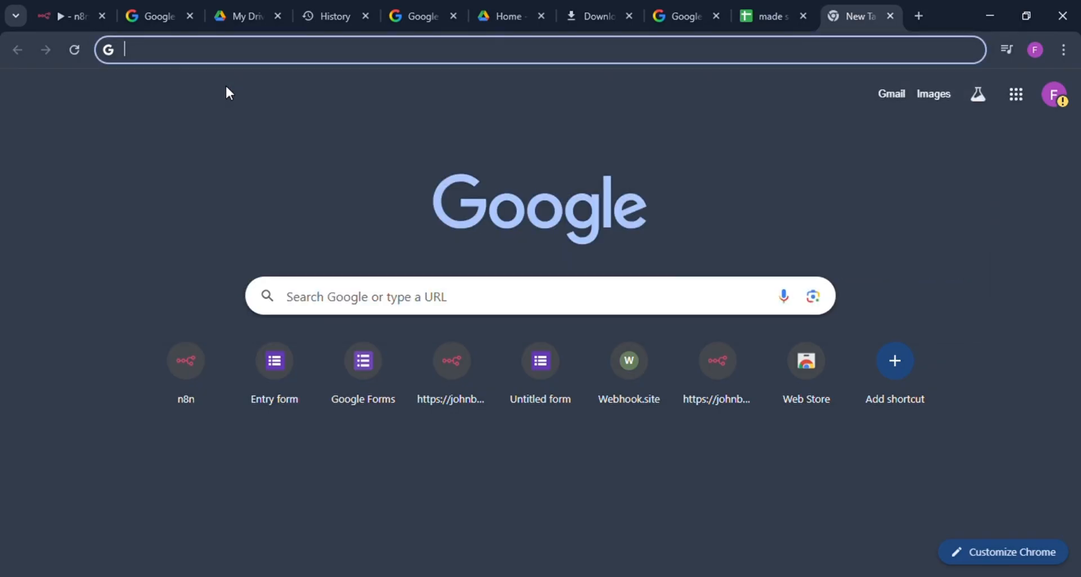
Step: Search Google for app.upload-post and open the Upload Posts - Upload Videos to Social Media site
{"action": "type", "text": "app"}
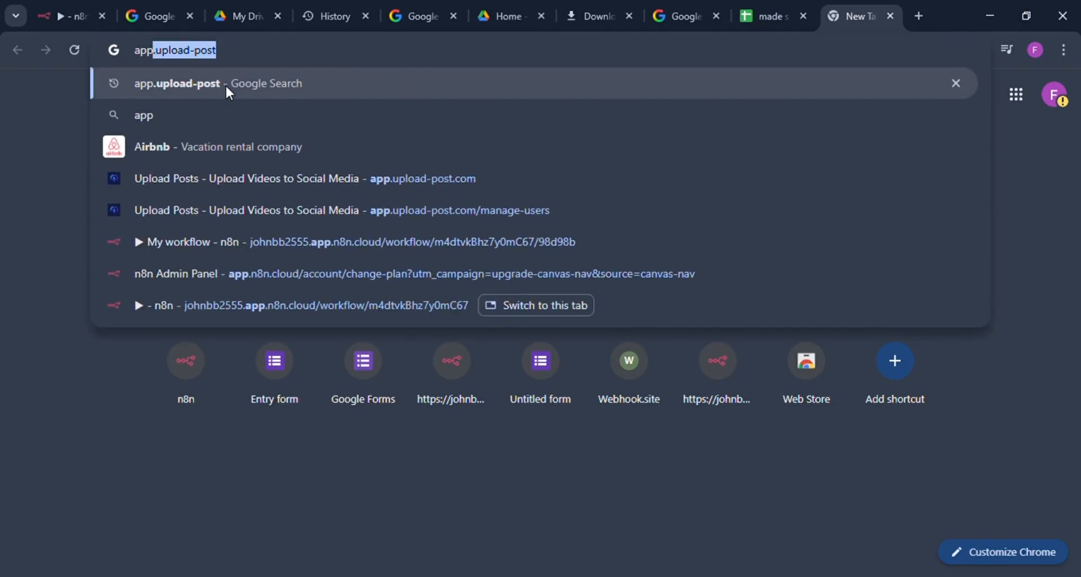
{"action": "type", "text": "."}
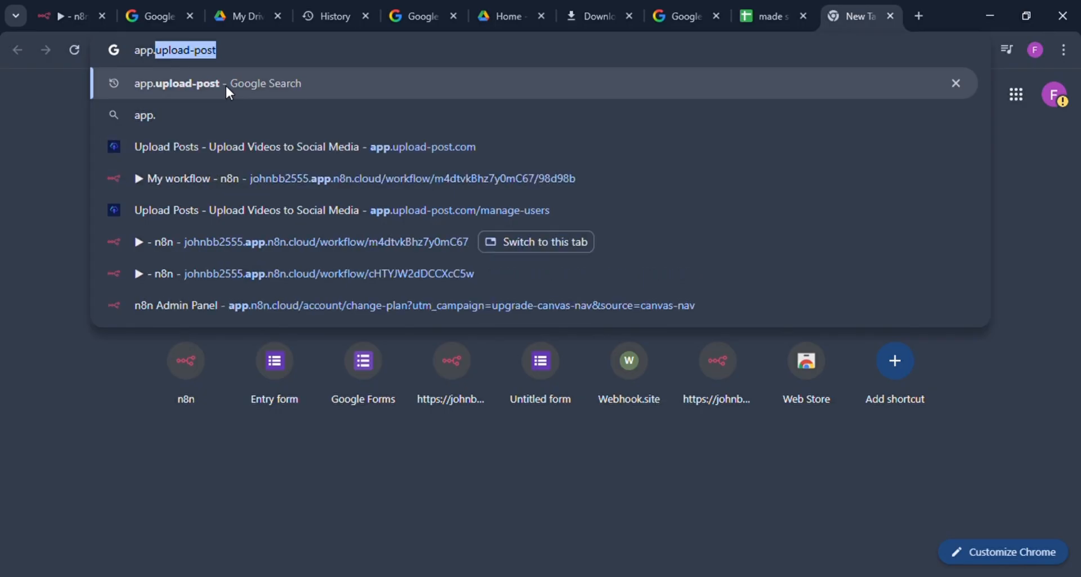
{"action": "left_click", "coordinate": [230, 63]}
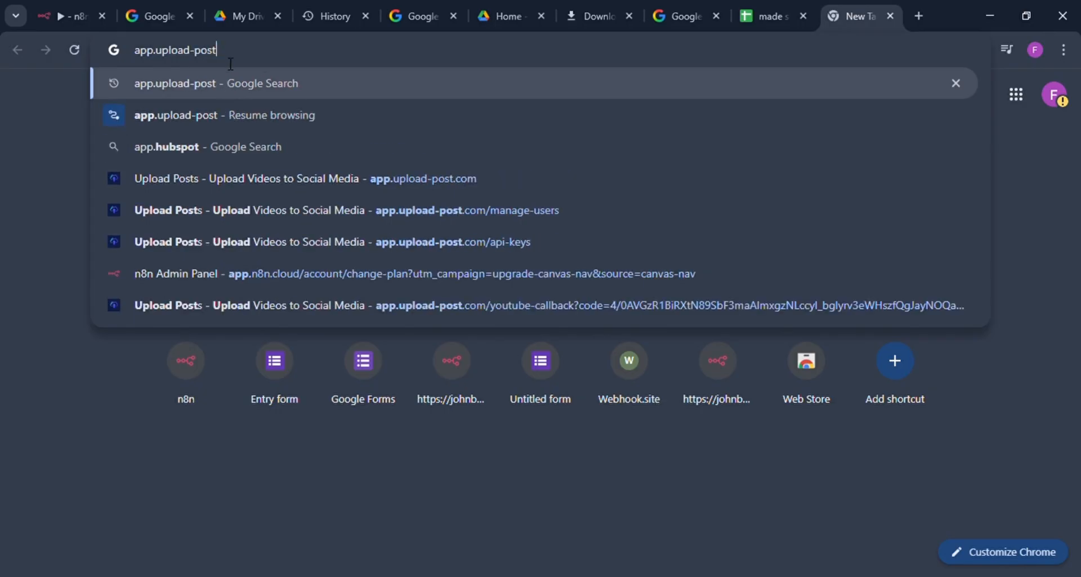
{"action": "left_click", "coordinate": [190, 90]}
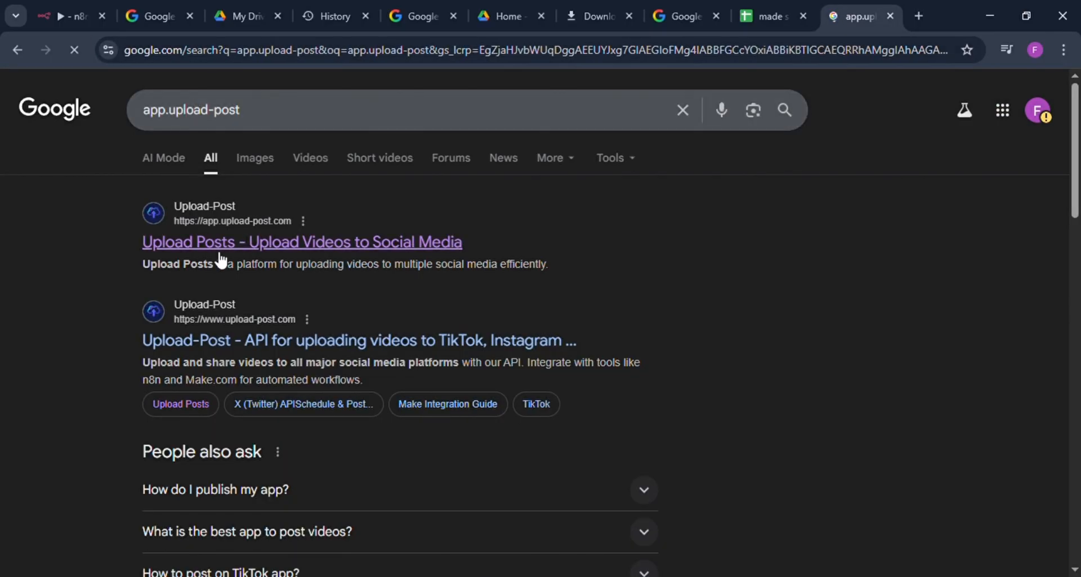
{"action": "left_click", "coordinate": [179, 248]}
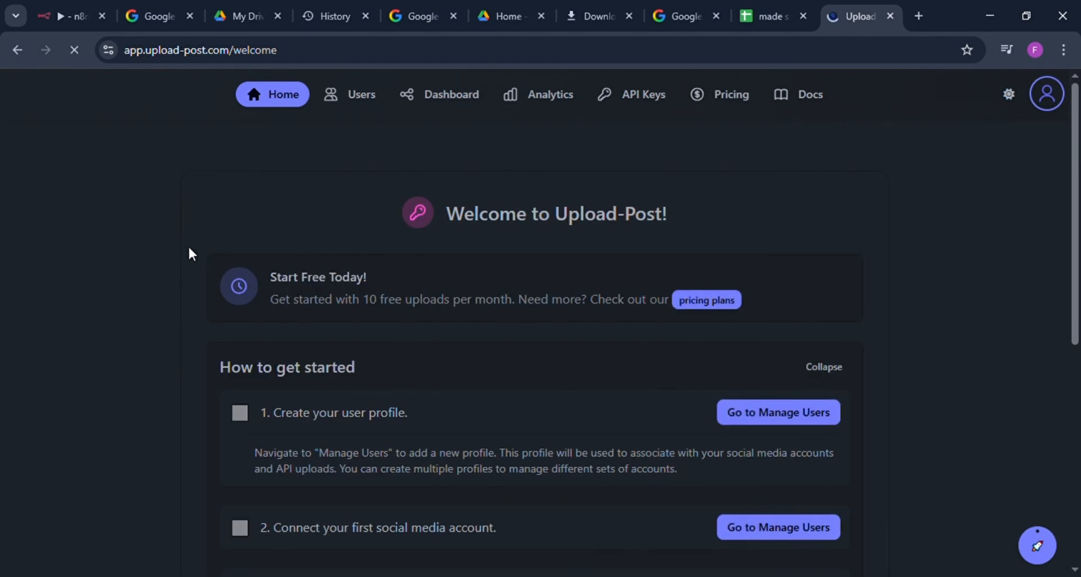
Step: Go to Upload-Post's user management page and review the registered profile's social accounts
{"action": "scroll", "coordinate": [246, 234], "scroll_direction": "down", "scroll_amount": 4}
{"action": "scroll", "coordinate": [246, 234], "scroll_direction": "up", "scroll_amount": 4}
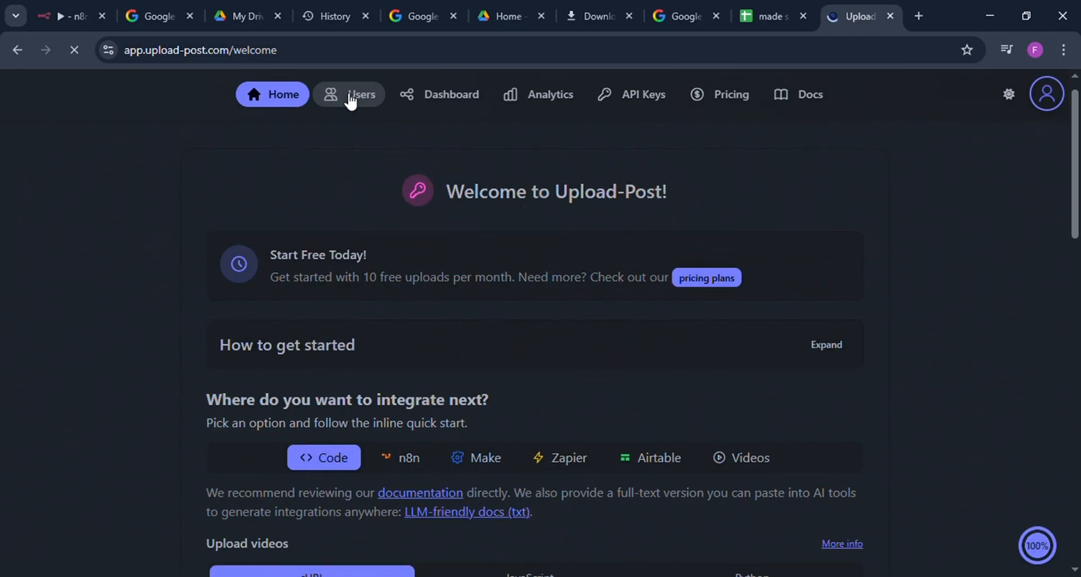
{"action": "left_click", "coordinate": [349, 97]}
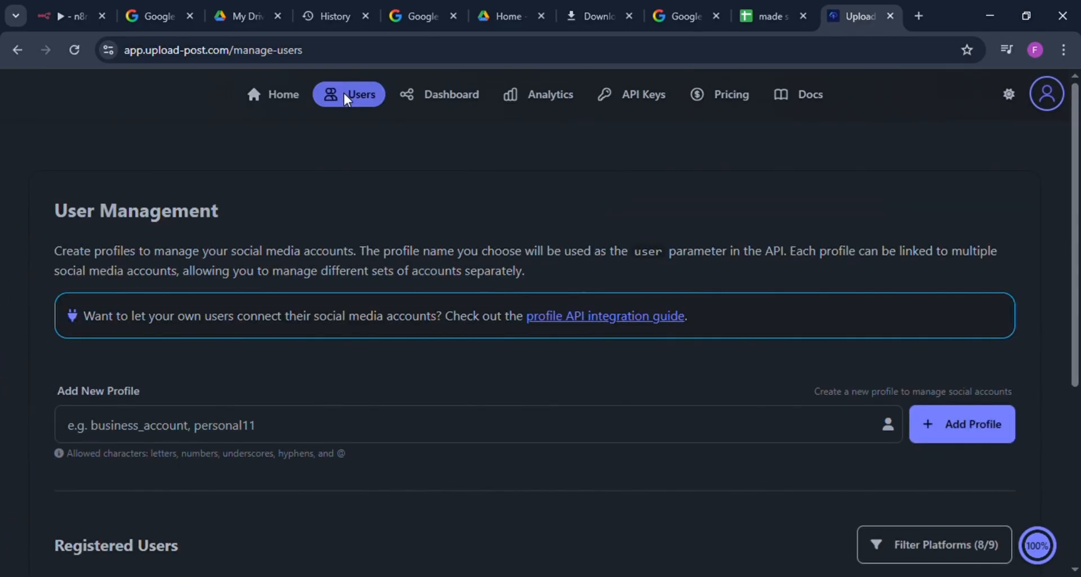
{"action": "scroll", "coordinate": [200, 285], "scroll_direction": "down", "scroll_amount": 3}
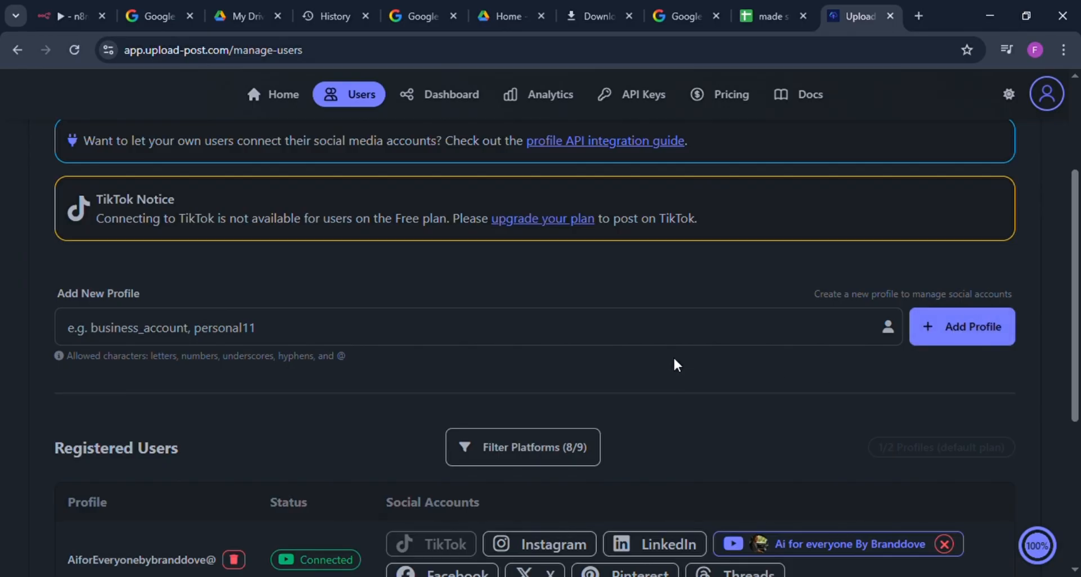
{"action": "scroll", "coordinate": [674, 360], "scroll_direction": "down", "scroll_amount": 5}
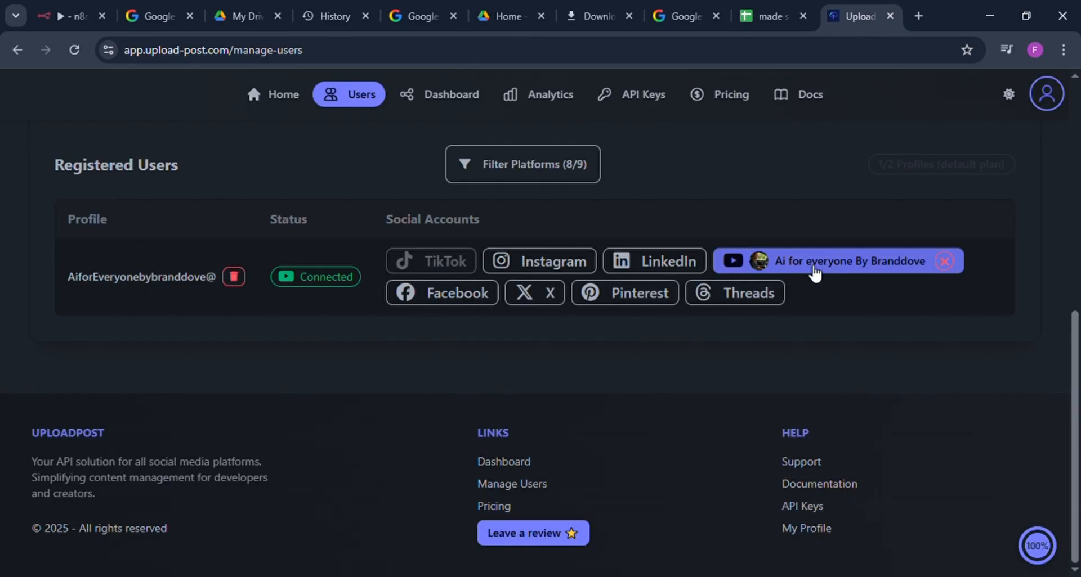
Step: Disconnect the YouTube account from the registered profile and confirm the disconnection
{"action": "left_click", "coordinate": [945, 261]}
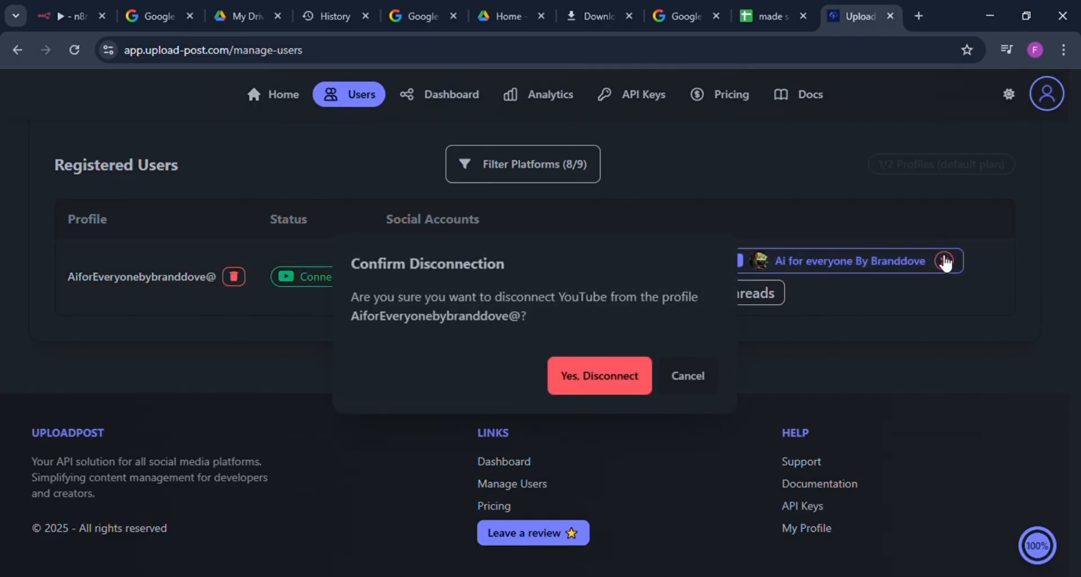
{"action": "left_click", "coordinate": [622, 392]}
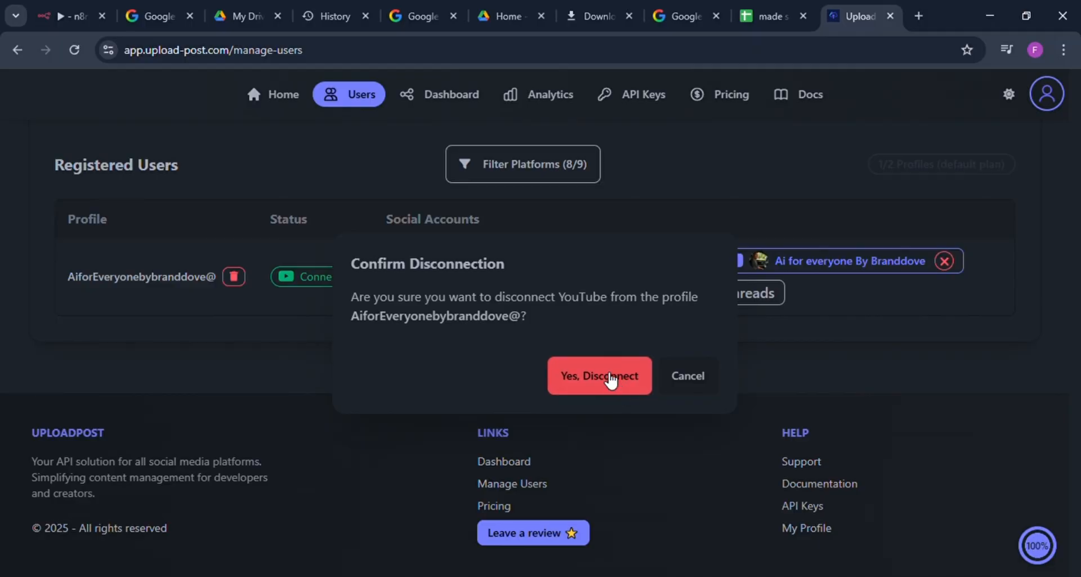
{"action": "left_click", "coordinate": [610, 381]}
{"action": "left_click", "coordinate": [588, 375]}
{"action": "left_click", "coordinate": [594, 380]}
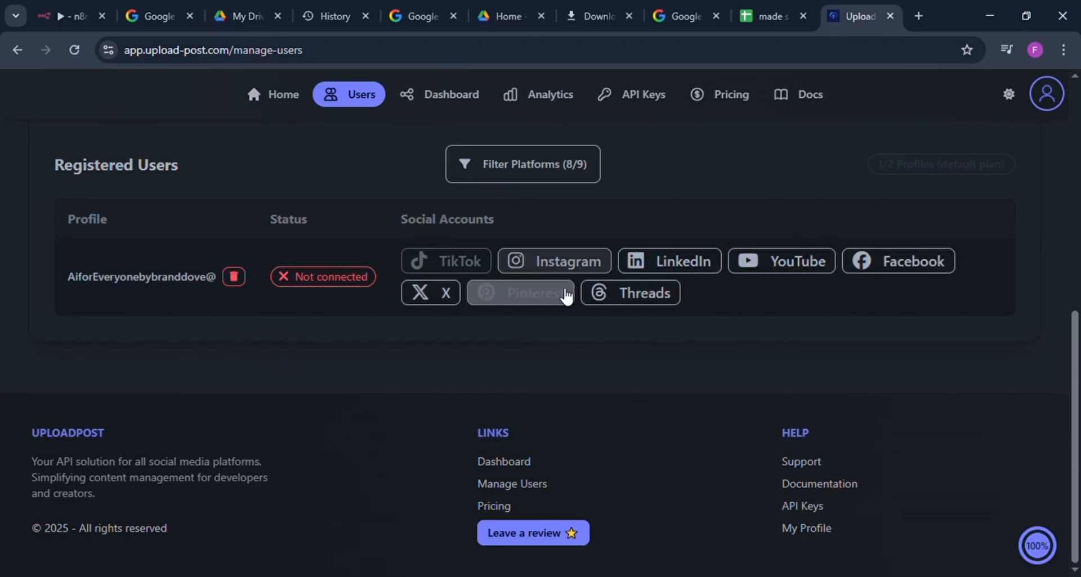
Step: Connect YouTube to the registered profile by choosing the channel owner's Google account and granting Upload-post.com access
{"action": "left_click", "coordinate": [757, 263]}
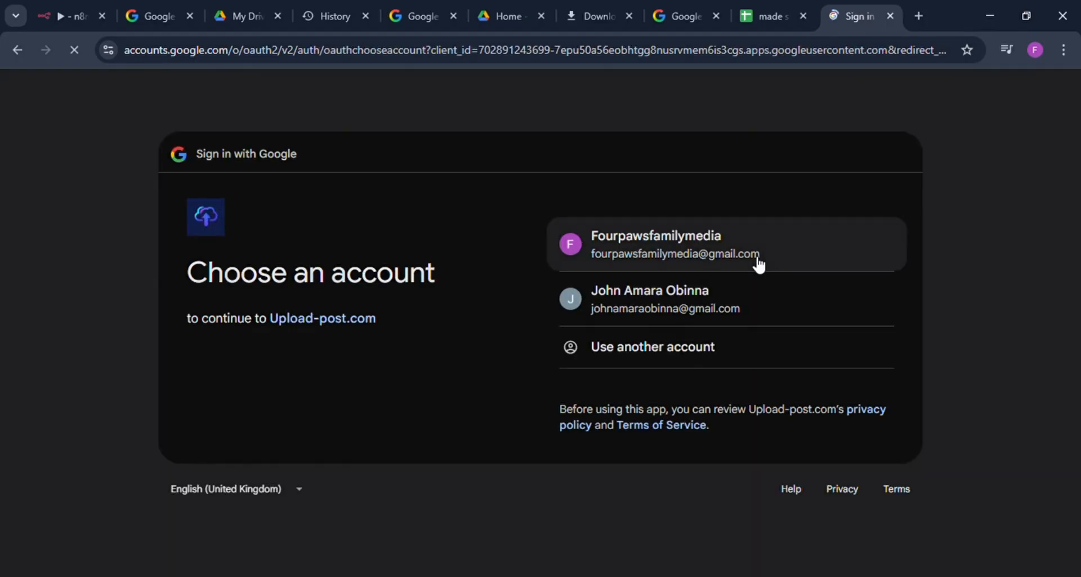
{"action": "left_click", "coordinate": [687, 298]}
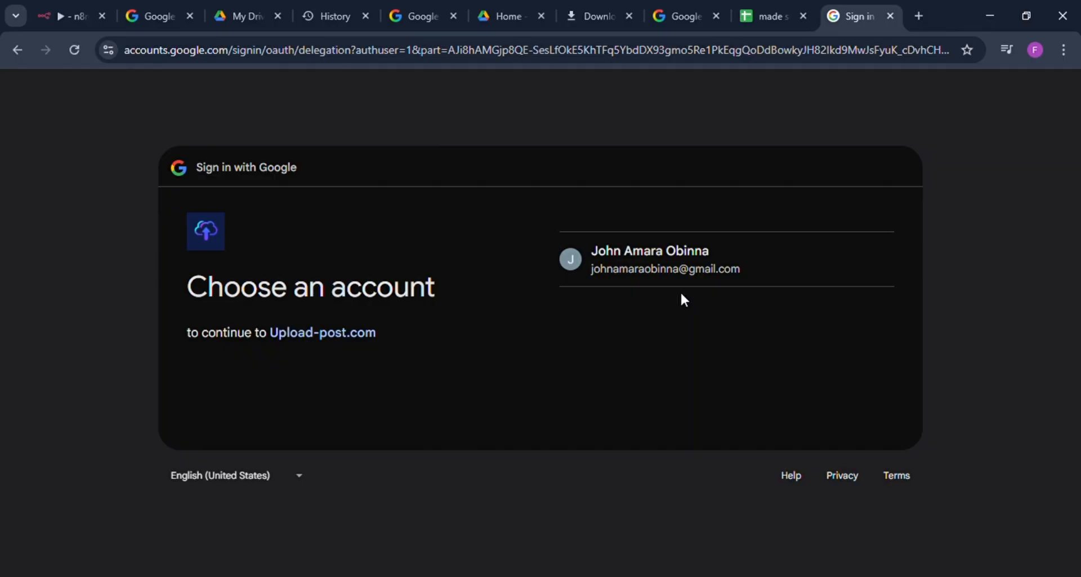
{"action": "left_click", "coordinate": [665, 251]}
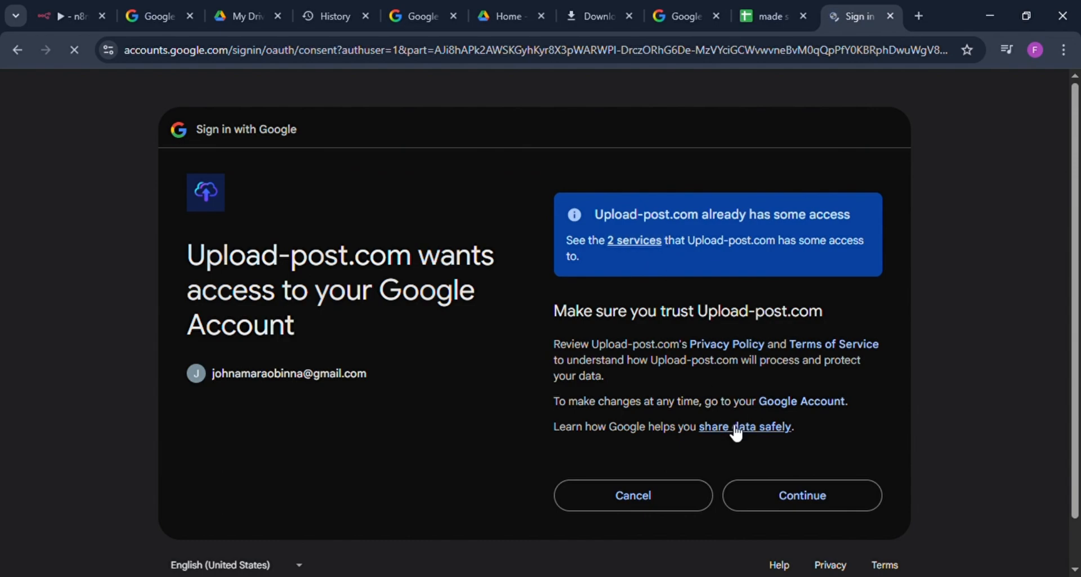
{"action": "left_click", "coordinate": [798, 497]}
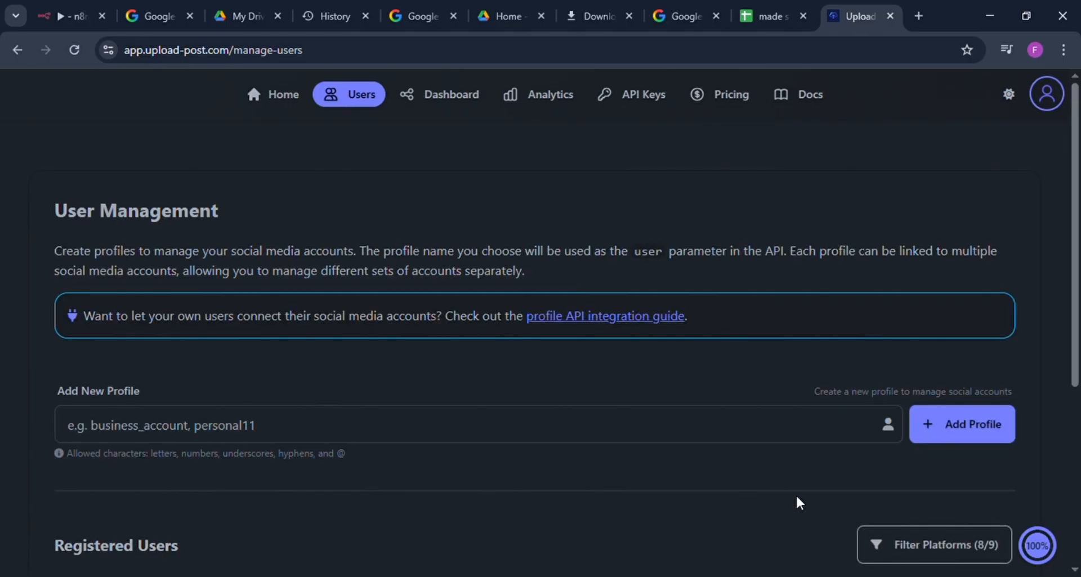
{"action": "scroll", "coordinate": [588, 471], "scroll_direction": "down", "scroll_amount": 4}
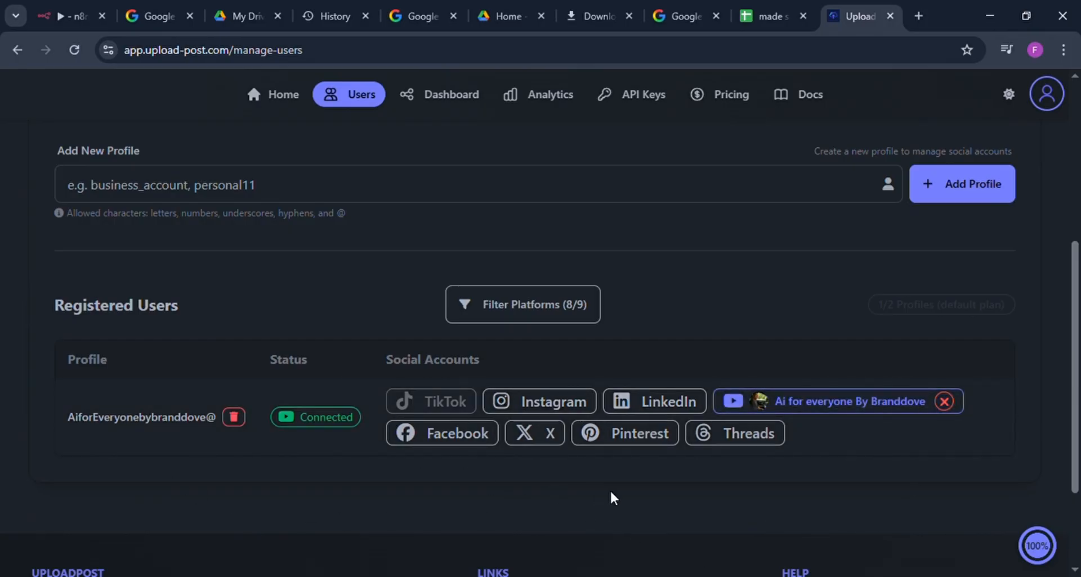
{"action": "scroll", "coordinate": [612, 467], "scroll_direction": "up", "scroll_amount": 2}
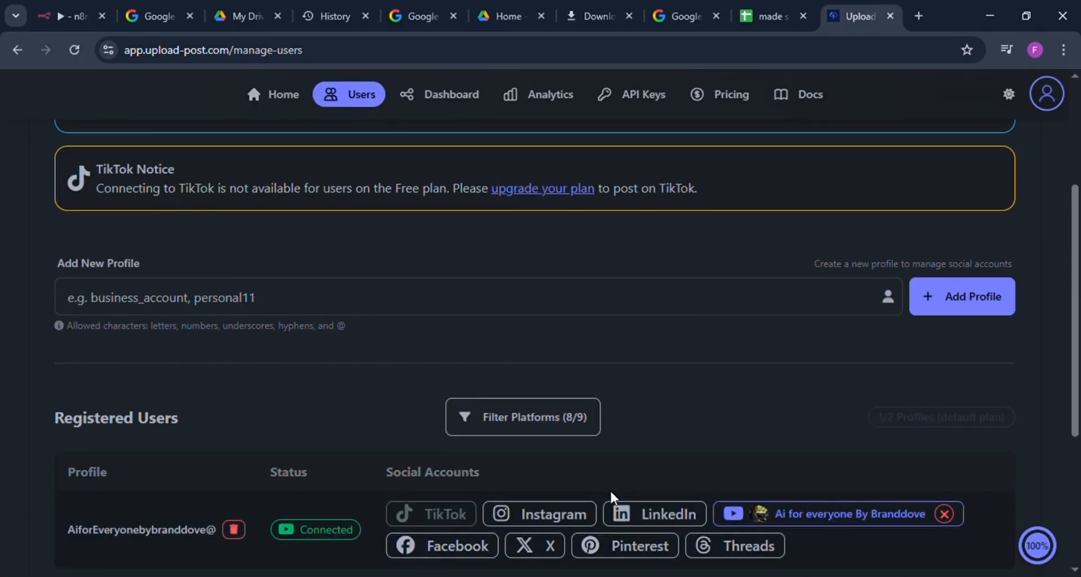
Step: Delete the existing Upload-Post API key and generate a new one
{"action": "left_click", "coordinate": [625, 99]}
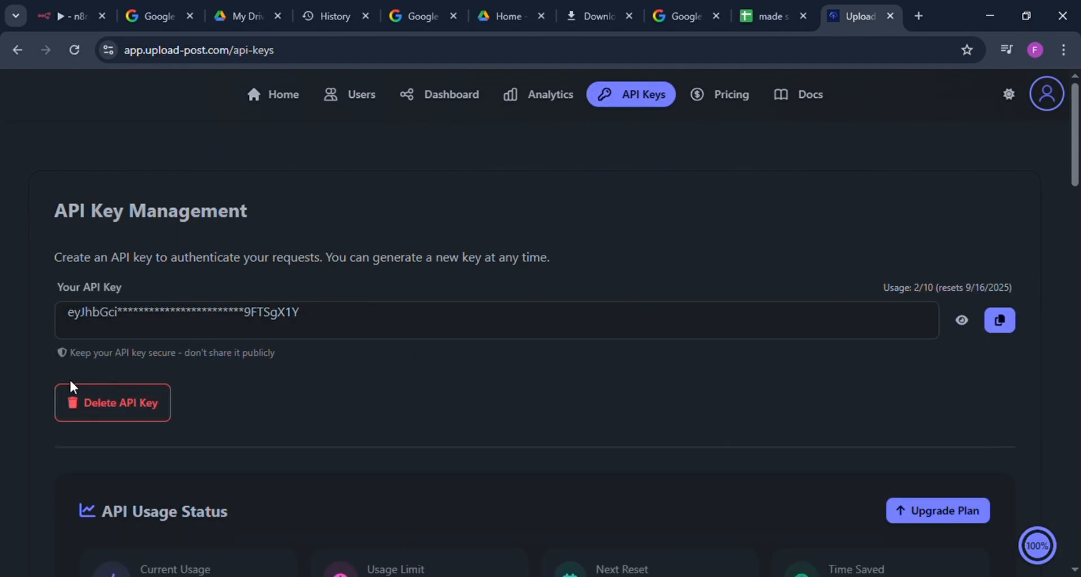
{"action": "left_click", "coordinate": [88, 402]}
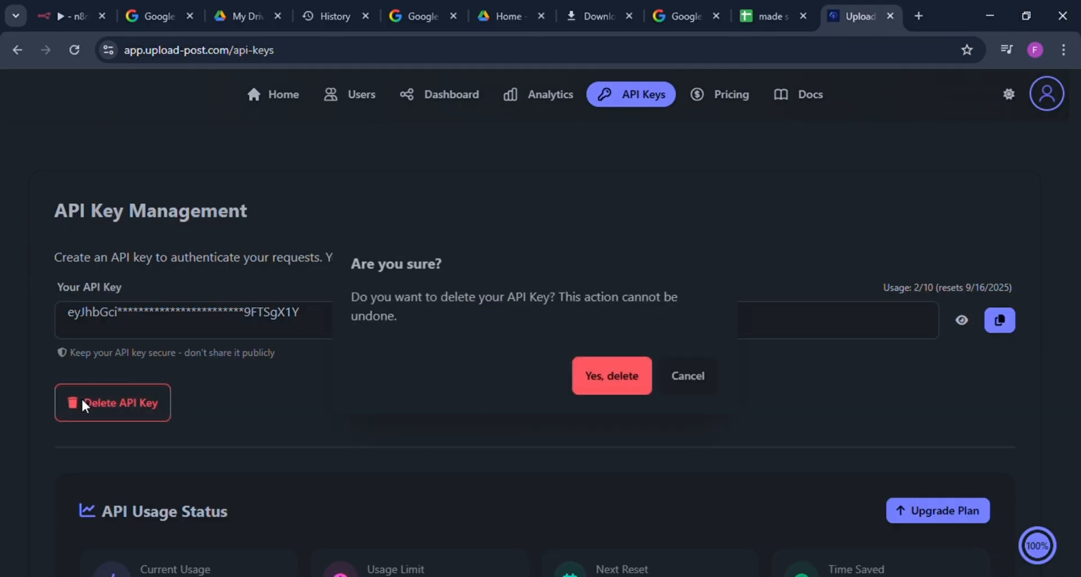
{"action": "left_click", "coordinate": [605, 376]}
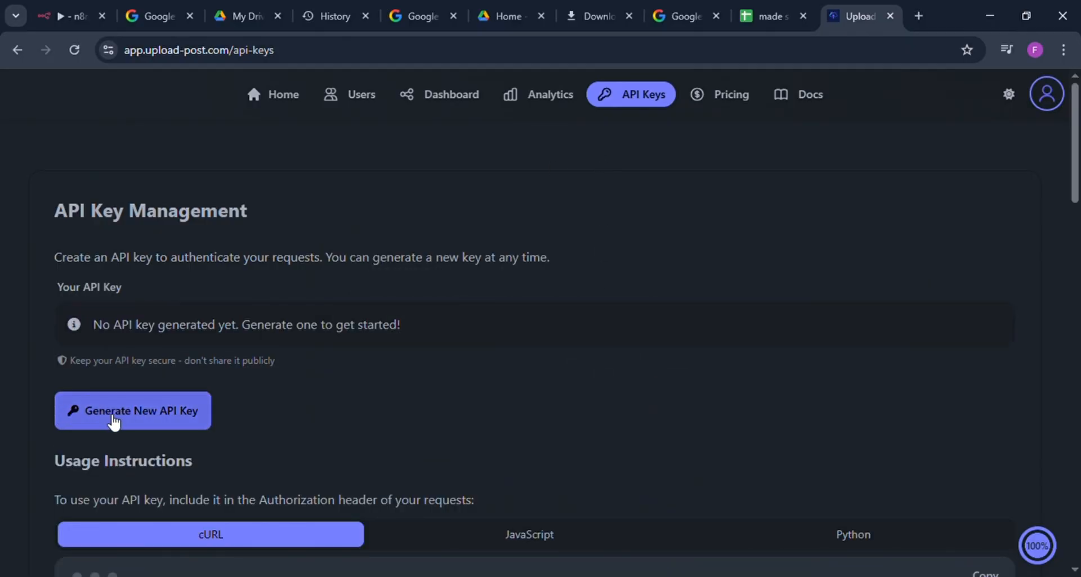
{"action": "left_click", "coordinate": [156, 415]}
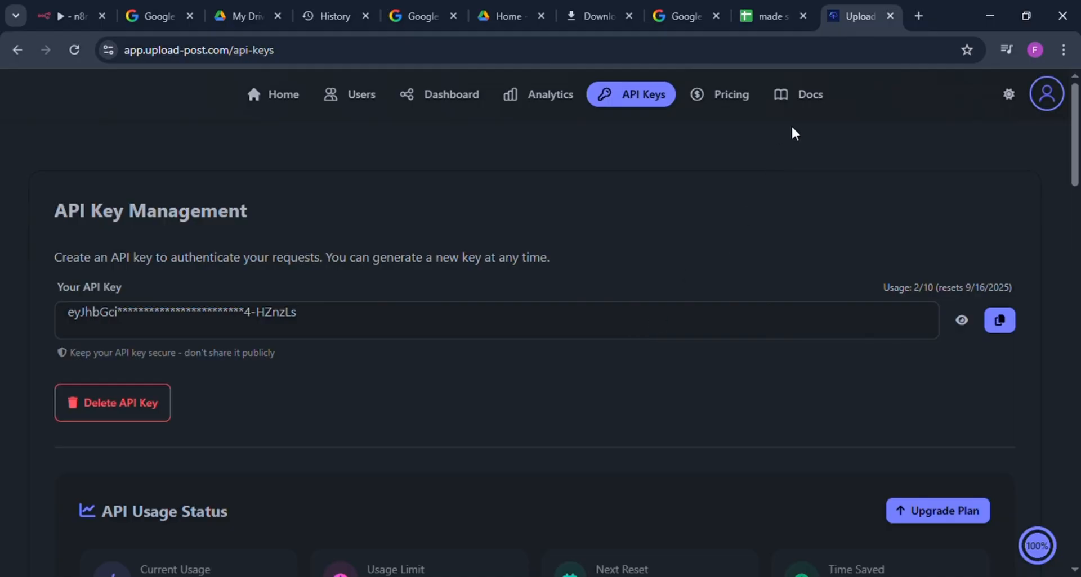
Step: Open the Upload-Post API documentation and look through its landing page to the Key Features section
{"action": "left_click", "coordinate": [811, 96]}
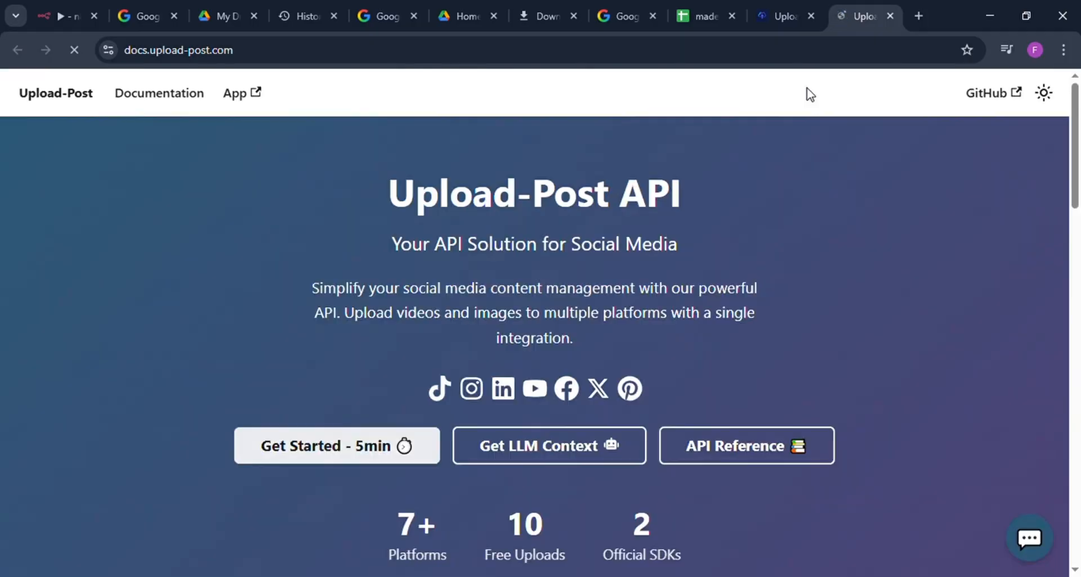
{"action": "left_click", "coordinate": [204, 102]}
{"action": "scroll", "coordinate": [338, 242], "scroll_direction": "down", "scroll_amount": 5}
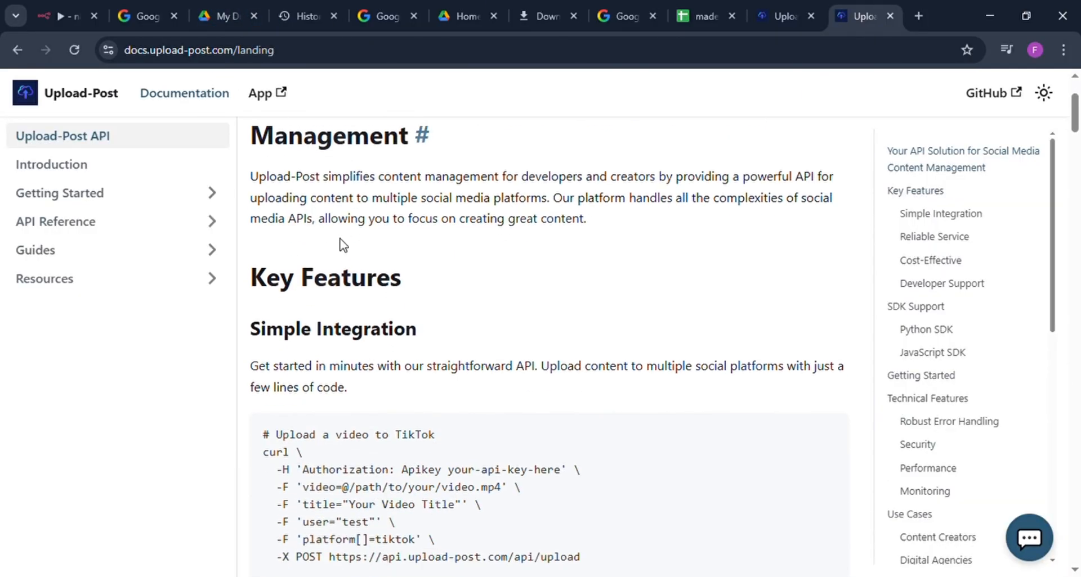
Step: Copy the TikTok video upload cURL example from the documentation and add a second HTTP Request node at the end of the n8n workflow
{"action": "scroll", "coordinate": [347, 246], "scroll_direction": "down", "scroll_amount": 1}
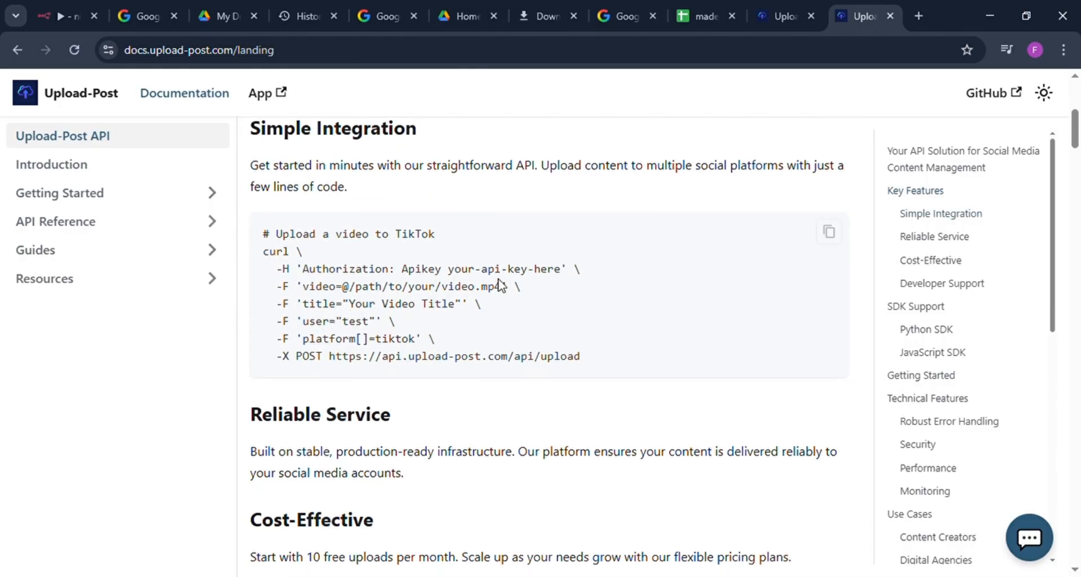
{"action": "left_click", "coordinate": [830, 234]}
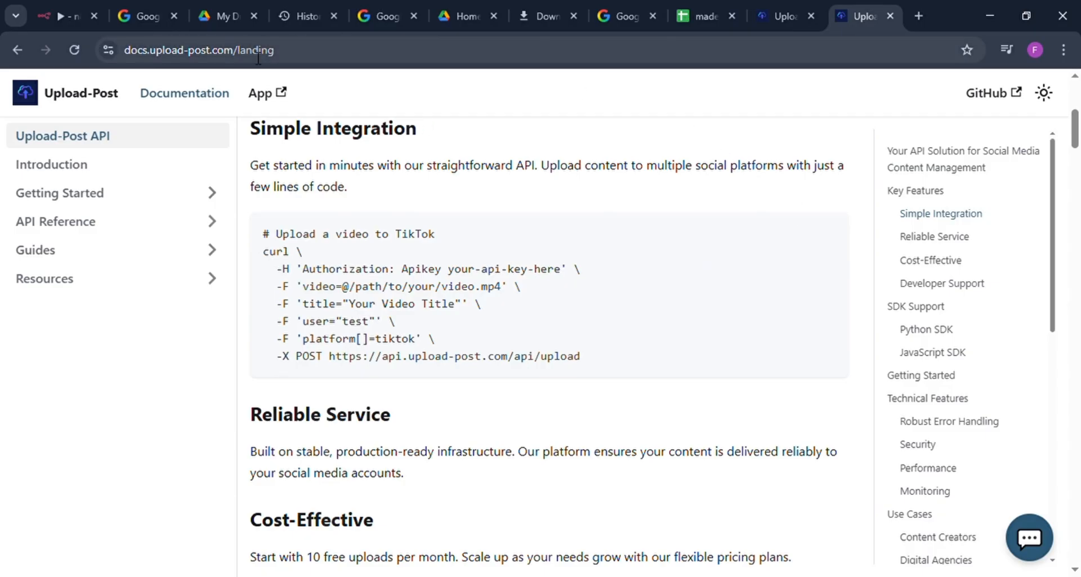
{"action": "left_click", "coordinate": [54, 17]}
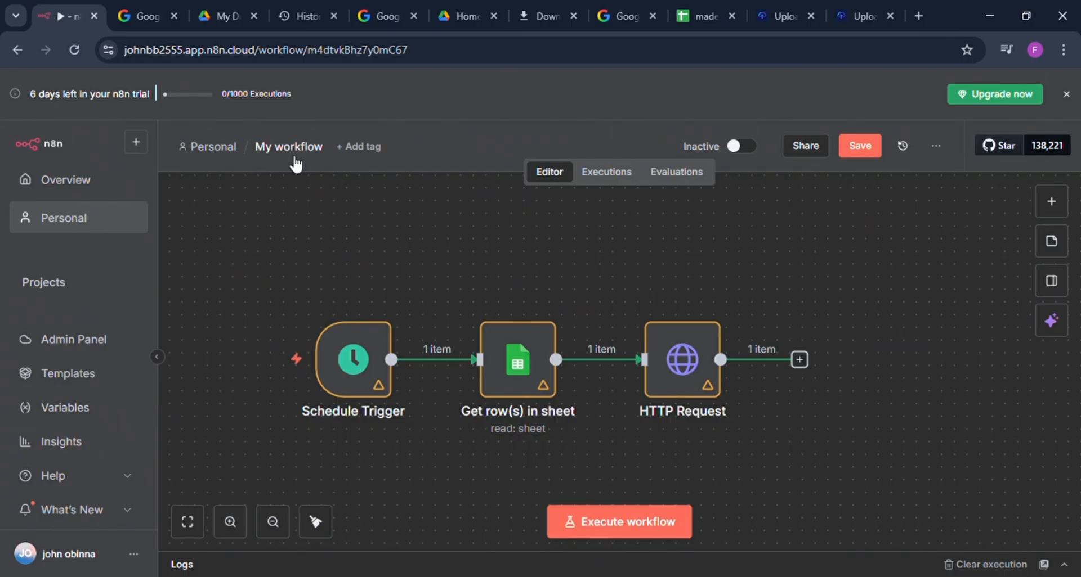
{"action": "left_click", "coordinate": [802, 360]}
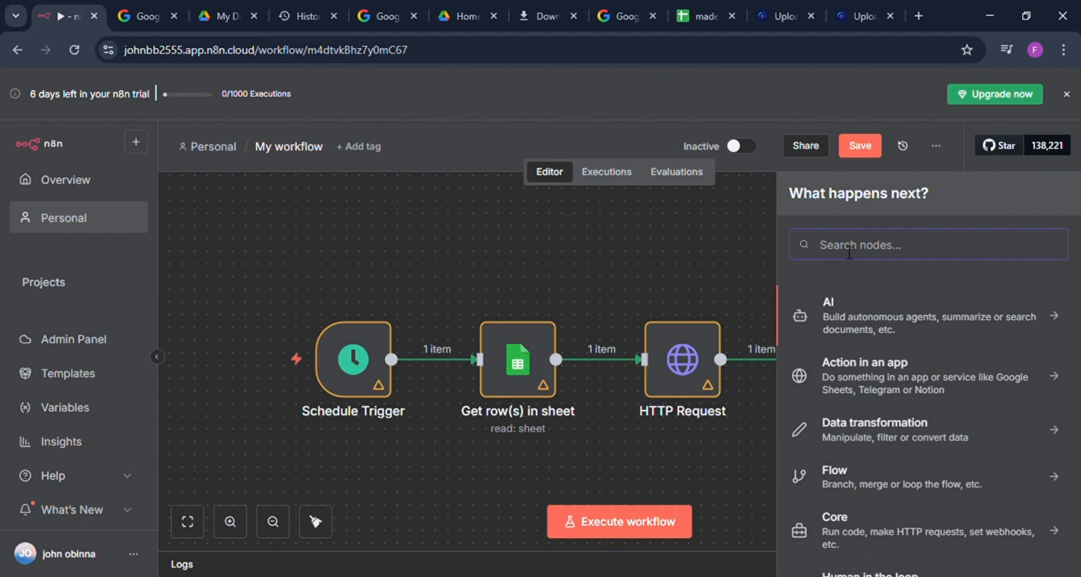
{"action": "type", "text": "htt"}
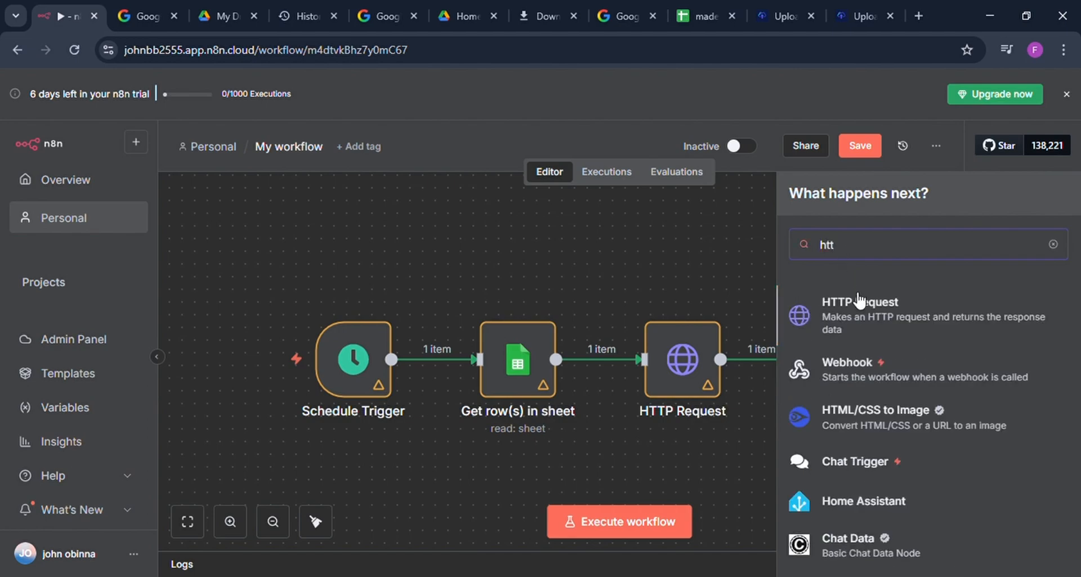
{"action": "left_click", "coordinate": [858, 302]}
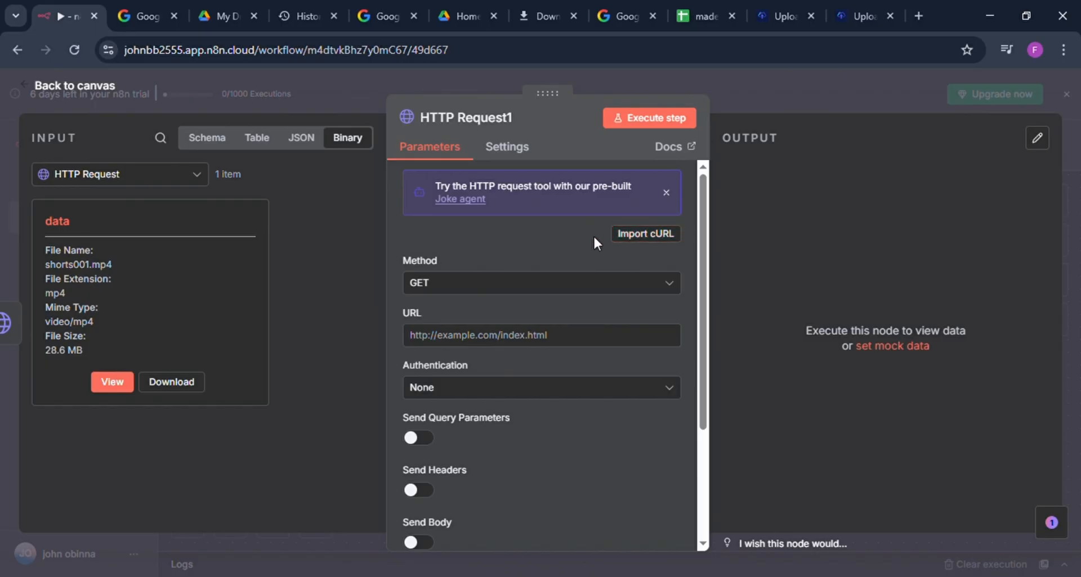
Step: Paste the copied cURL command into the new node's cURL import and change the platform value to youtube
{"action": "left_click", "coordinate": [627, 234]}
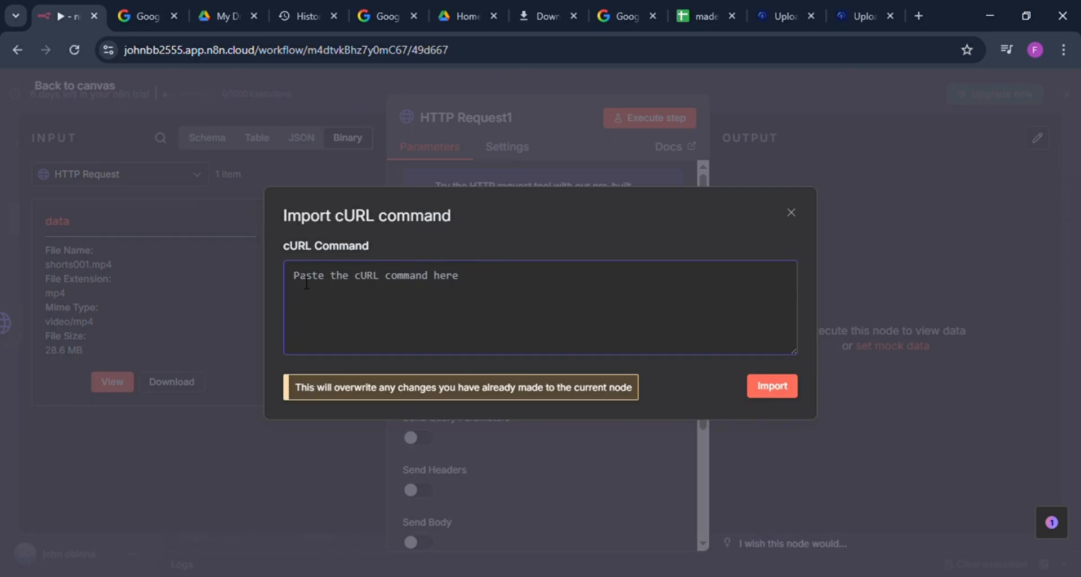
{"action": "key", "text": "ctrl+v"}
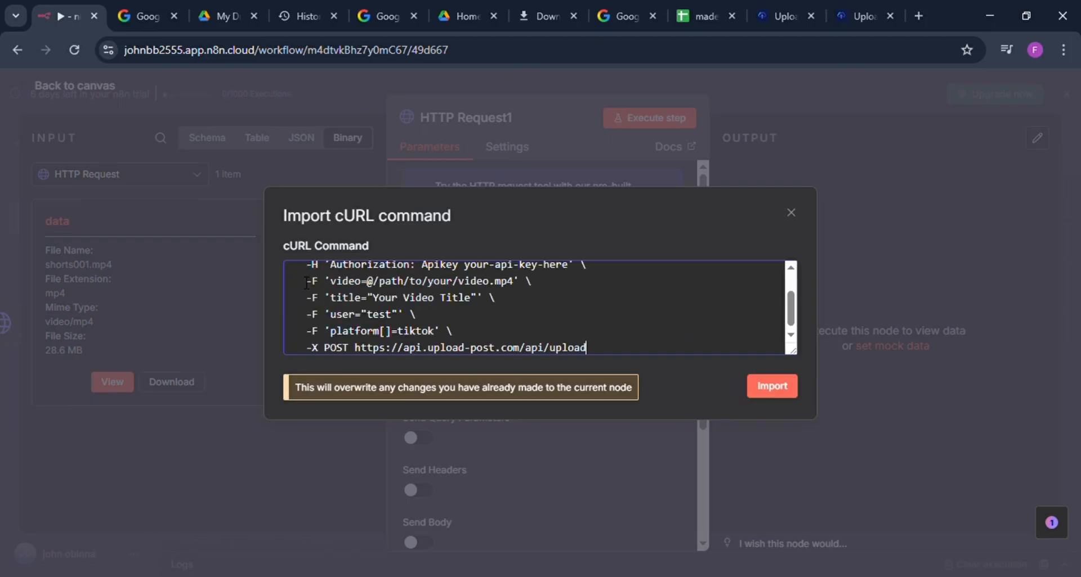
{"action": "left_click", "coordinate": [439, 336]}
{"action": "key", "text": "BackSpace"}
{"action": "key", "text": "BackSpace"}
{"action": "key", "text": "BackSpace"}
{"action": "key", "text": "BackSpace"}
{"action": "key", "text": "BackSpace"}
{"action": "key", "text": "BackSpace"}
{"action": "type", "text": "youtube"}
Step: Copy the registered profile's name from Upload-Post user management and use it as the user value in the n8n cURL command
{"action": "left_click", "coordinate": [783, 17]}
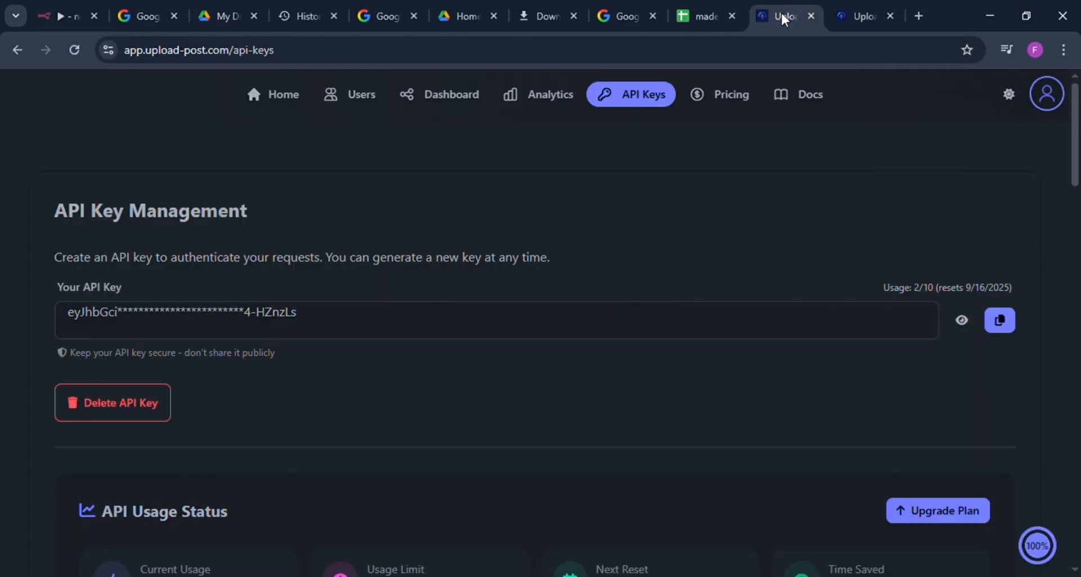
{"action": "left_click", "coordinate": [842, 16]}
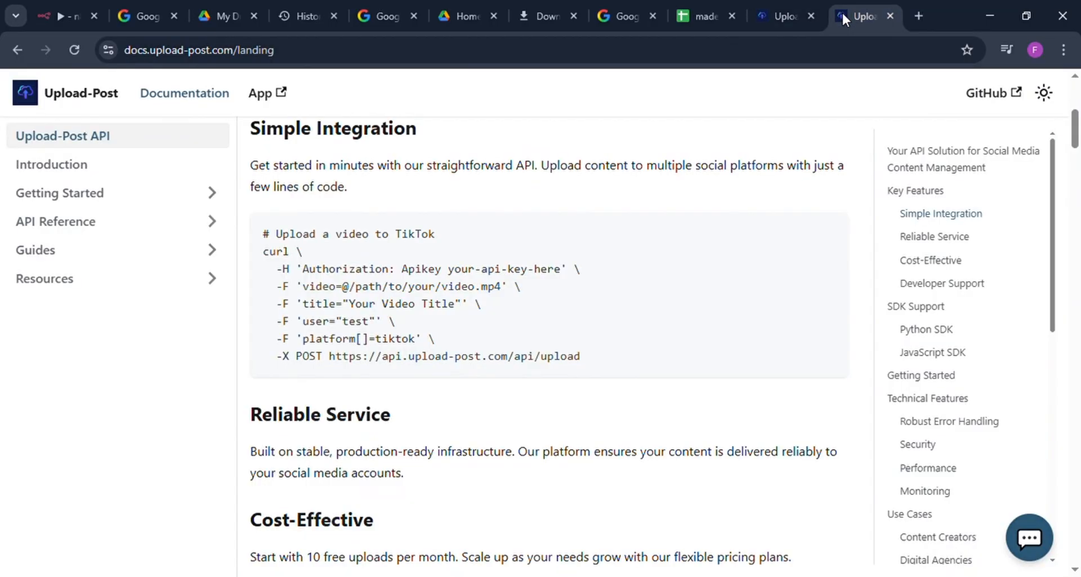
{"action": "left_click", "coordinate": [772, 12]}
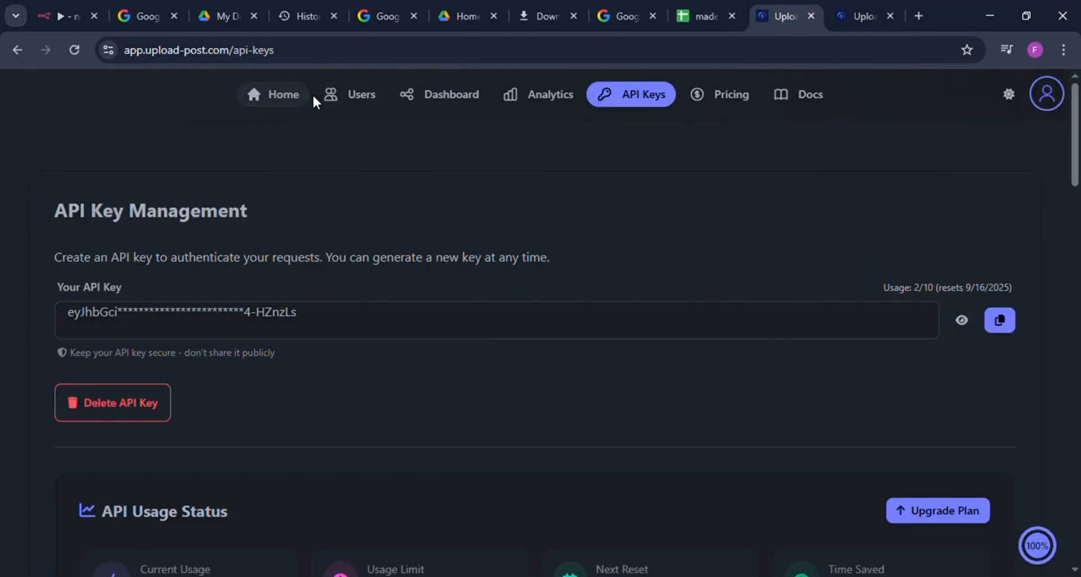
{"action": "left_click", "coordinate": [345, 100]}
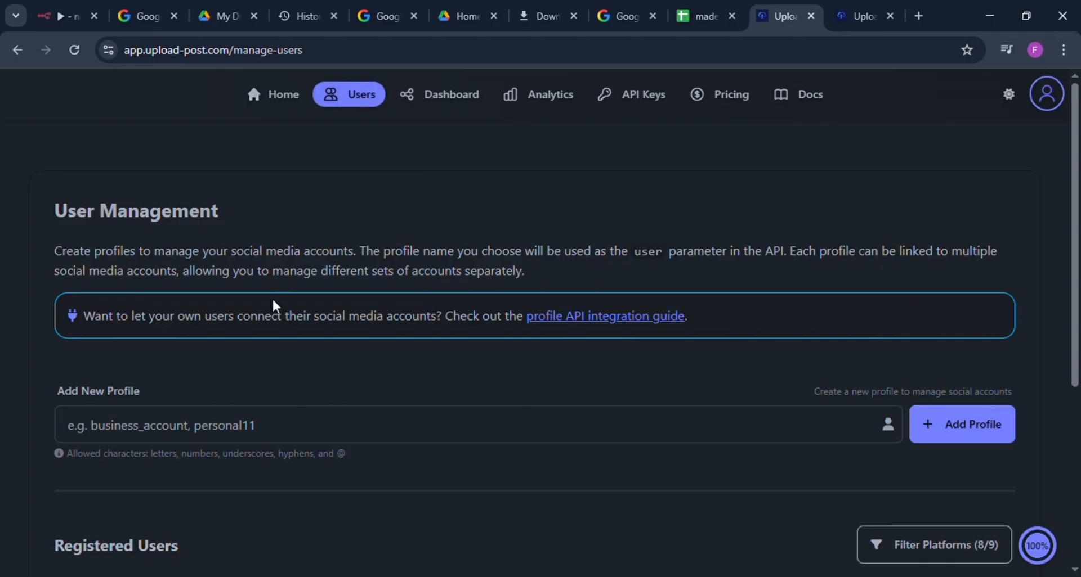
{"action": "scroll", "coordinate": [273, 307], "scroll_direction": "down", "scroll_amount": 5}
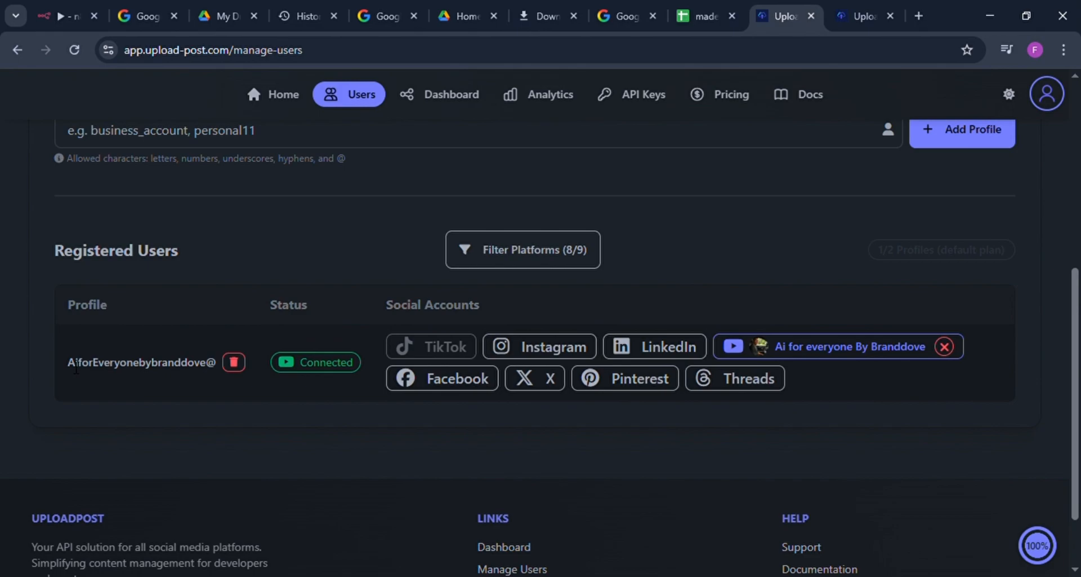
{"action": "left_click_drag", "start_coordinate": [68, 365], "coordinate": [220, 362]}
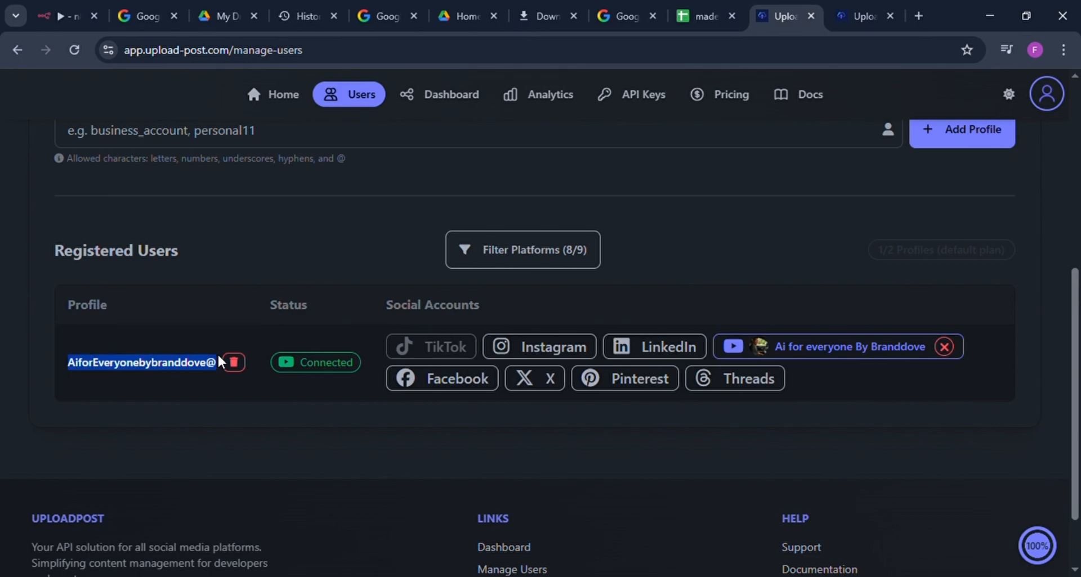
{"action": "left_click", "coordinate": [61, 17]}
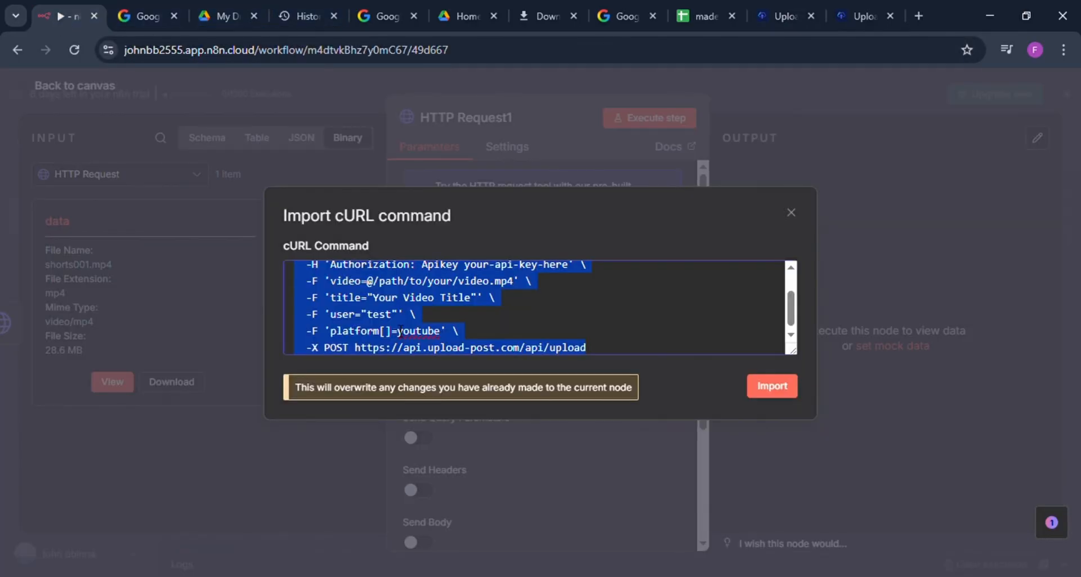
{"action": "left_click", "coordinate": [386, 317]}
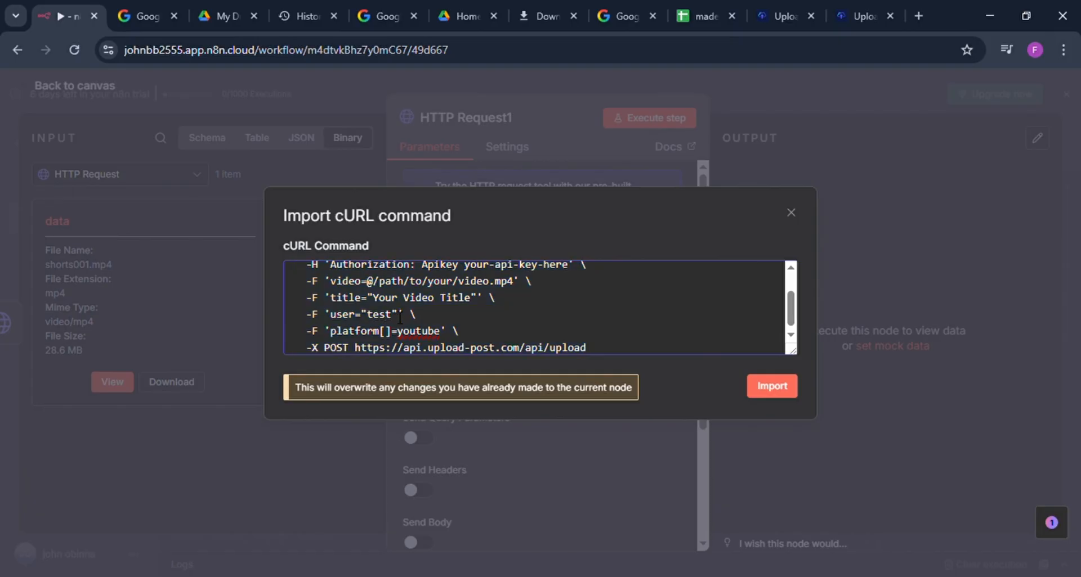
{"action": "key", "text": "BackSpace"}
{"action": "key", "text": "BackSpace"}
{"action": "key", "text": "BackSpace"}
{"action": "key", "text": "BackSpace"}
{"action": "key", "text": "ctrl+v"}
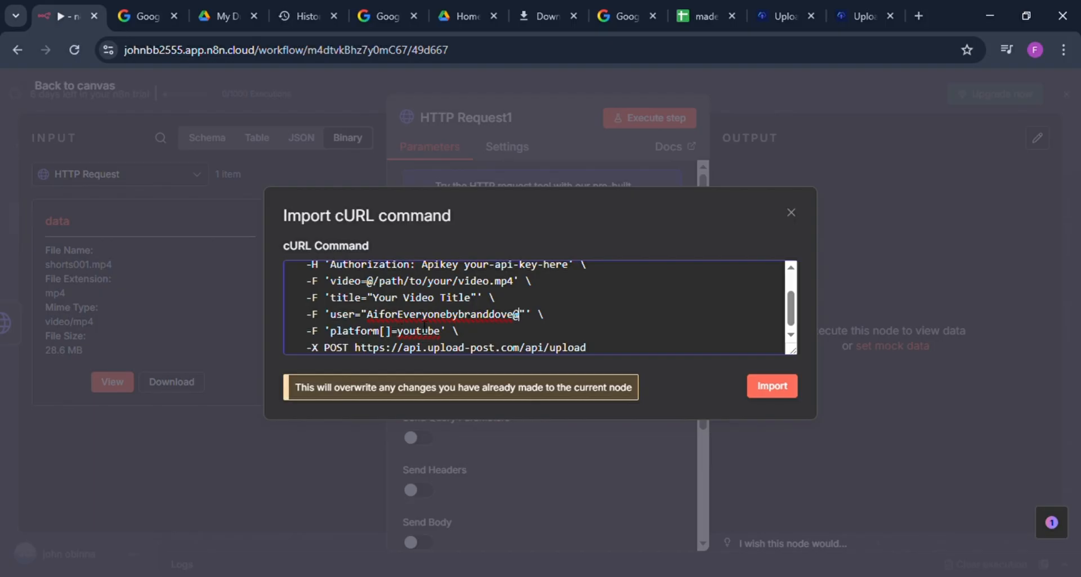
Step: Set the title in the cURL command to "made simple" and import the command into the node
{"action": "left_click", "coordinate": [476, 304]}
{"action": "key", "text": "BackSpace"}
{"action": "key", "text": "BackSpace"}
{"action": "key", "text": "BackSpace"}
{"action": "key", "text": "BackSpace"}
{"action": "key", "text": "BackSpace"}
{"action": "key", "text": "BackSpace"}
{"action": "key", "text": "BackSpace"}
{"action": "key", "text": "BackSpace"}
{"action": "key", "text": "BackSpace"}
{"action": "key", "text": "BackSpace"}
{"action": "key", "text": "BackSpace"}
{"action": "key", "text": "BackSpace"}
{"action": "key", "text": "BackSpace"}
{"action": "key", "text": "BackSpace"}
{"action": "key", "text": "BackSpace"}
{"action": "key", "text": "BackSpace"}
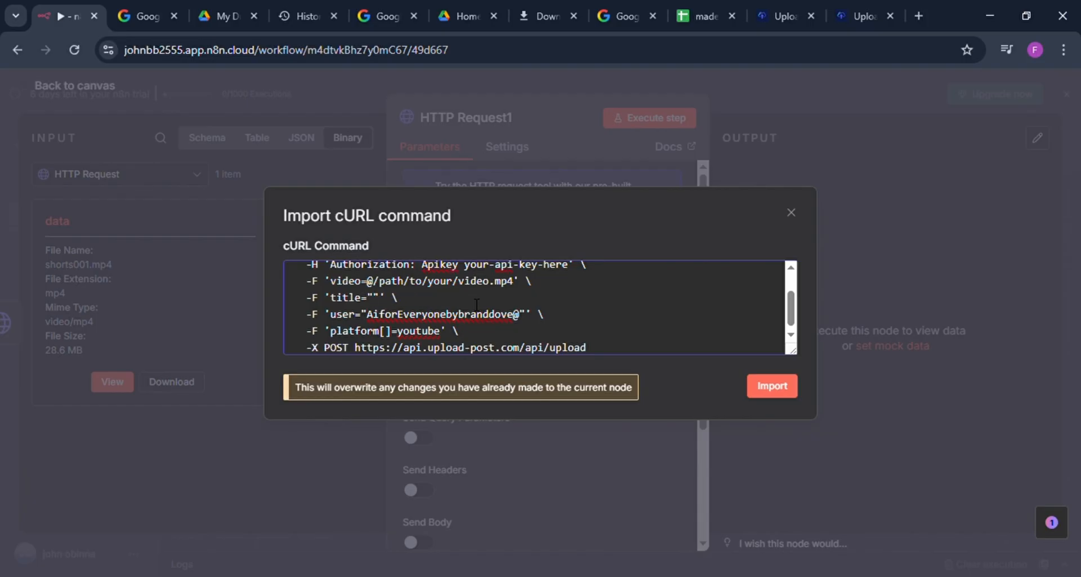
{"action": "type", "text": "made simple"}
{"action": "scroll", "coordinate": [479, 304], "scroll_direction": "up", "scroll_amount": 2}
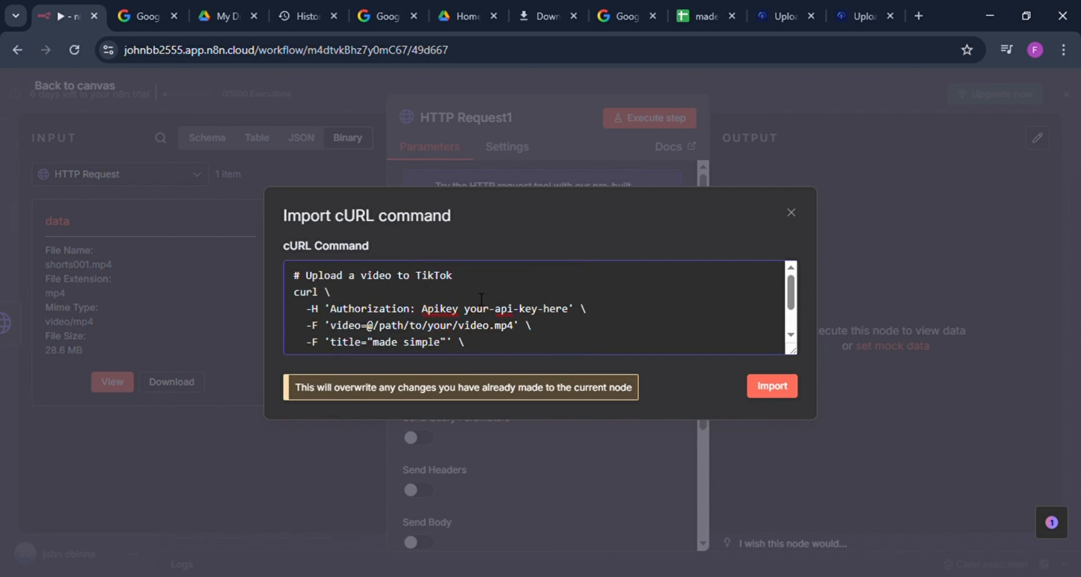
{"action": "left_click", "coordinate": [772, 388]}
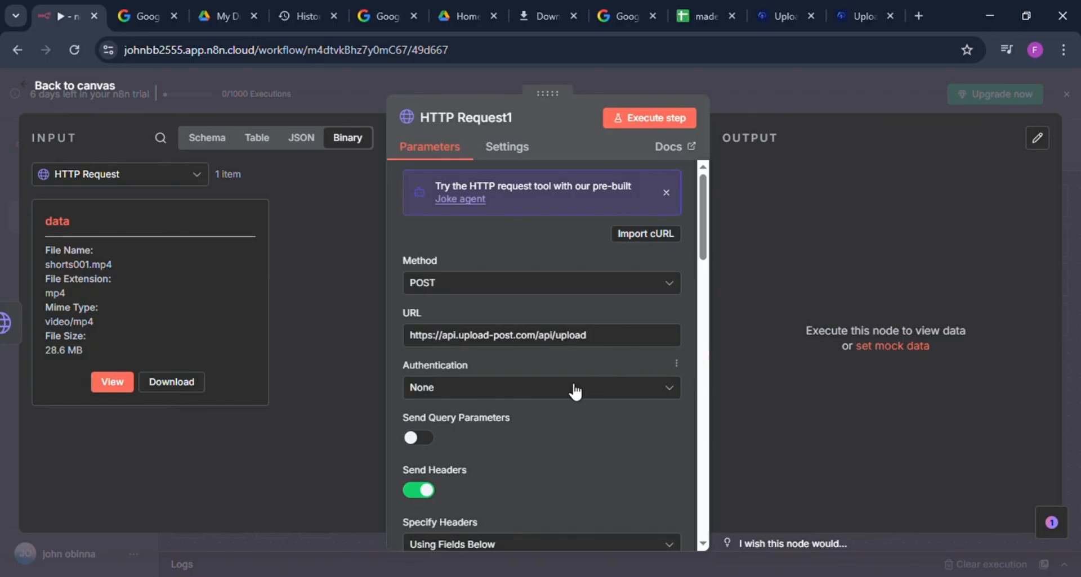
Step: Review the imported header and form-data body parameters of the HTTP Request1 node, from the Authorization header to the video file
{"action": "scroll", "coordinate": [562, 393], "scroll_direction": "down", "scroll_amount": 3}
{"action": "scroll", "coordinate": [562, 396], "scroll_direction": "down", "scroll_amount": 9}
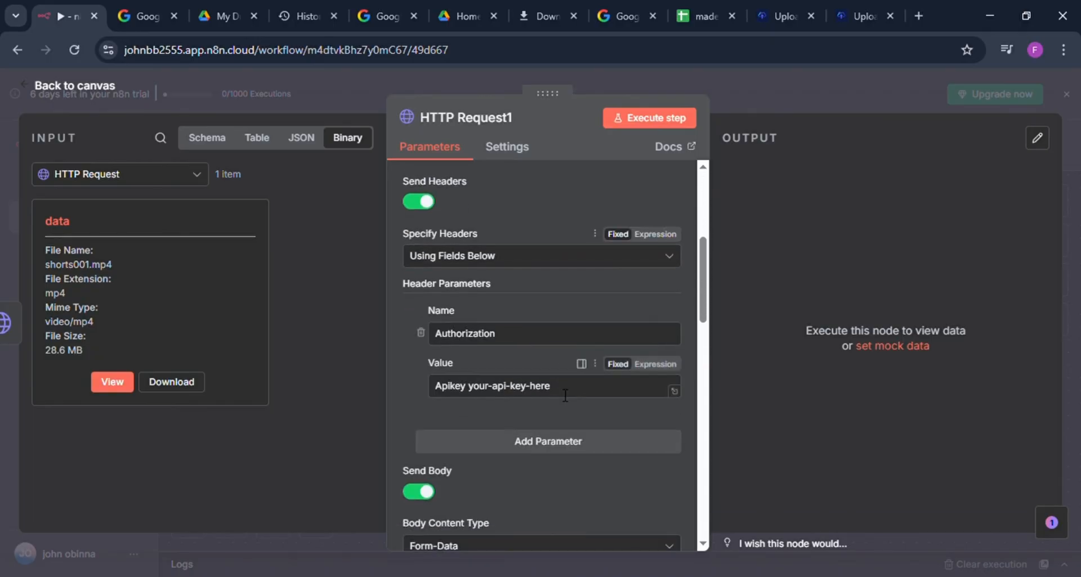
{"action": "scroll", "coordinate": [557, 389], "scroll_direction": "down", "scroll_amount": 12}
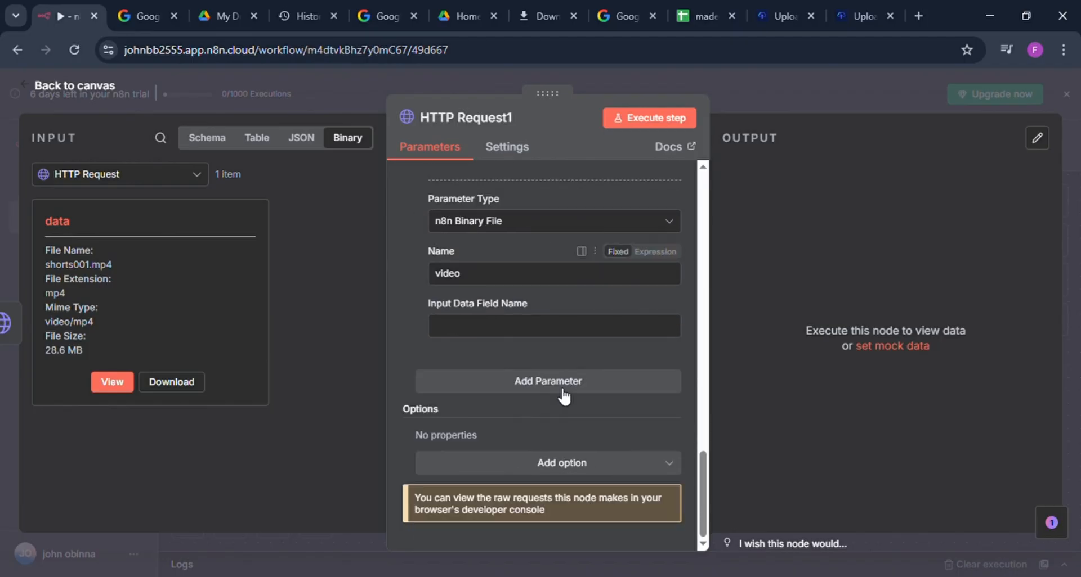
{"action": "scroll", "coordinate": [557, 390], "scroll_direction": "up", "scroll_amount": 4}
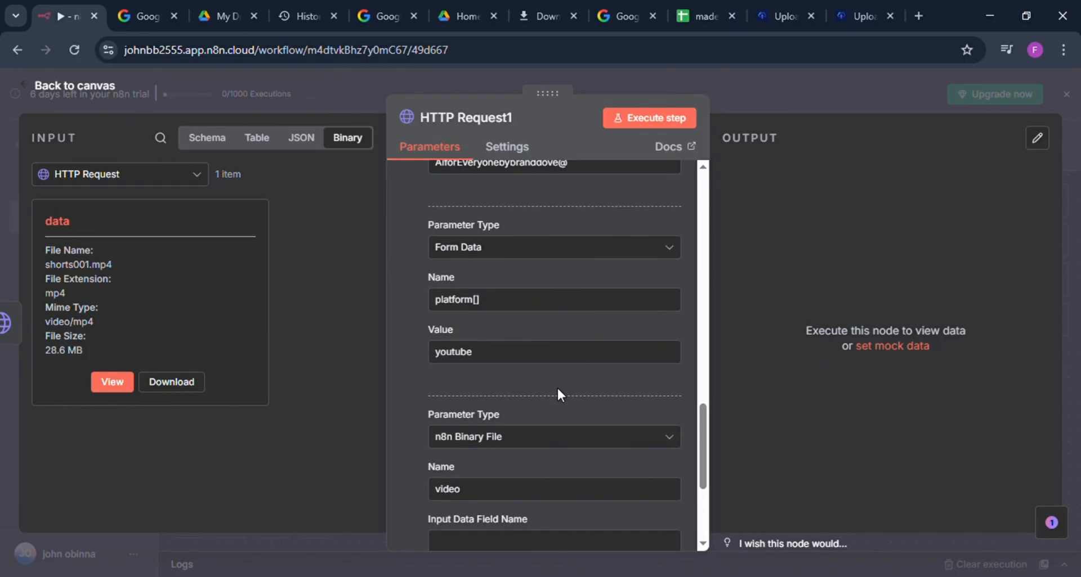
{"action": "scroll", "coordinate": [556, 386], "scroll_direction": "up", "scroll_amount": 6}
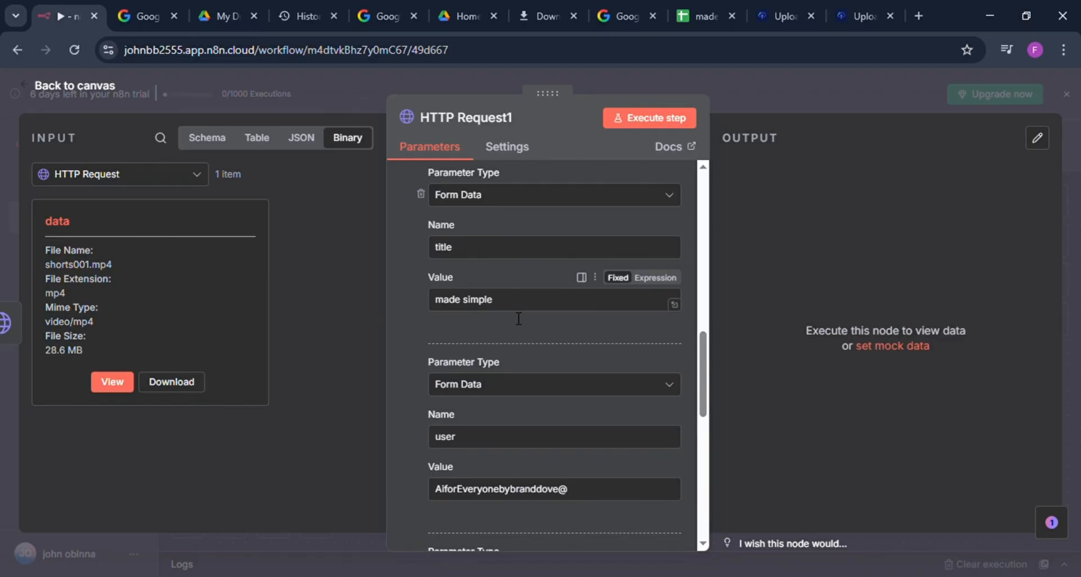
{"action": "scroll", "coordinate": [518, 318], "scroll_direction": "up", "scroll_amount": 3}
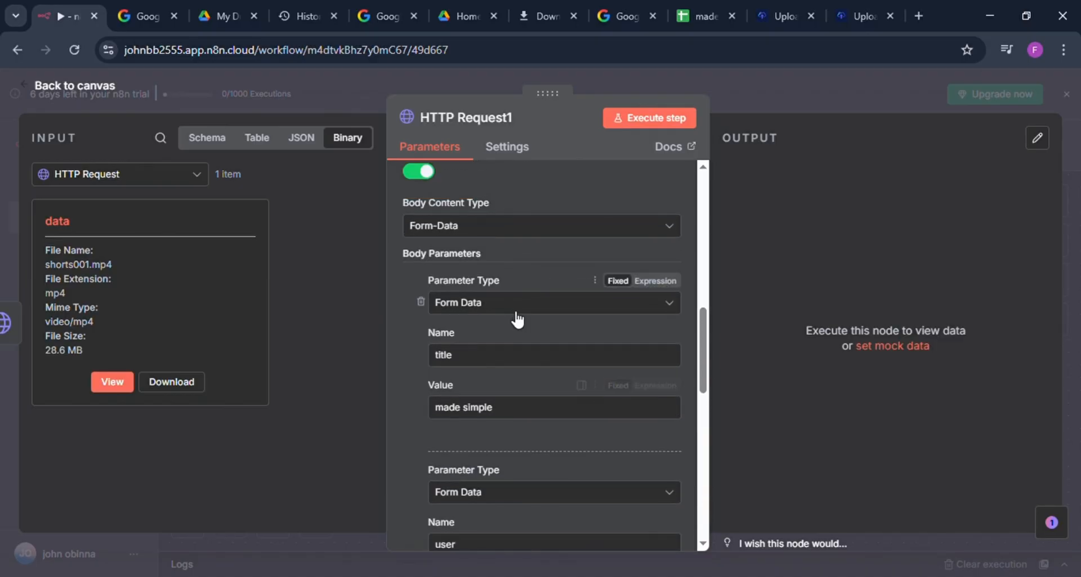
{"action": "scroll", "coordinate": [517, 317], "scroll_direction": "up", "scroll_amount": 8}
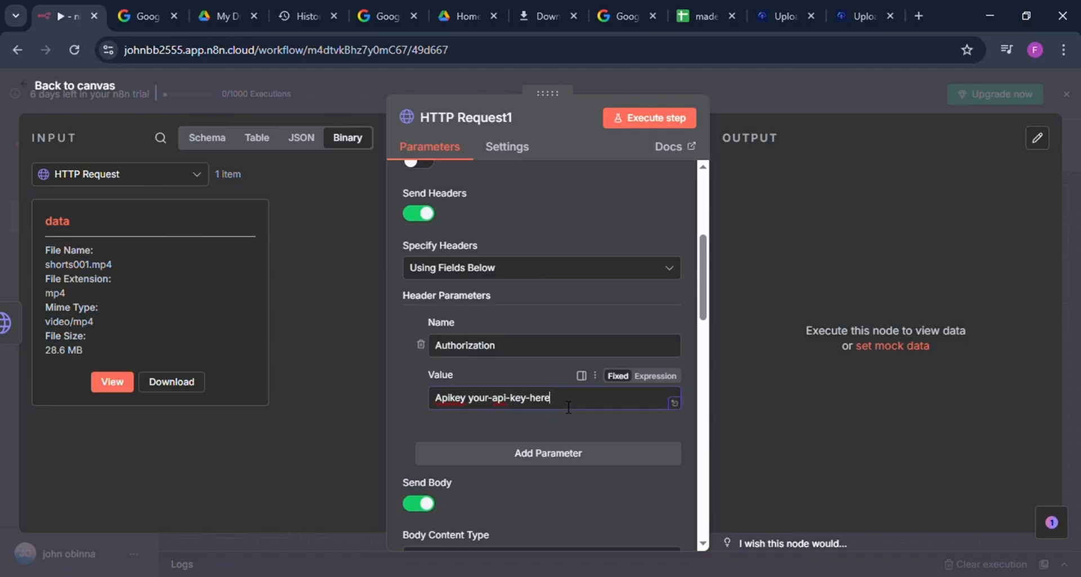
Step: Replace the placeholder value of the Authorization header with the API key copied from Upload-Post's API key management
{"action": "key", "text": "BackSpace"}
{"action": "key", "text": "BackSpace"}
{"action": "key", "text": "BackSpace"}
{"action": "key", "text": "BackSpace"}
{"action": "key", "text": "BackSpace"}
{"action": "key", "text": "BackSpace"}
{"action": "key", "text": "BackSpace"}
{"action": "key", "text": "BackSpace"}
{"action": "key", "text": "BackSpace"}
{"action": "key", "text": "BackSpace"}
{"action": "key", "text": "BackSpace"}
{"action": "key", "text": "BackSpace"}
{"action": "key", "text": "BackSpace"}
{"action": "key", "text": "BackSpace"}
{"action": "key", "text": "BackSpace"}
{"action": "key", "text": "BackSpace"}
{"action": "key", "text": "BackSpace"}
{"action": "key", "text": "BackSpace"}
{"action": "key", "text": "BackSpace"}
{"action": "key", "text": "BackSpace"}
{"action": "key", "text": "BackSpace"}
{"action": "key", "text": "BackSpace"}
{"action": "key", "text": "BackSpace"}
{"action": "key", "text": "BackSpace"}
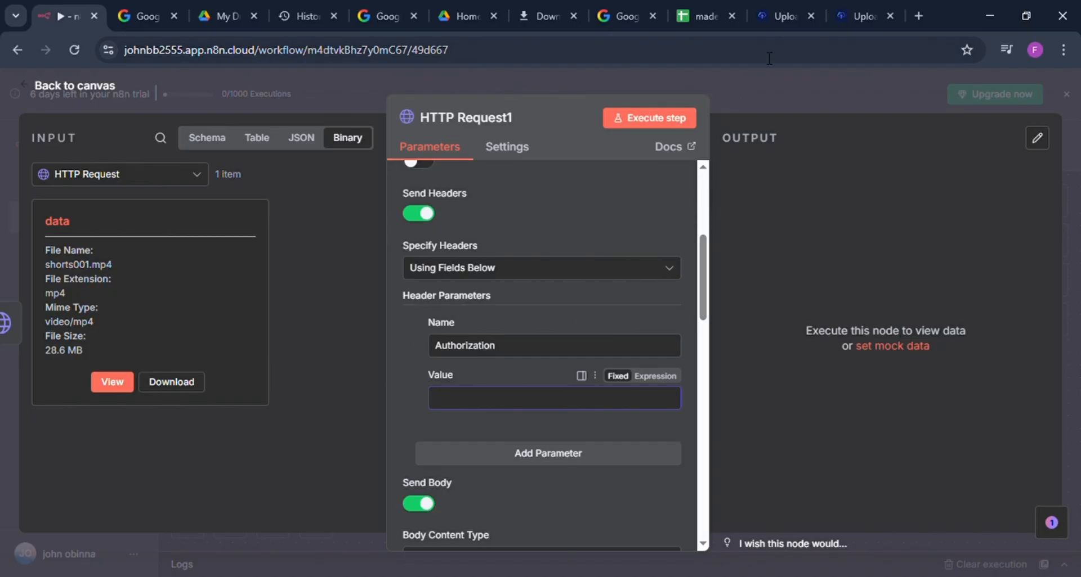
{"action": "left_click", "coordinate": [774, 15]}
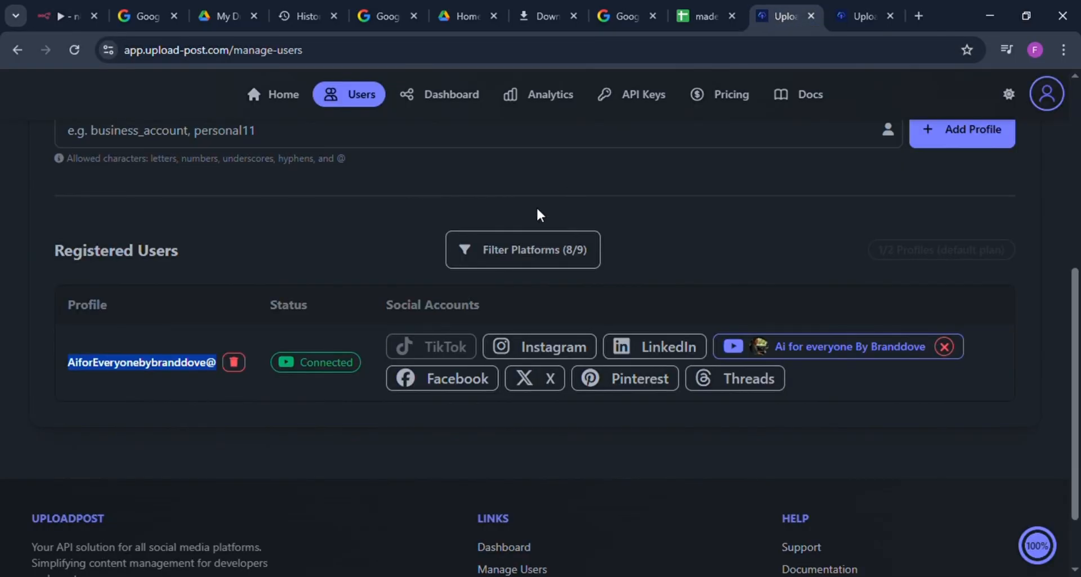
{"action": "left_click", "coordinate": [624, 105]}
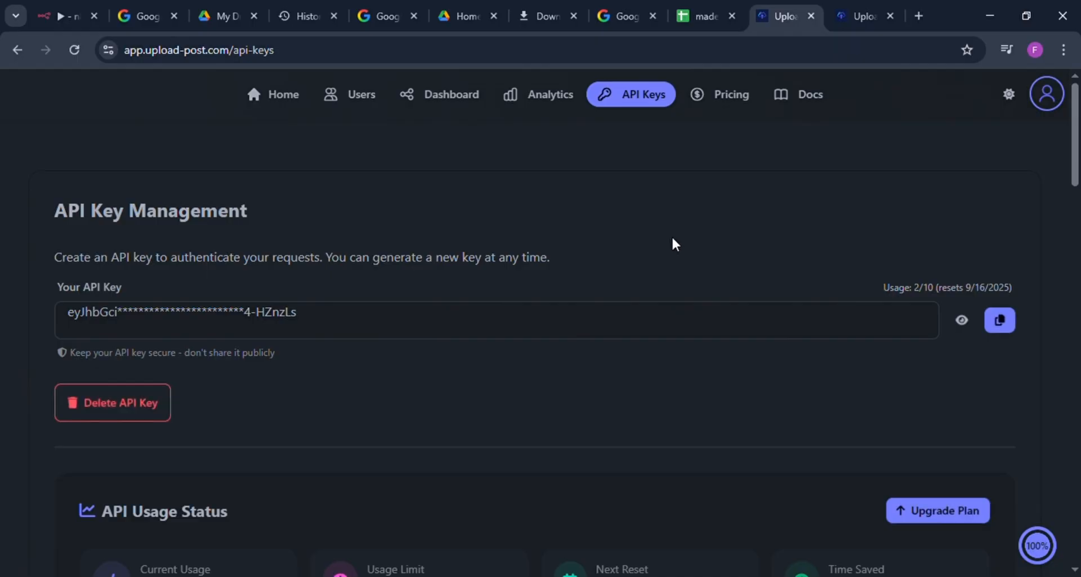
{"action": "left_click", "coordinate": [1001, 322]}
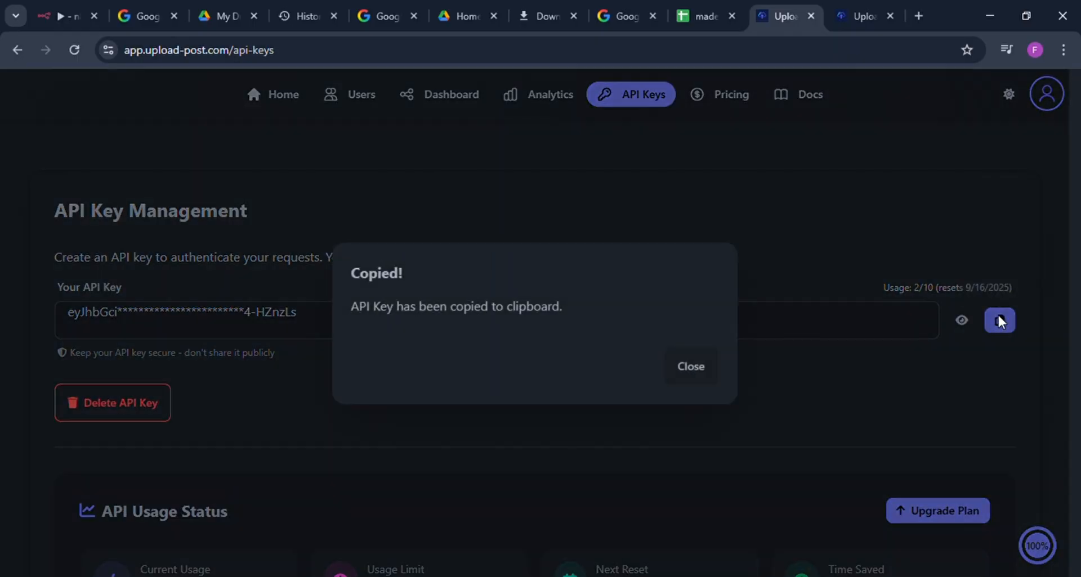
{"action": "left_click", "coordinate": [689, 363]}
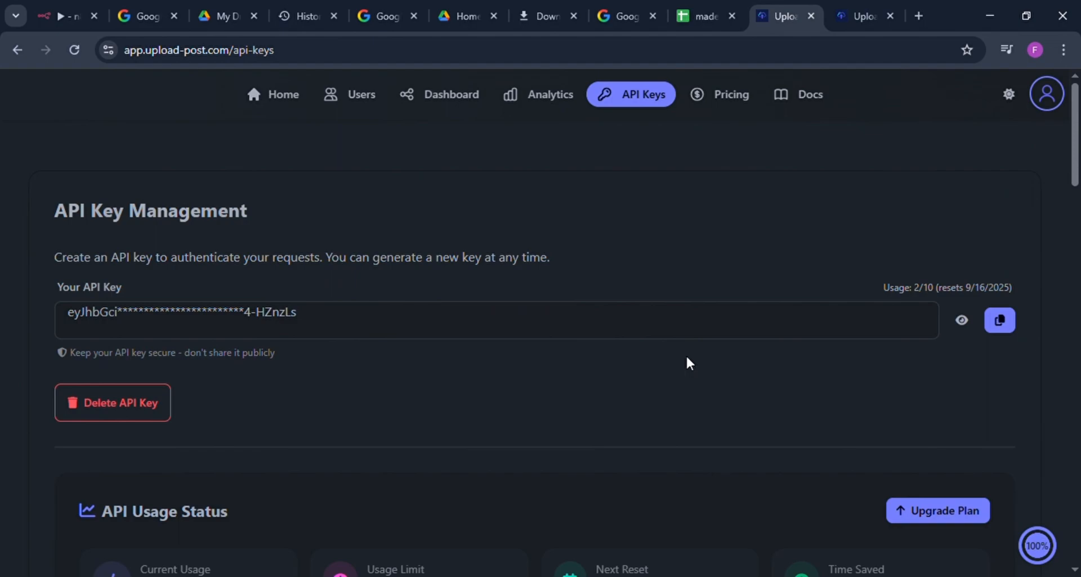
{"action": "left_click", "coordinate": [59, 16]}
{"action": "left_click", "coordinate": [453, 404]}
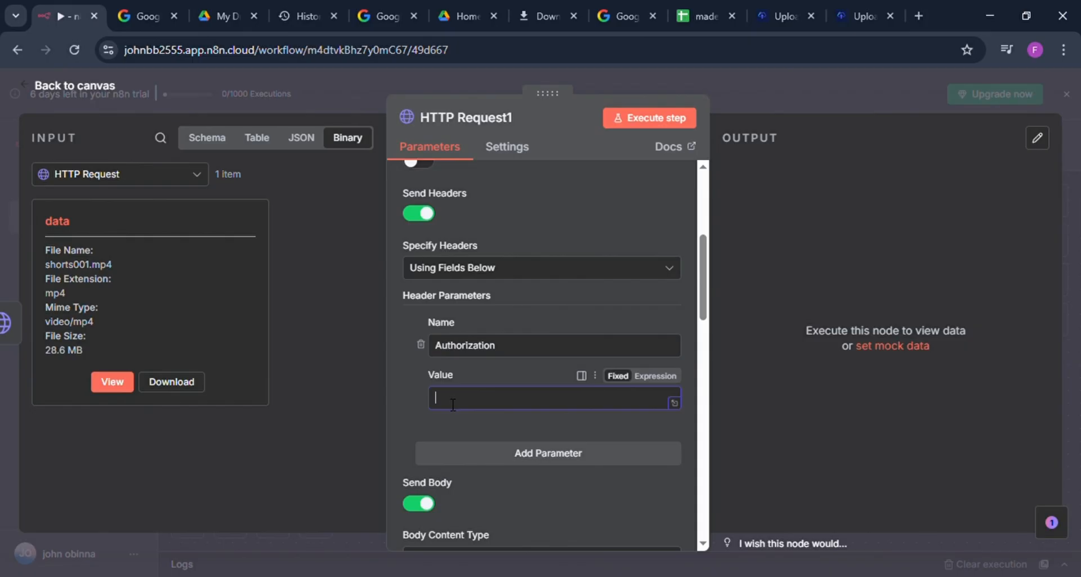
{"action": "key", "text": "ctrl+v"}
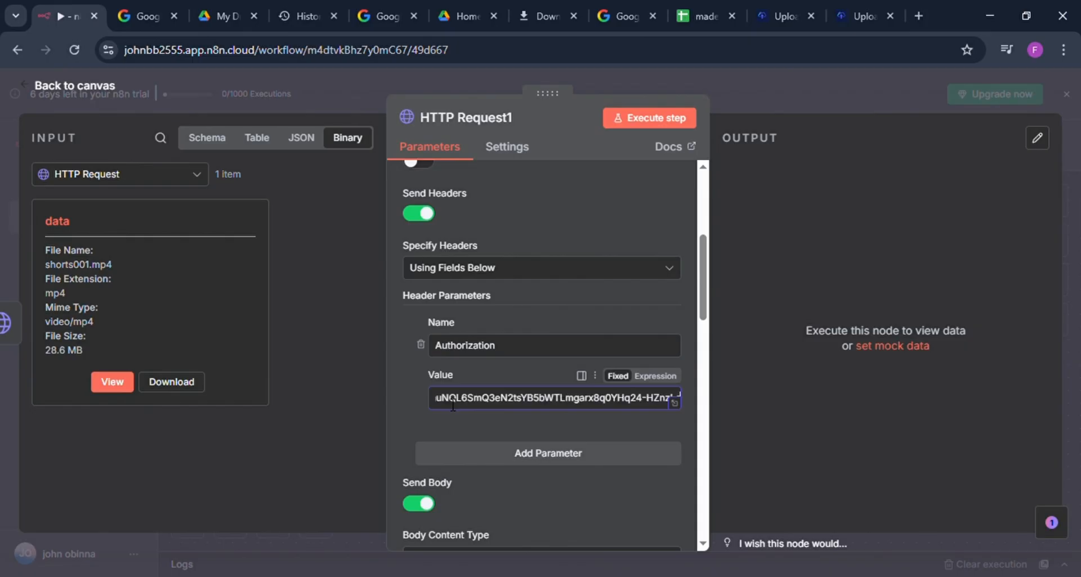
Step: Set the input data field name of the video binary file parameter in HTTP Request1 to "data"
{"action": "scroll", "coordinate": [453, 404], "scroll_direction": "down", "scroll_amount": 10}
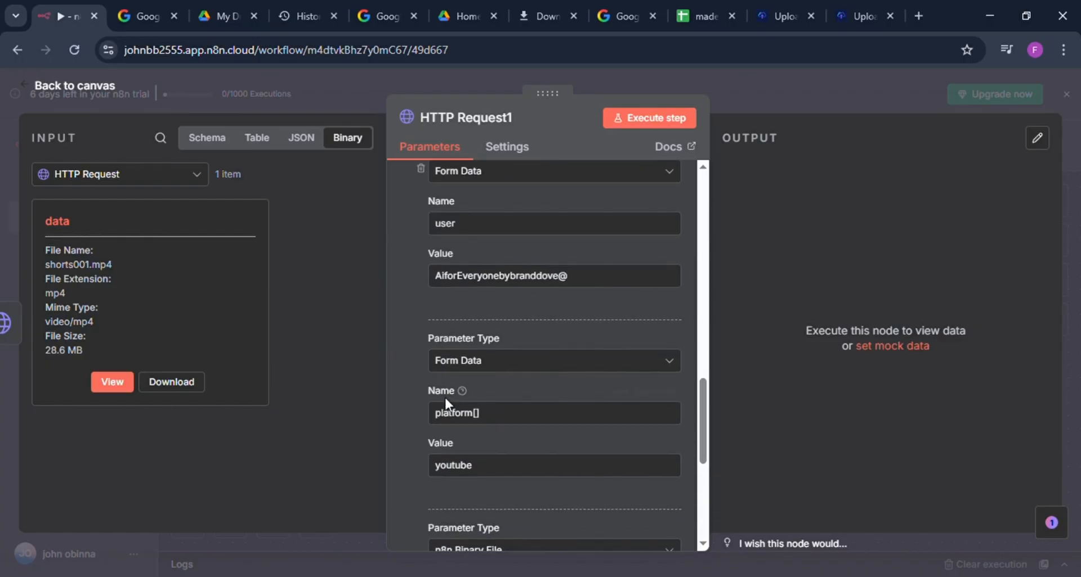
{"action": "scroll", "coordinate": [444, 396], "scroll_direction": "down", "scroll_amount": 6}
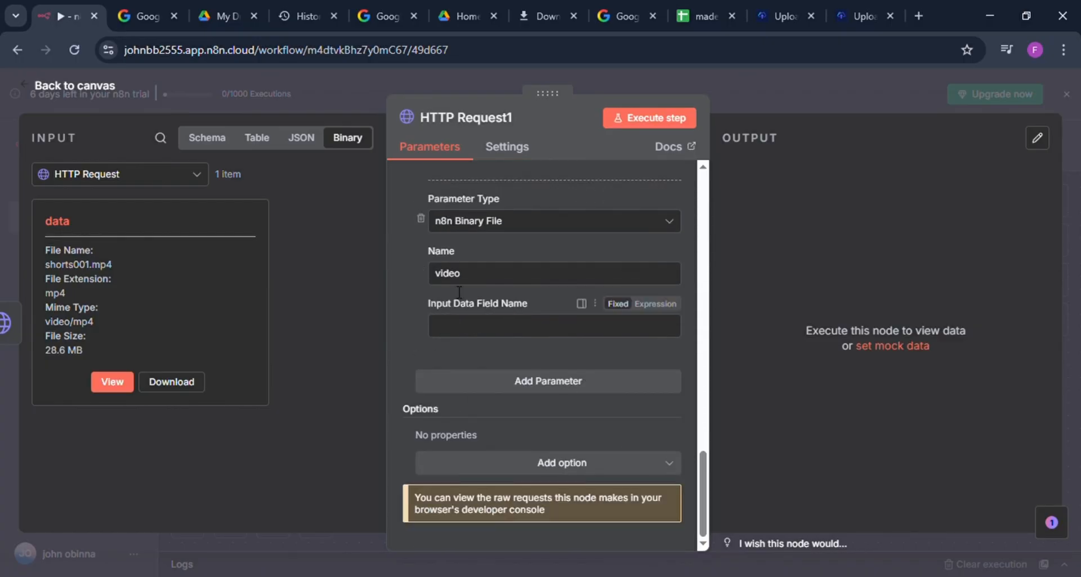
{"action": "scroll", "coordinate": [518, 318], "scroll_direction": "up", "scroll_amount": 15}
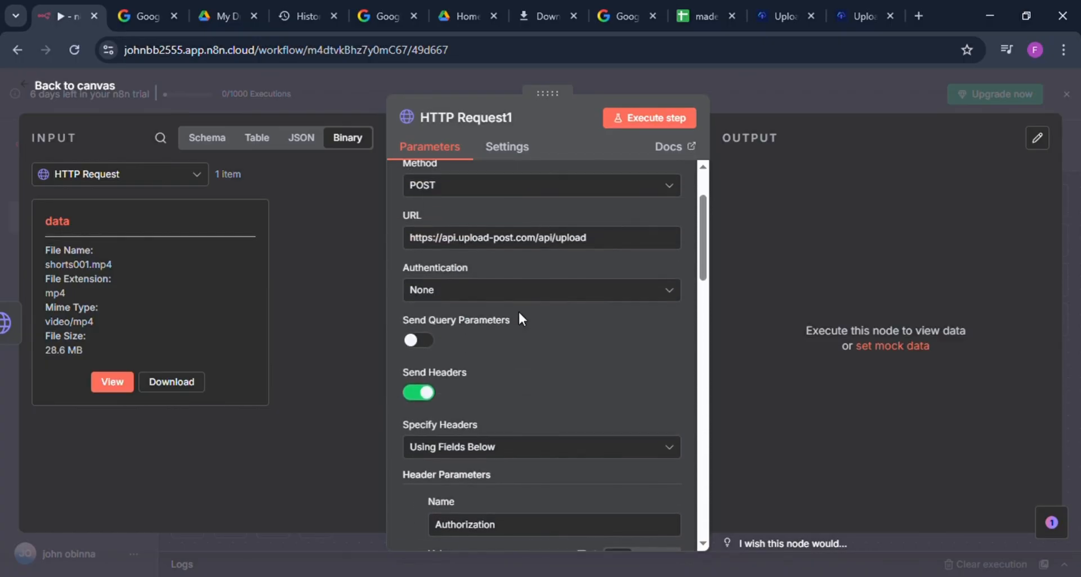
{"action": "scroll", "coordinate": [519, 316], "scroll_direction": "up", "scroll_amount": 1}
{"action": "scroll", "coordinate": [519, 318], "scroll_direction": "up", "scroll_amount": 1}
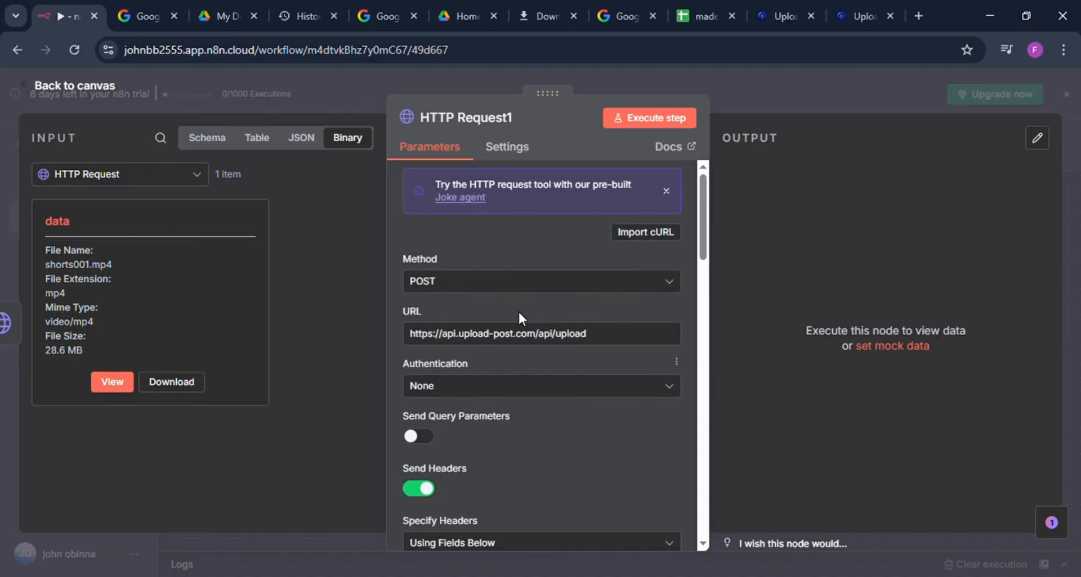
{"action": "scroll", "coordinate": [518, 318], "scroll_direction": "down", "scroll_amount": 6}
{"action": "scroll", "coordinate": [520, 318], "scroll_direction": "down", "scroll_amount": 12}
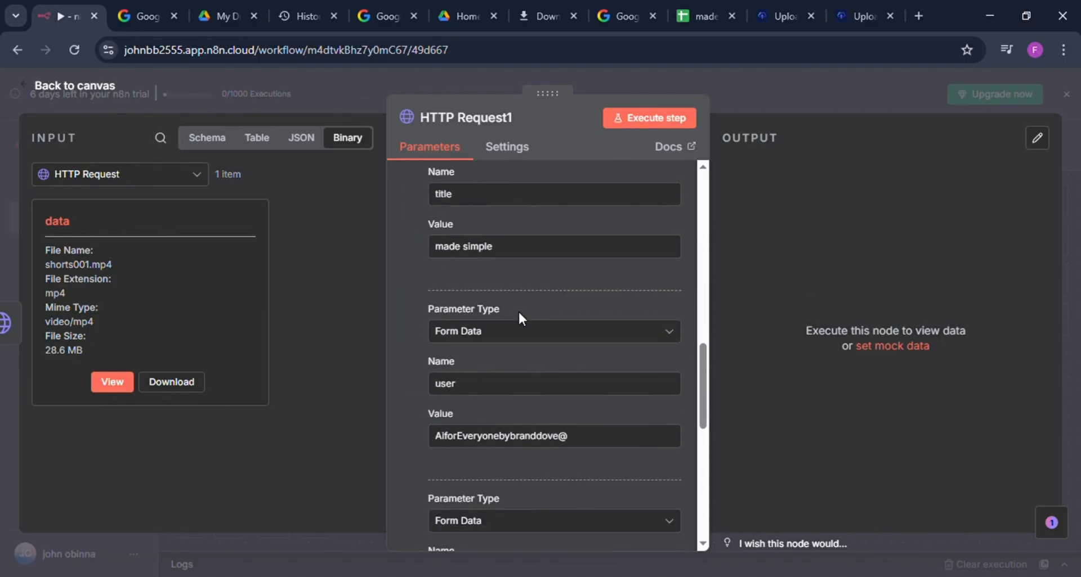
{"action": "left_click", "coordinate": [518, 320]}
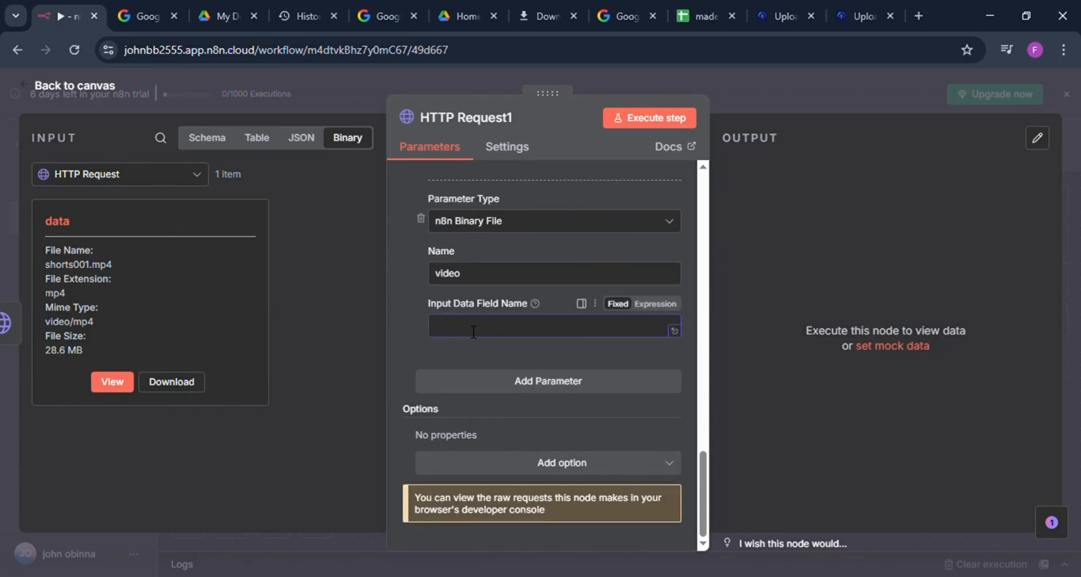
{"action": "type", "text": "d"}
{"action": "left_click", "coordinate": [282, 306]}
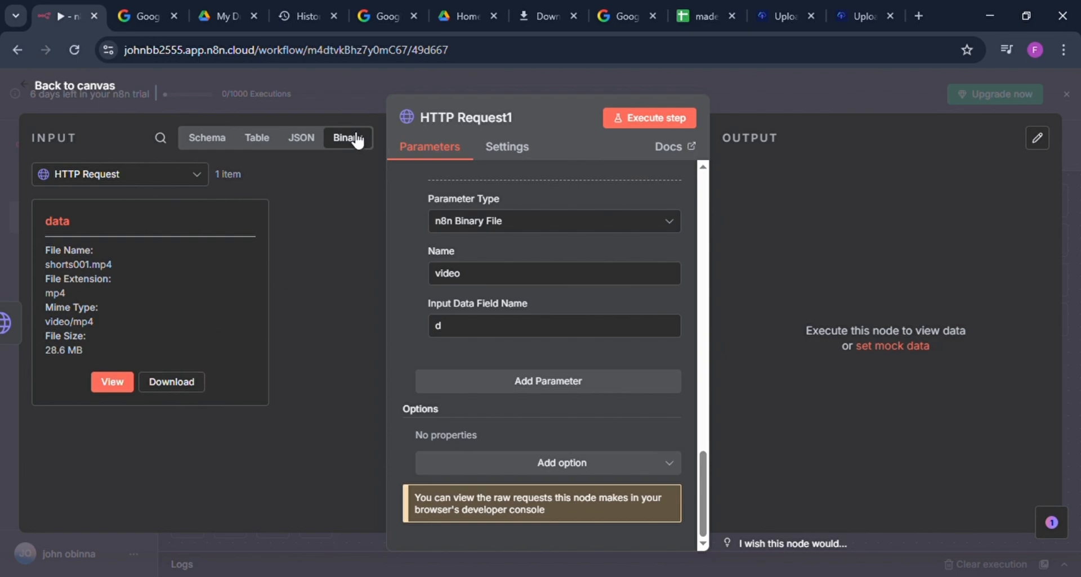
{"action": "left_click", "coordinate": [464, 336]}
{"action": "type", "text": "da"}
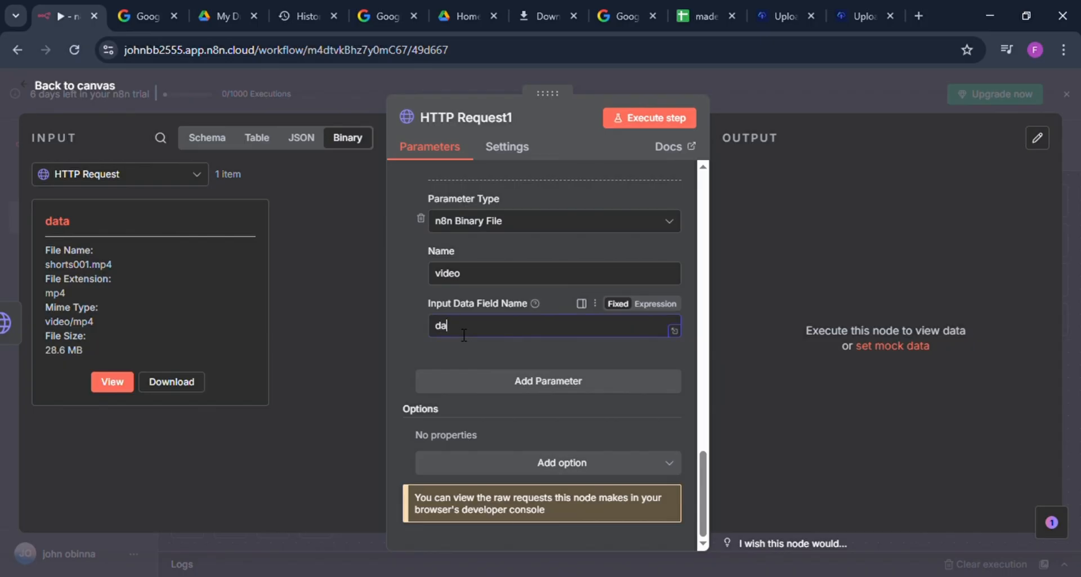
{"action": "type", "text": "ta"}
Step: Return to the canvas and execute the whole workflow
{"action": "scroll", "coordinate": [559, 339], "scroll_direction": "up", "scroll_amount": 3}
{"action": "scroll", "coordinate": [559, 340], "scroll_direction": "up", "scroll_amount": 10}
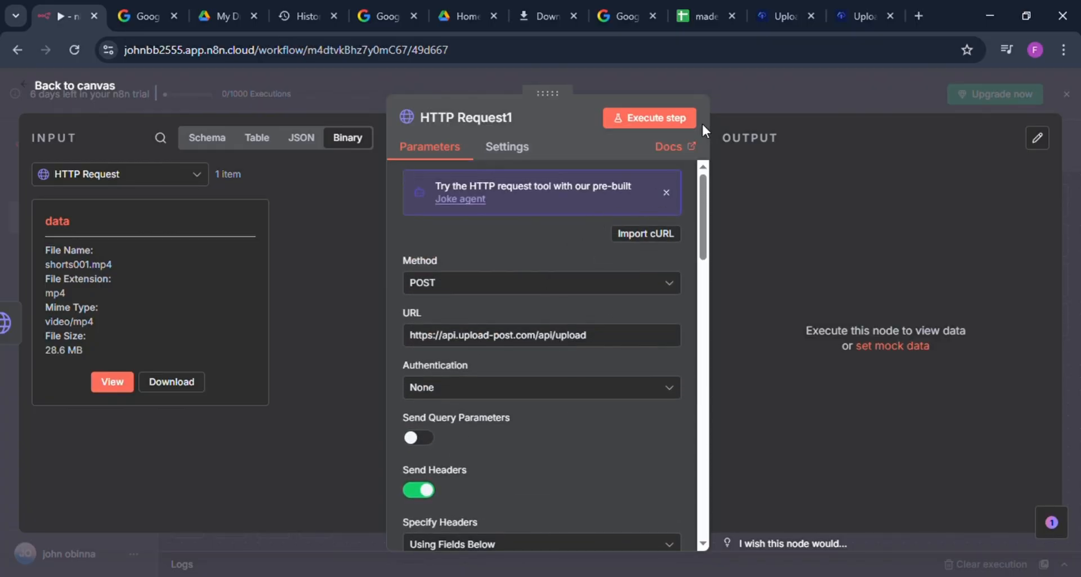
{"action": "left_click", "coordinate": [727, 88]}
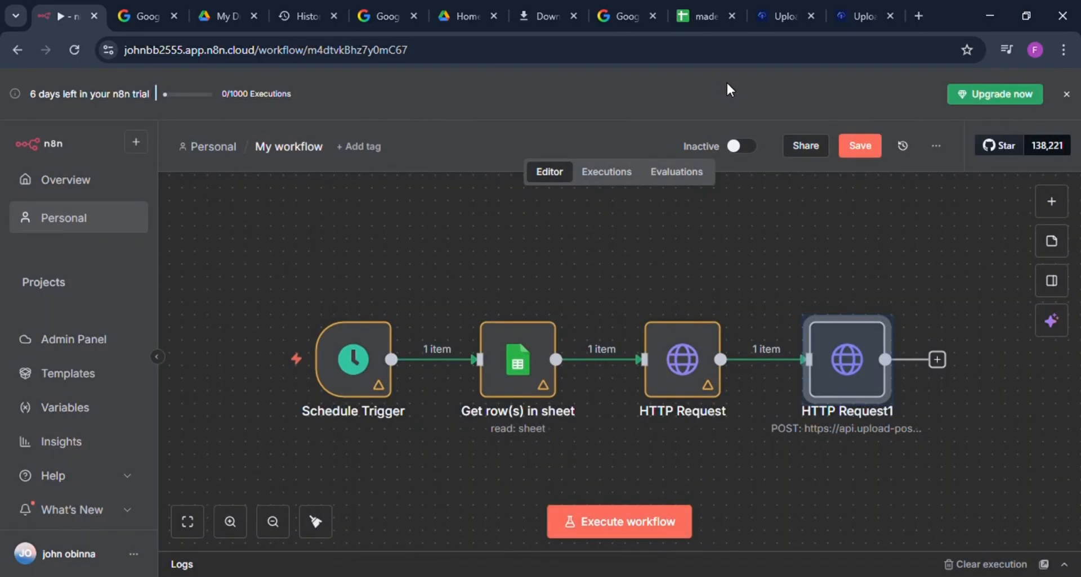
{"action": "left_click", "coordinate": [635, 523]}
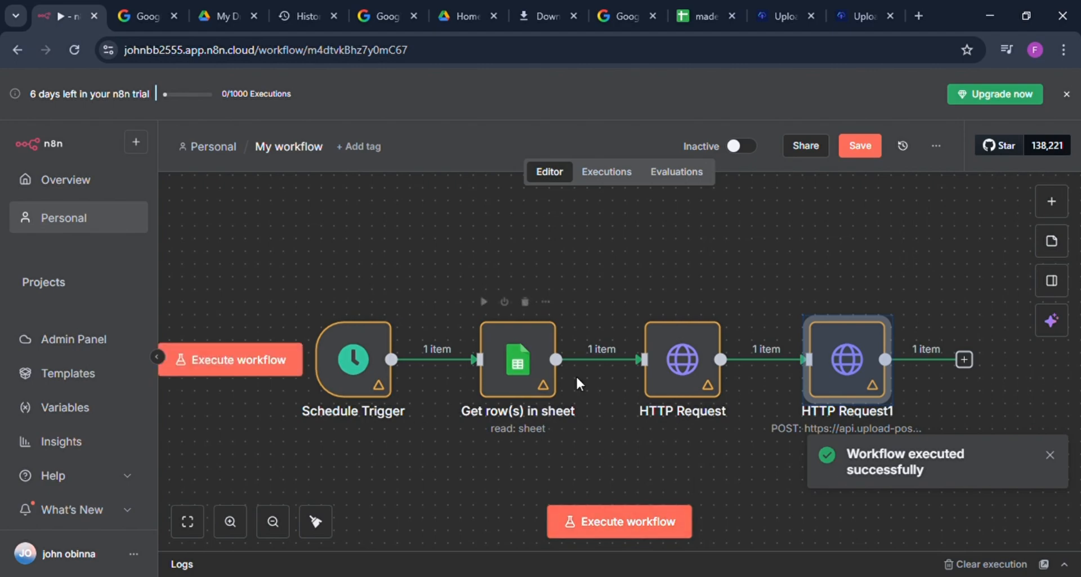
Step: Examine the output of the HTTP Request1 node, from the YouTube upload result and video URL to the usage data
{"action": "double_click", "coordinate": [847, 359]}
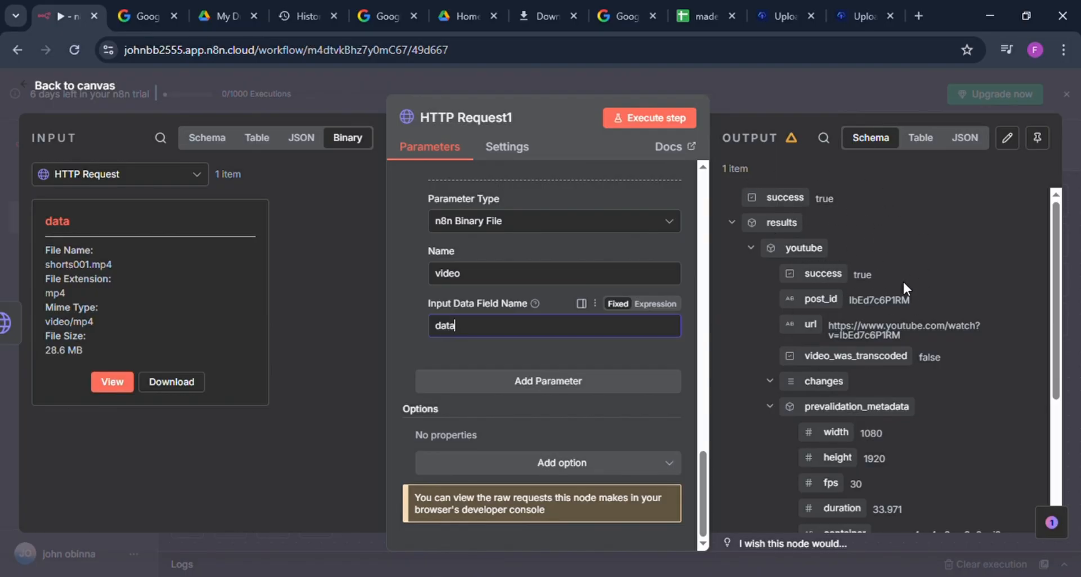
{"action": "scroll", "coordinate": [878, 287], "scroll_direction": "down", "scroll_amount": 4}
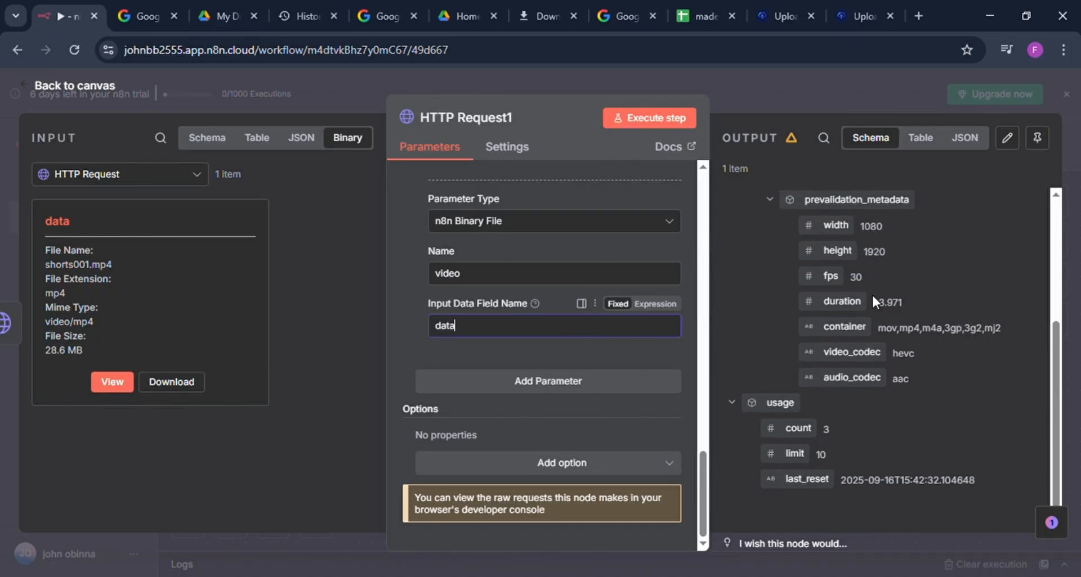
{"action": "scroll", "coordinate": [872, 297], "scroll_direction": "up", "scroll_amount": 4}
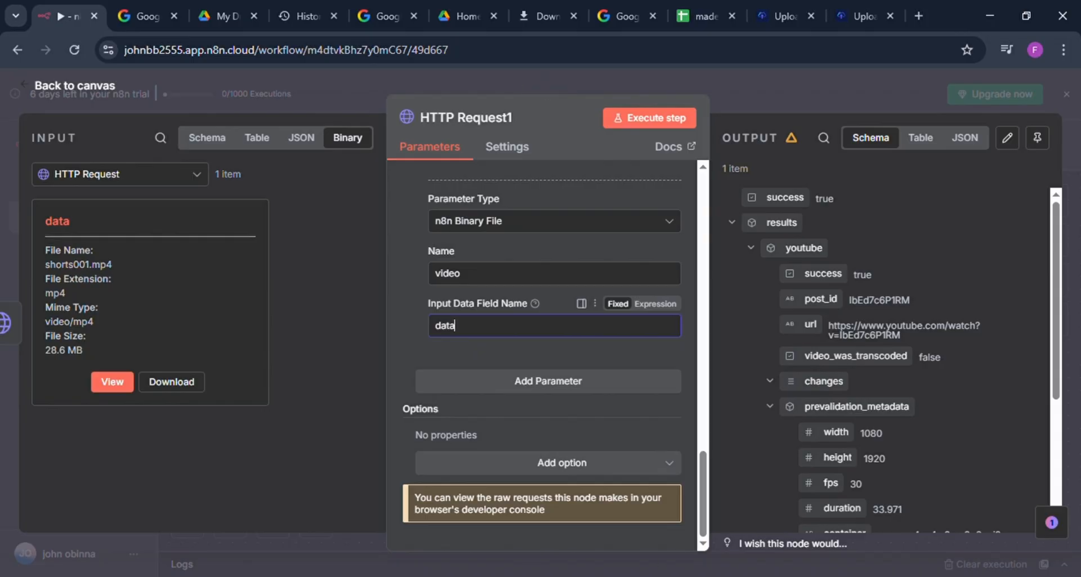
{"action": "left_click", "coordinate": [1042, 46]}
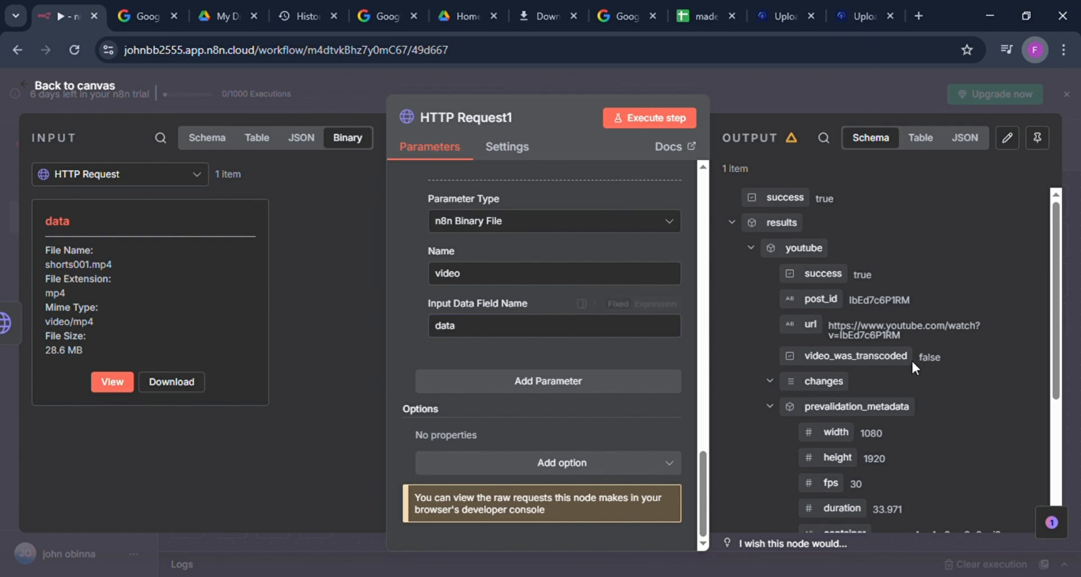
{"action": "left_click", "coordinate": [855, 510]}
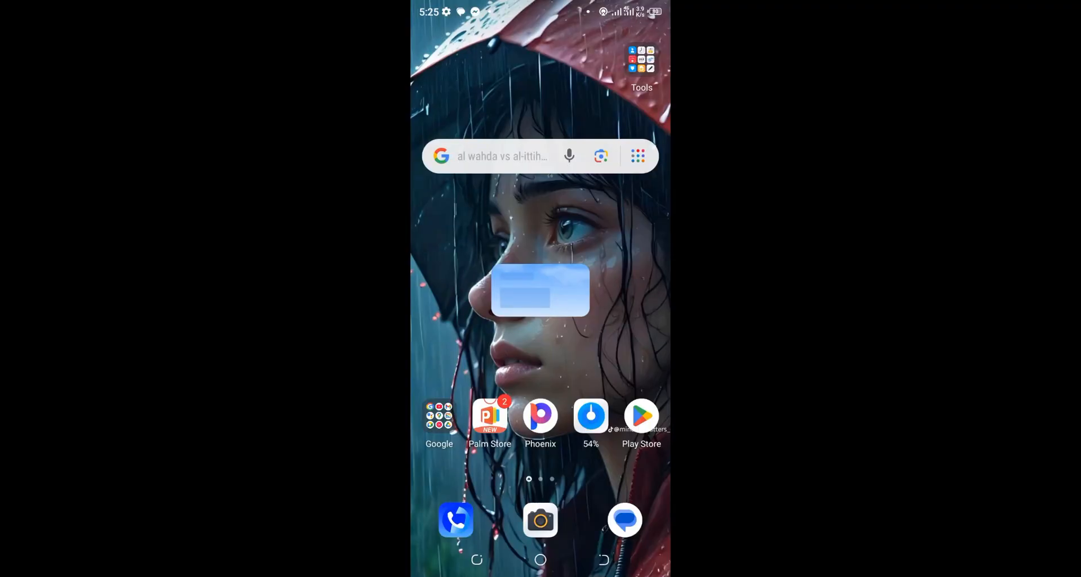
Step: Switch to the YouTube app on the phone and check the channel's Shorts for the uploaded video
{"action": "mouse_move", "coordinate": [619, 361]}
{"action": "left_mouse_down"}
{"action": "mouse_move", "coordinate": [461, 360]}
{"action": "mouse_move", "coordinate": [619, 360]}
{"action": "left_mouse_up"}
{"action": "left_click", "coordinate": [439, 417]}
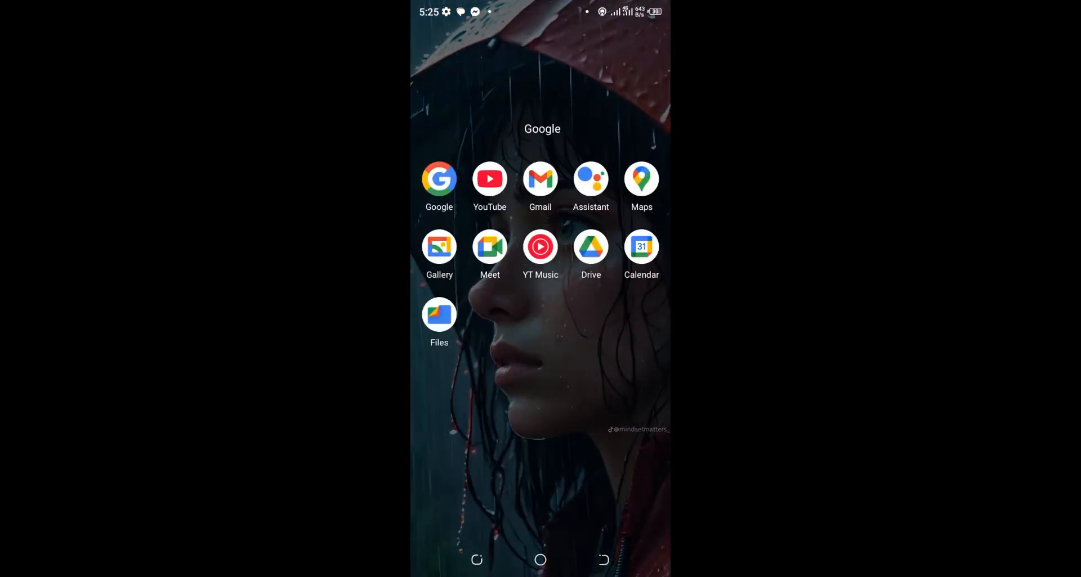
{"action": "left_click", "coordinate": [490, 179]}
{"action": "left_click", "coordinate": [538, 93]}
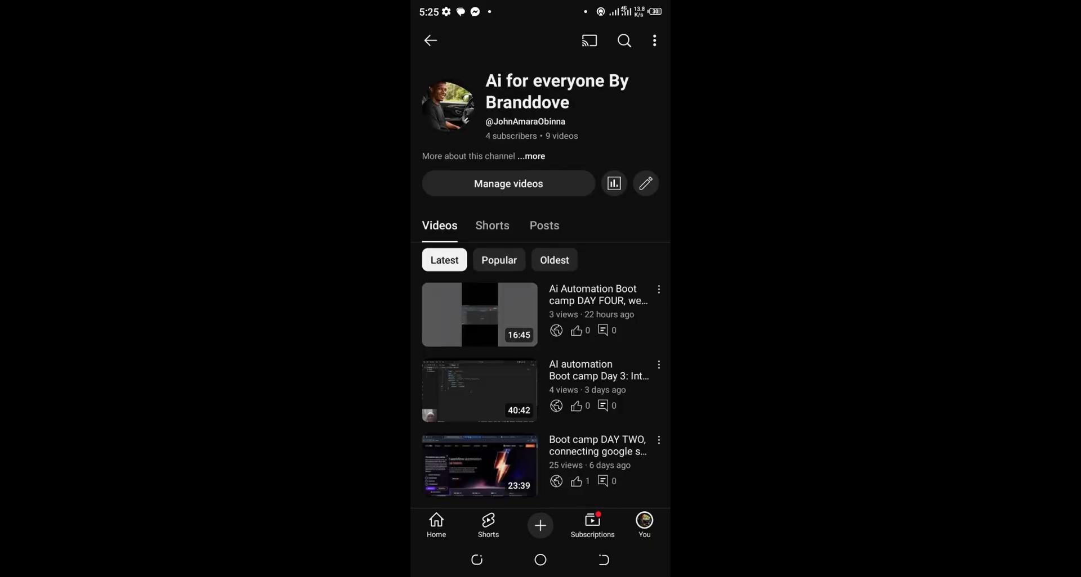
{"action": "left_click", "coordinate": [492, 225]}
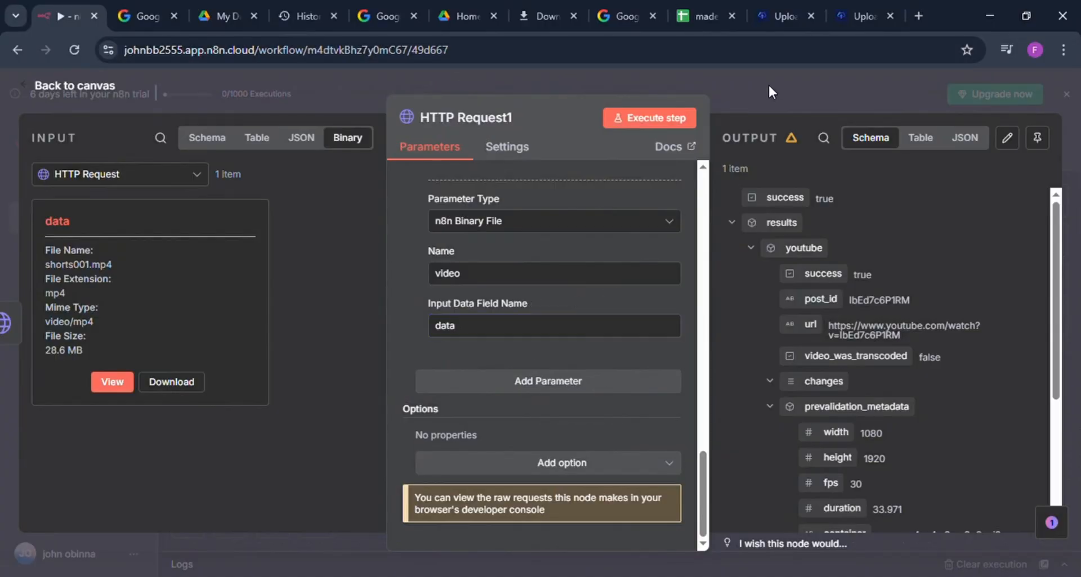
Step: Close the HTTP Request1 node, rename the workflow as "youtube upload" and save it
{"action": "left_click", "coordinate": [769, 88]}
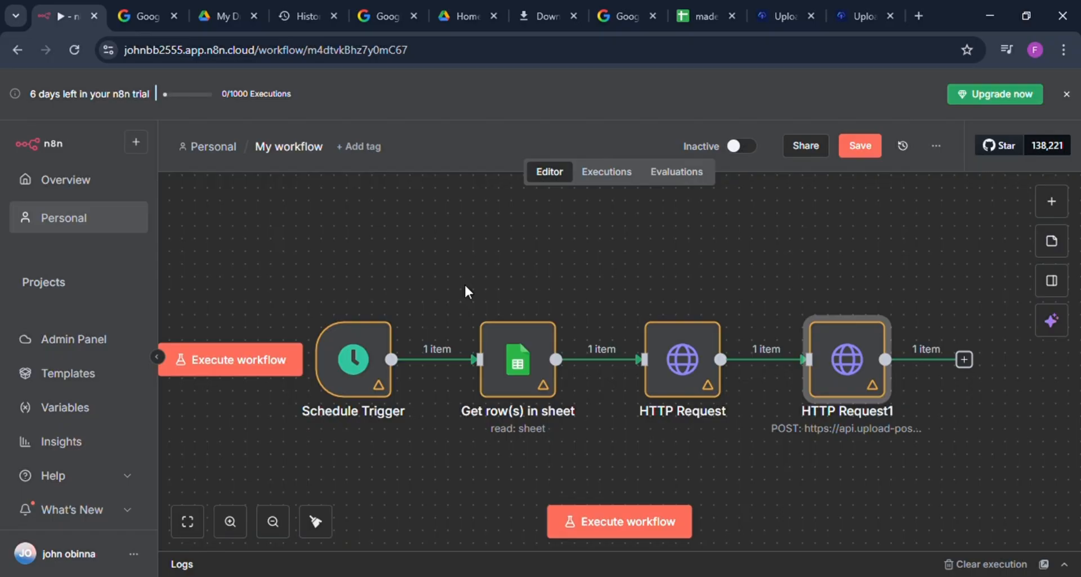
{"action": "left_click", "coordinate": [317, 149]}
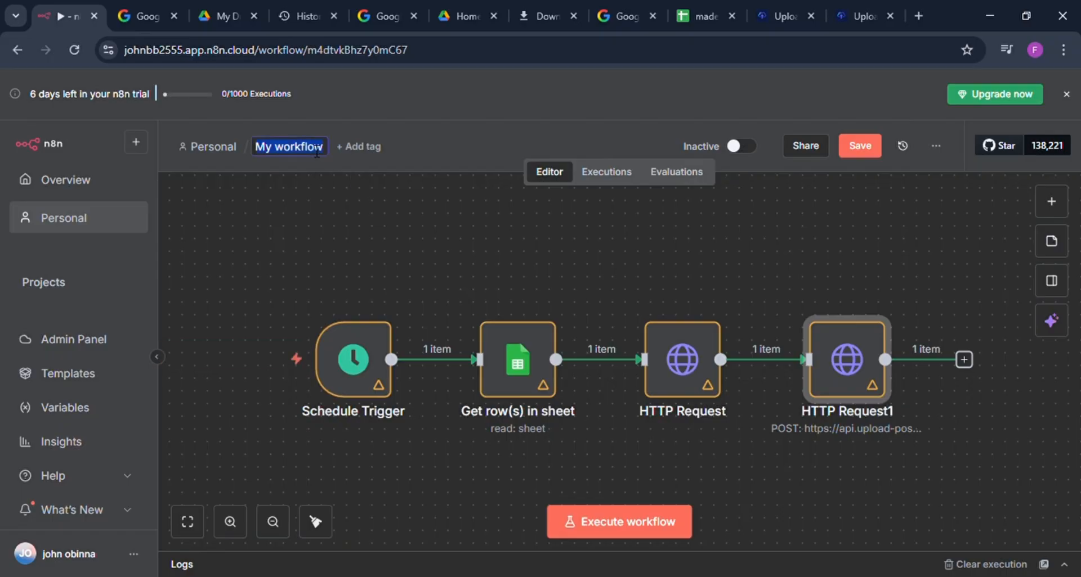
{"action": "key", "text": "BackSpace"}
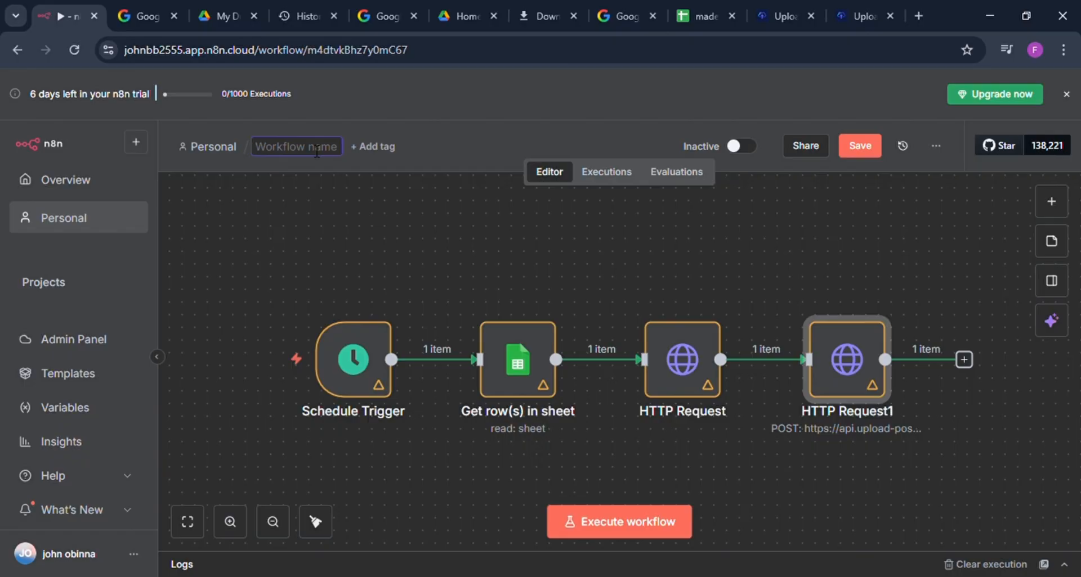
{"action": "type", "text": "yout"}
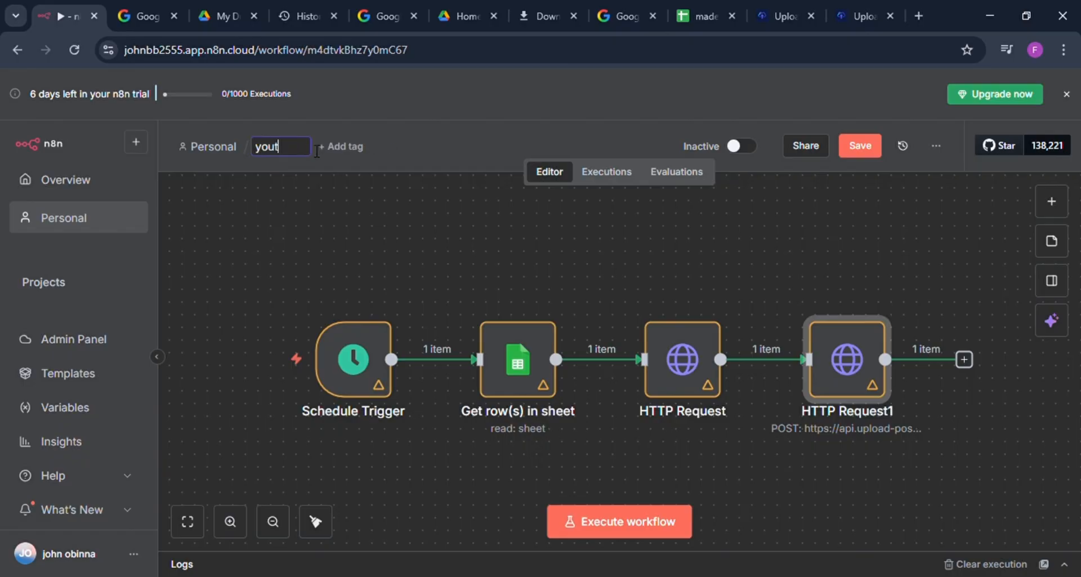
{"action": "type", "text": "ube upload"}
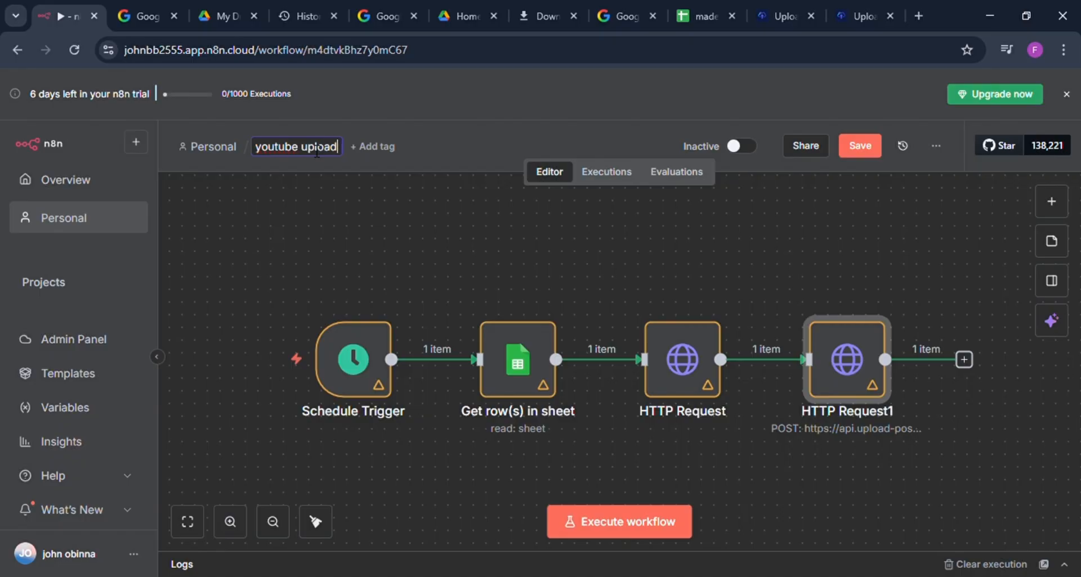
{"action": "key", "text": "Return"}
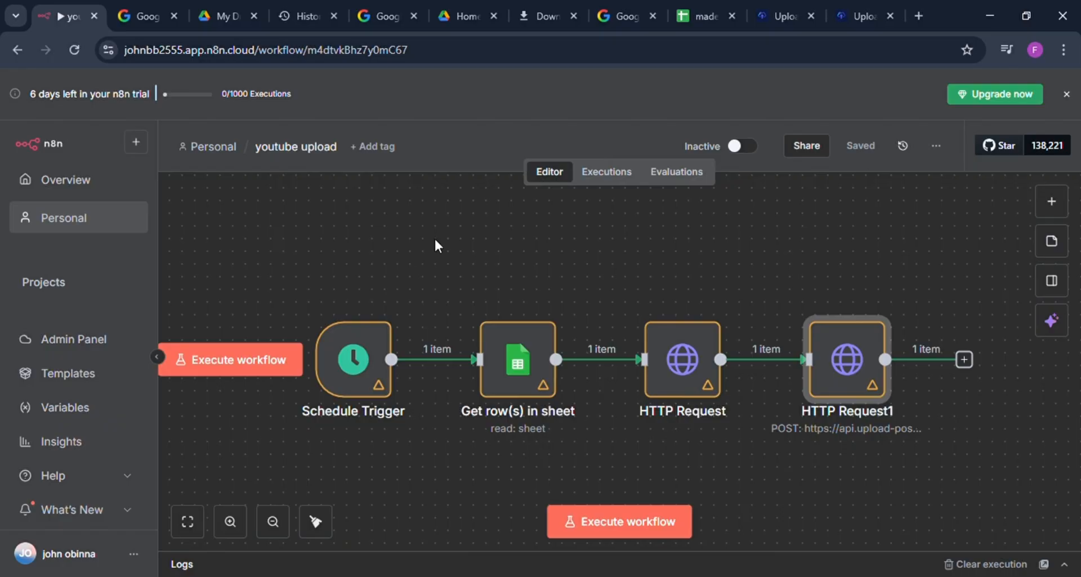
Step: Switch to Upload-Post and review the cURL usage instructions on the API keys page and the registered users in user management
{"action": "left_click", "coordinate": [781, 17]}
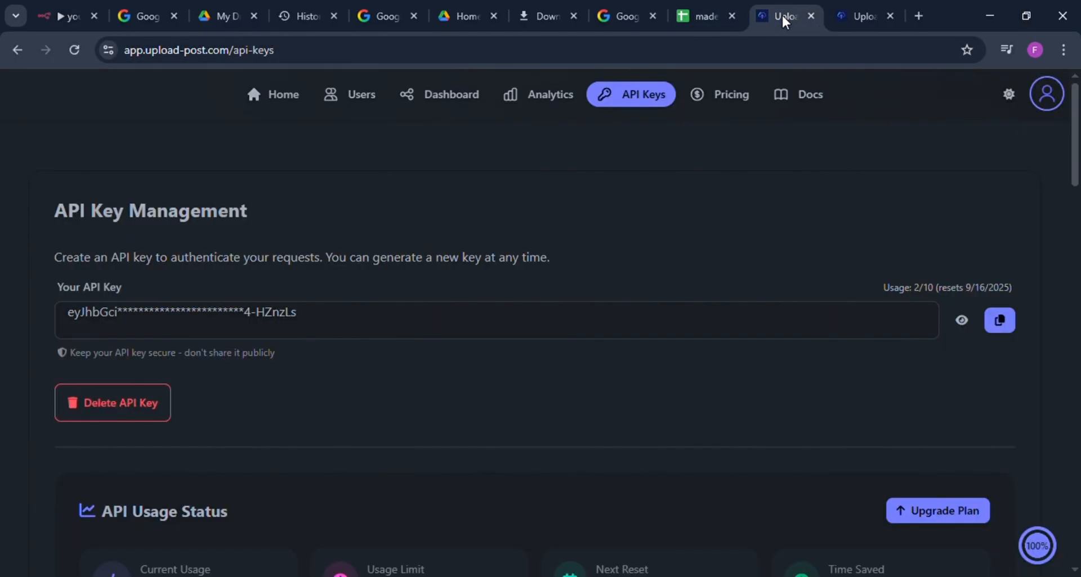
{"action": "scroll", "coordinate": [355, 433], "scroll_direction": "down", "scroll_amount": 5}
{"action": "scroll", "coordinate": [355, 425], "scroll_direction": "down", "scroll_amount": 3}
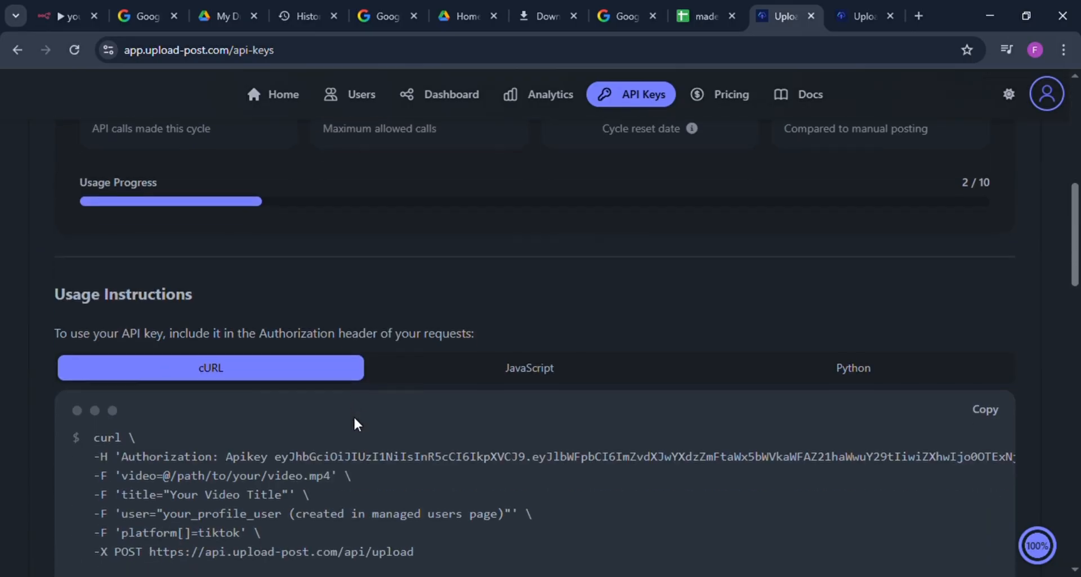
{"action": "scroll", "coordinate": [337, 367], "scroll_direction": "up", "scroll_amount": 8}
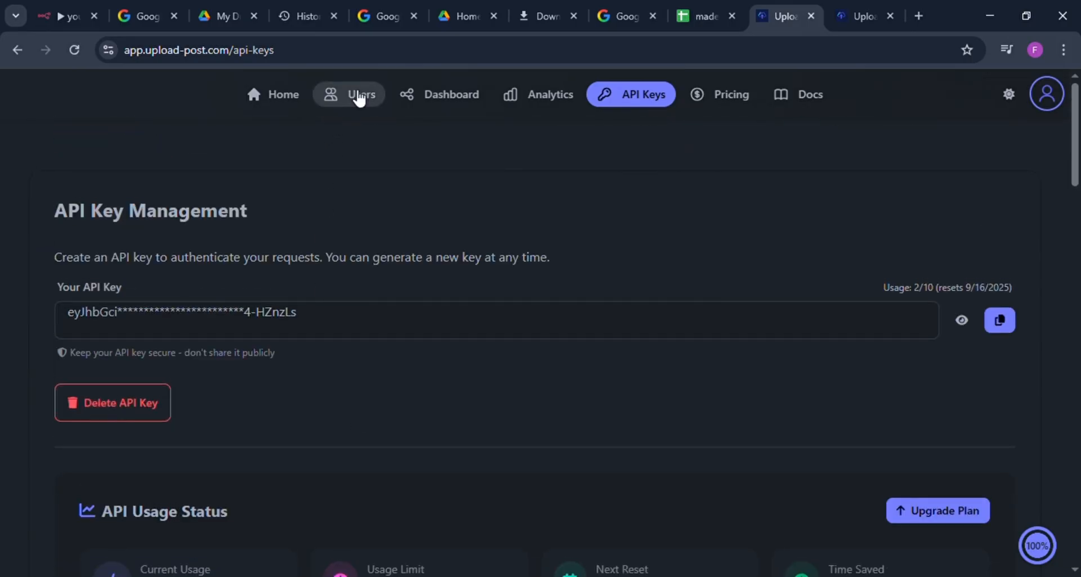
{"action": "left_click", "coordinate": [355, 96]}
{"action": "scroll", "coordinate": [445, 349], "scroll_direction": "down", "scroll_amount": 3}
{"action": "scroll", "coordinate": [453, 369], "scroll_direction": "down", "scroll_amount": 2}
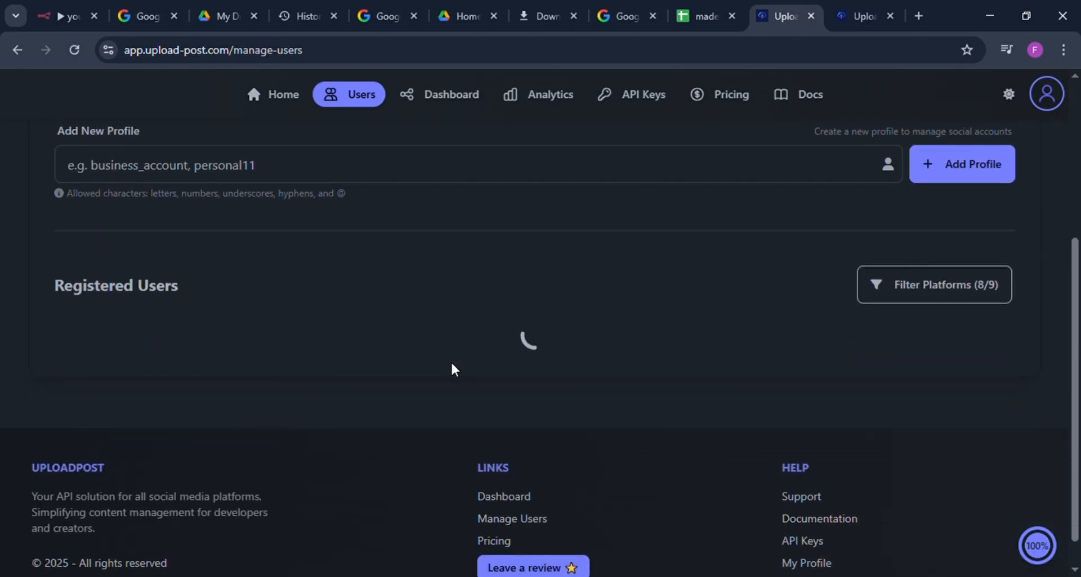